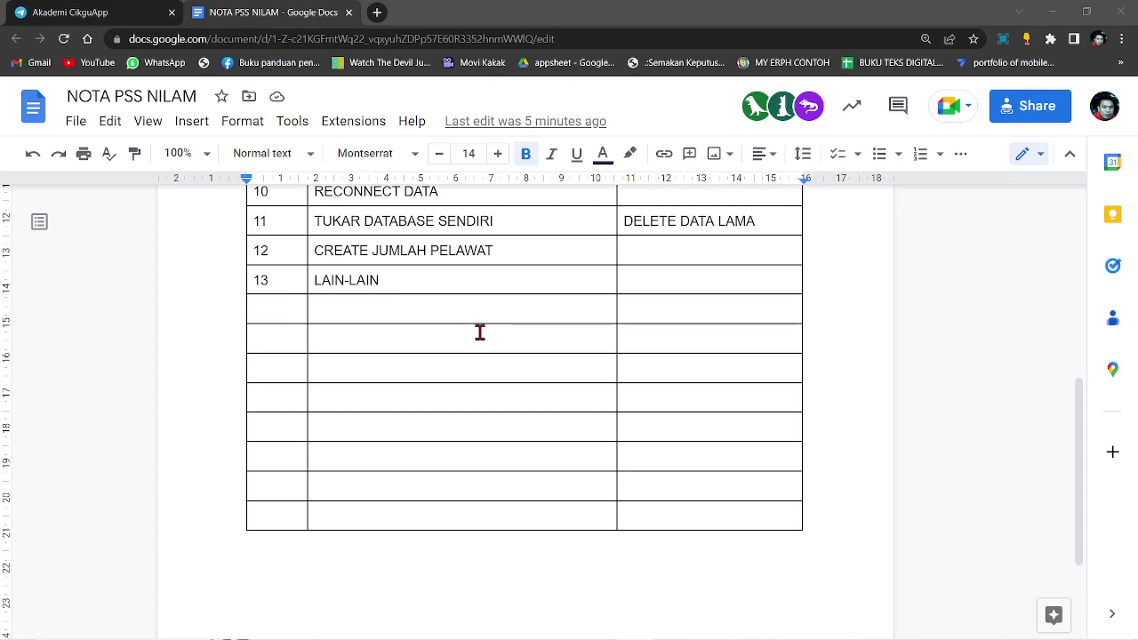
Scroll back up the NOTA PSS NILAM table, then bring up the SK SEKSYEN 7 portal report window
scroll(479, 331, up, 1)
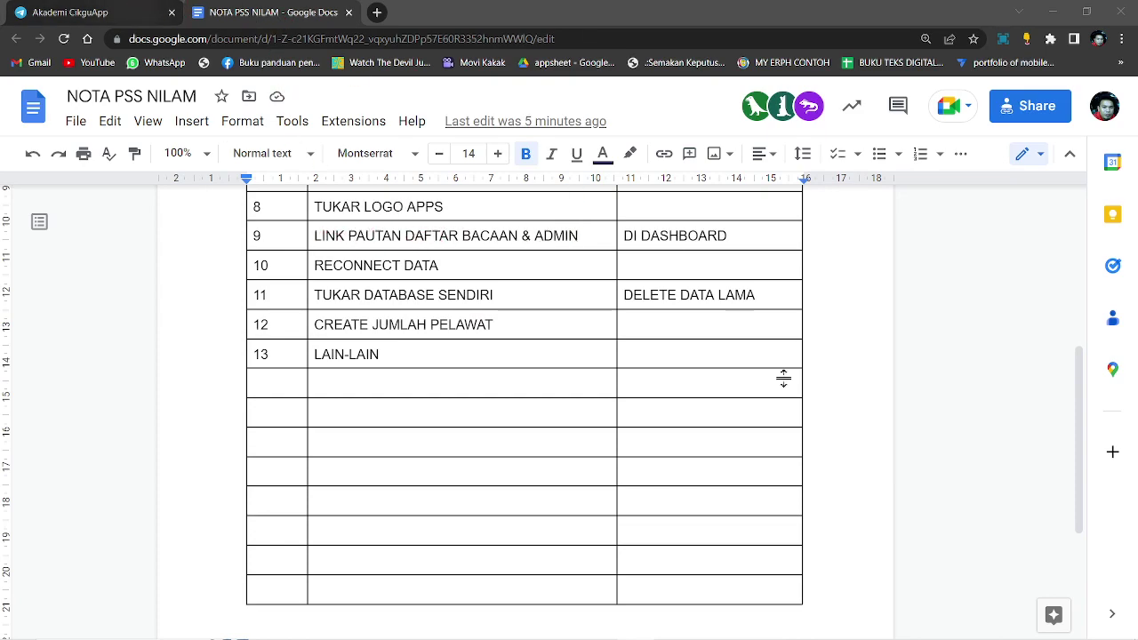
mouse_move(876, 626)
click(782, 624)
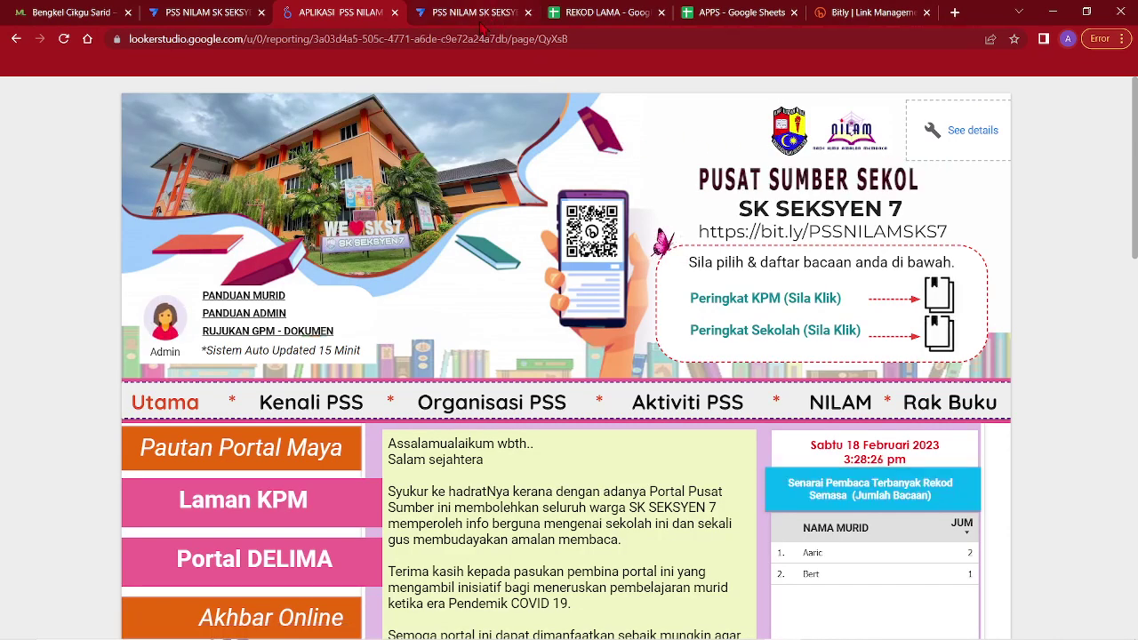
Open the NILAM app editor from the Admin avatar, launch its preview, and return to the portal
click(165, 322)
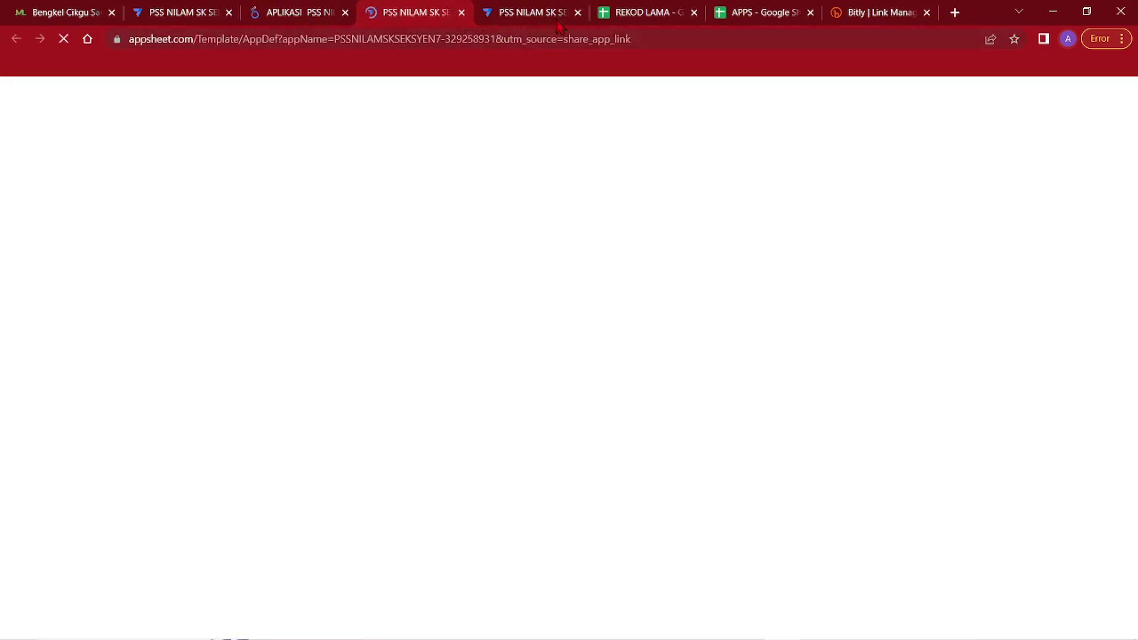
click(579, 12)
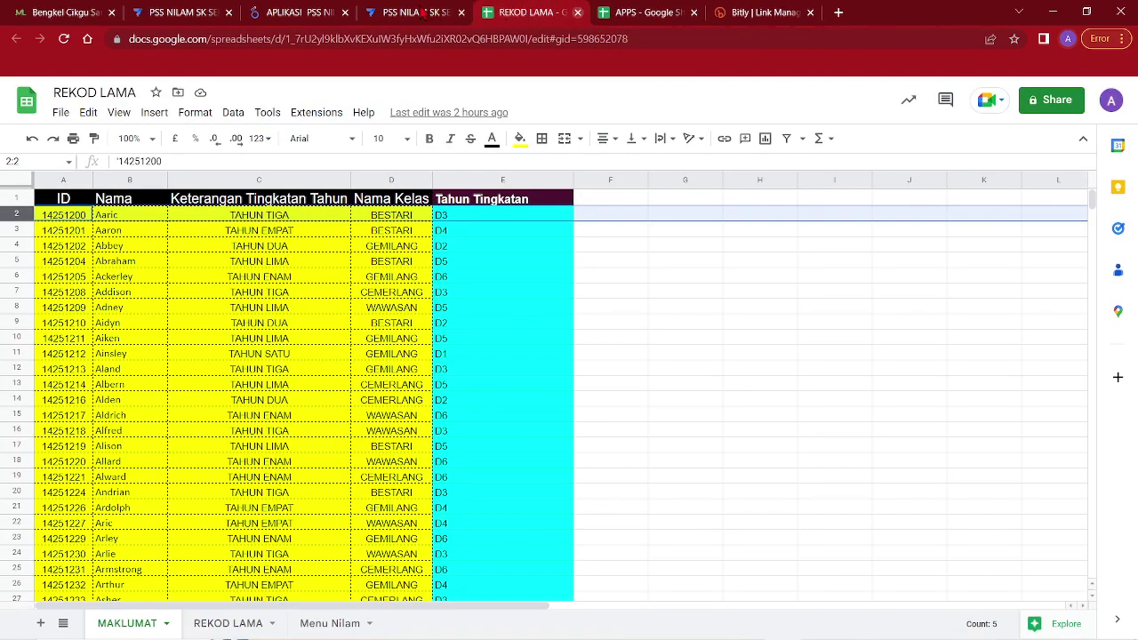
click(418, 13)
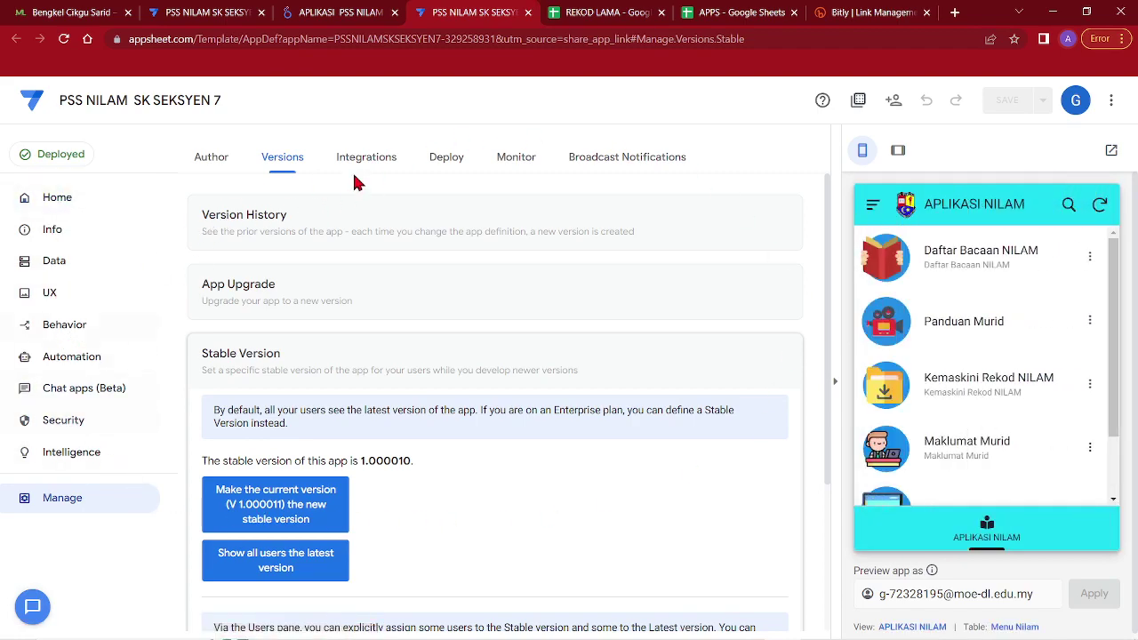
click(1110, 151)
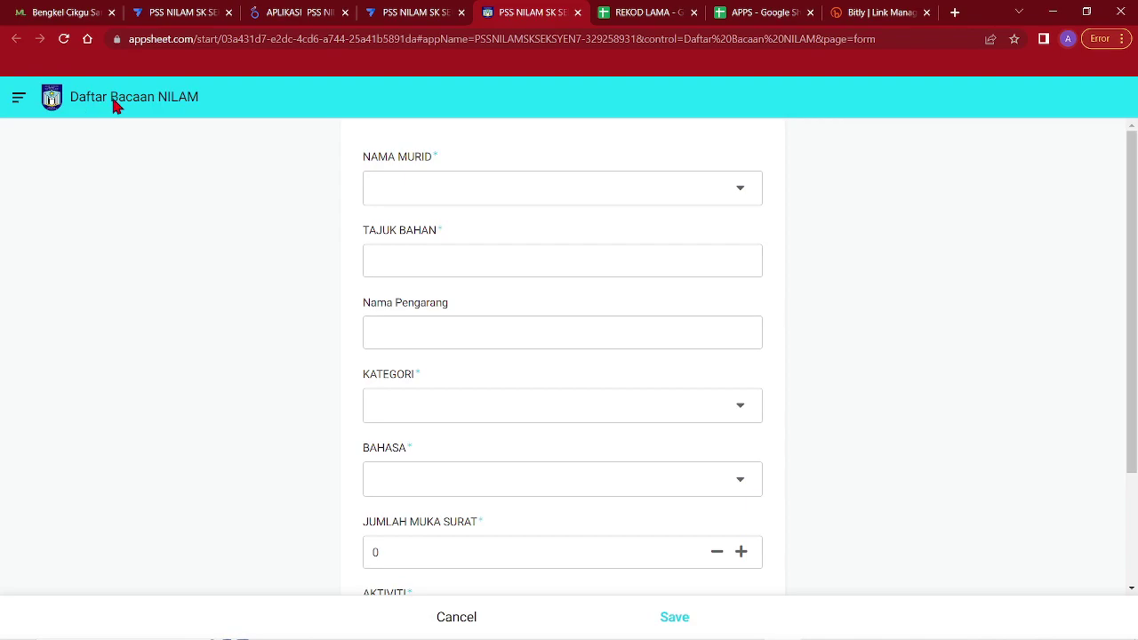
click(414, 11)
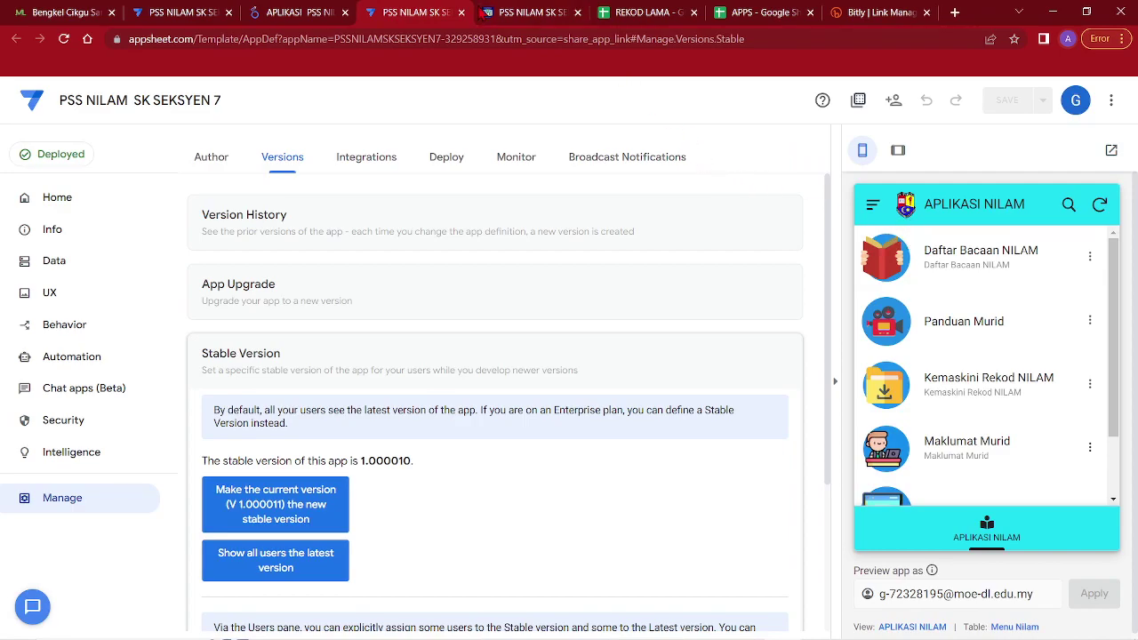
click(302, 12)
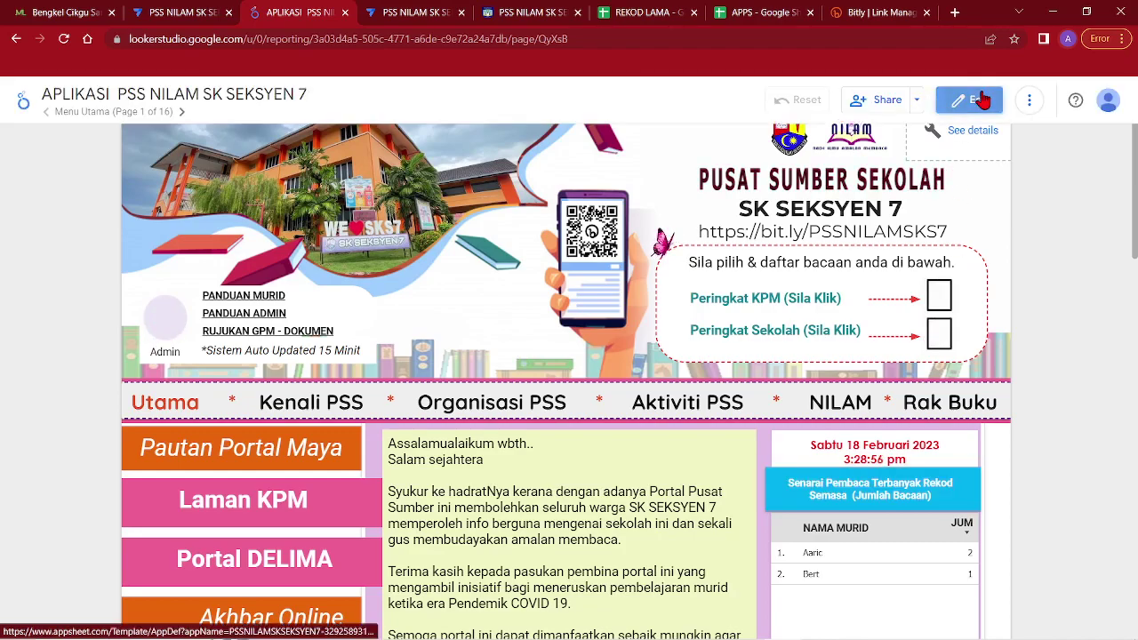
Edit the report, select the Peringkat Sekolah book icon, and copy the NILAM app's browser link
click(970, 99)
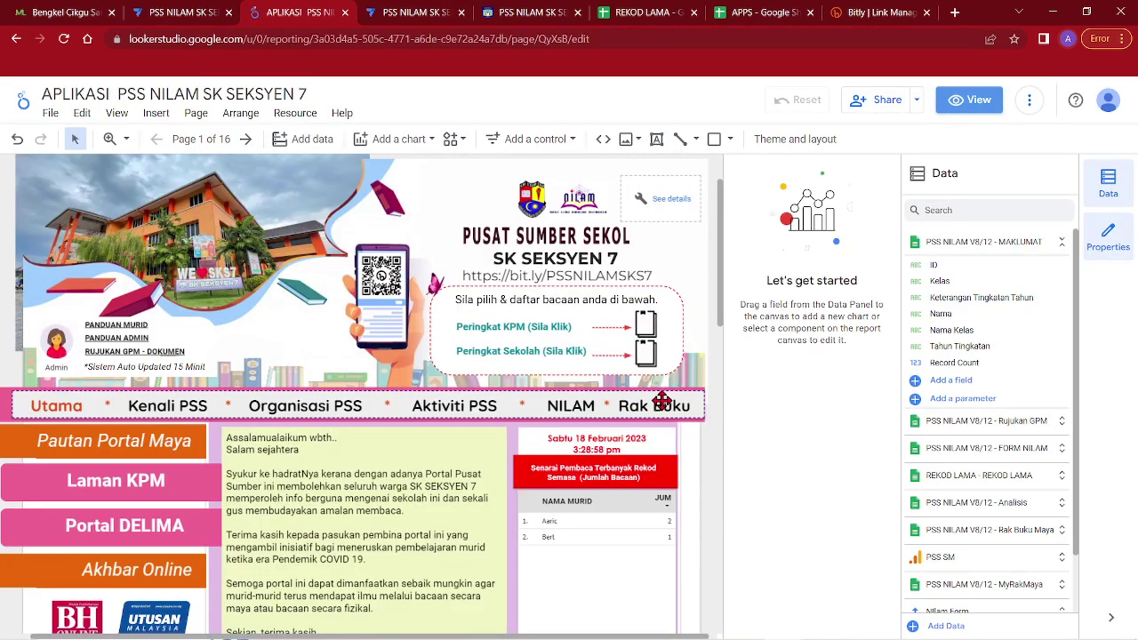
click(645, 355)
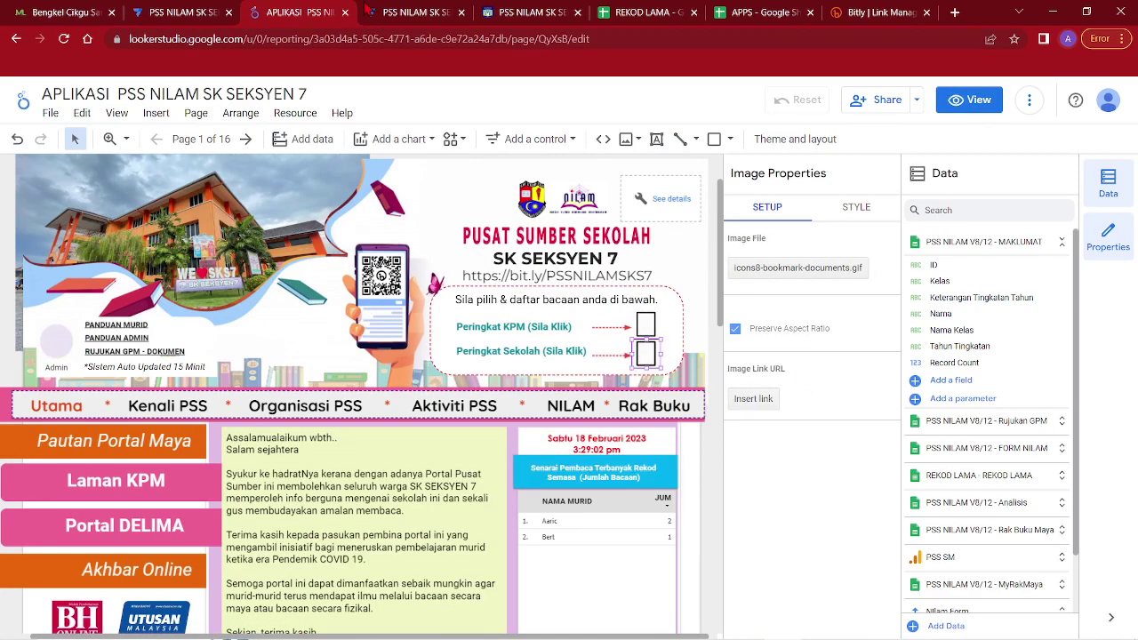
click(416, 11)
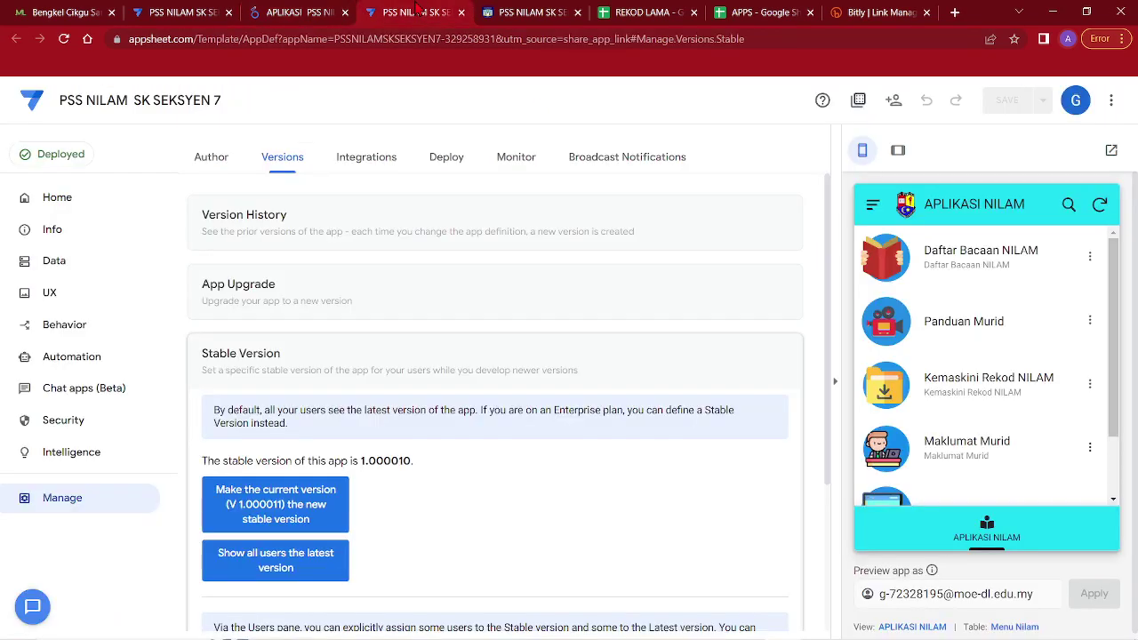
click(894, 102)
click(427, 324)
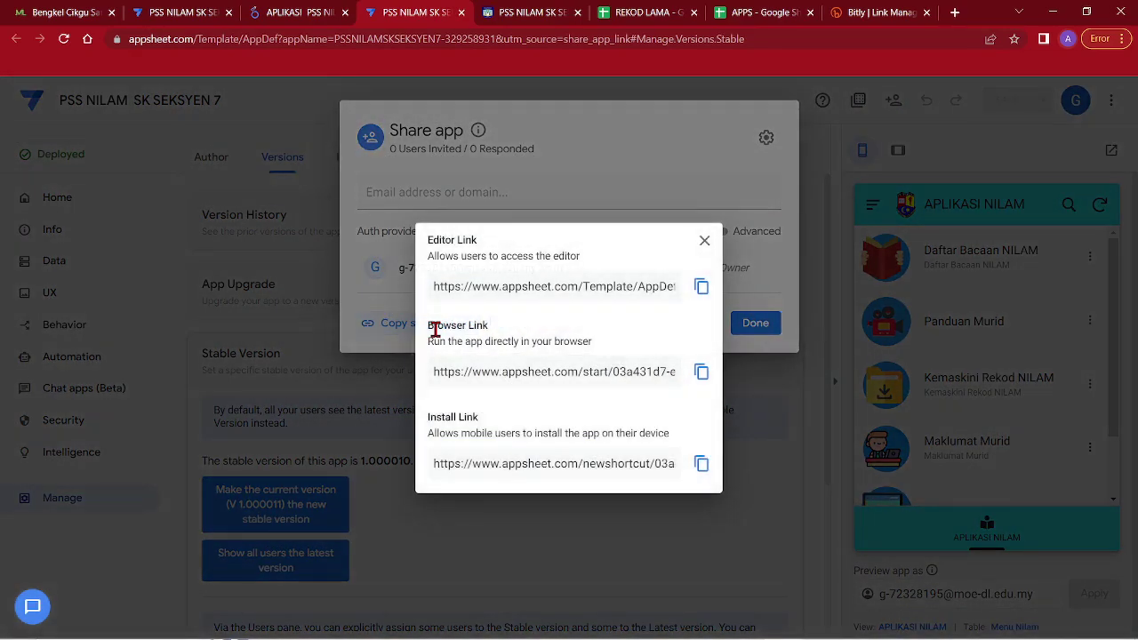
click(702, 373)
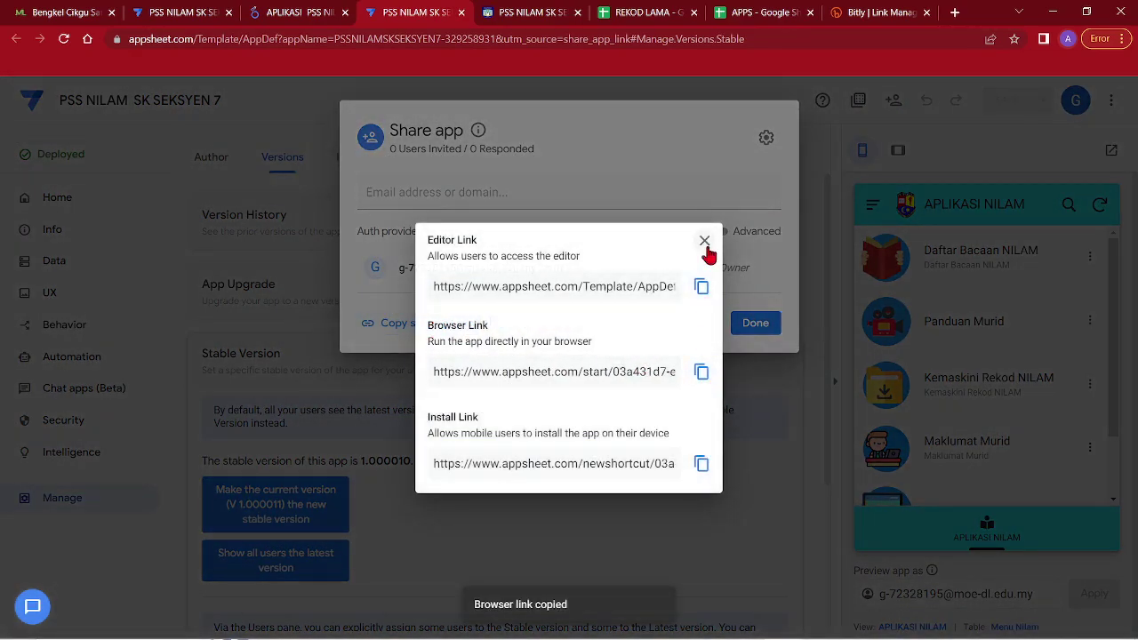
click(704, 241)
click(754, 323)
Paste the app's browser link as the book icon's Image Link URL, apply it, and view the report
click(540, 12)
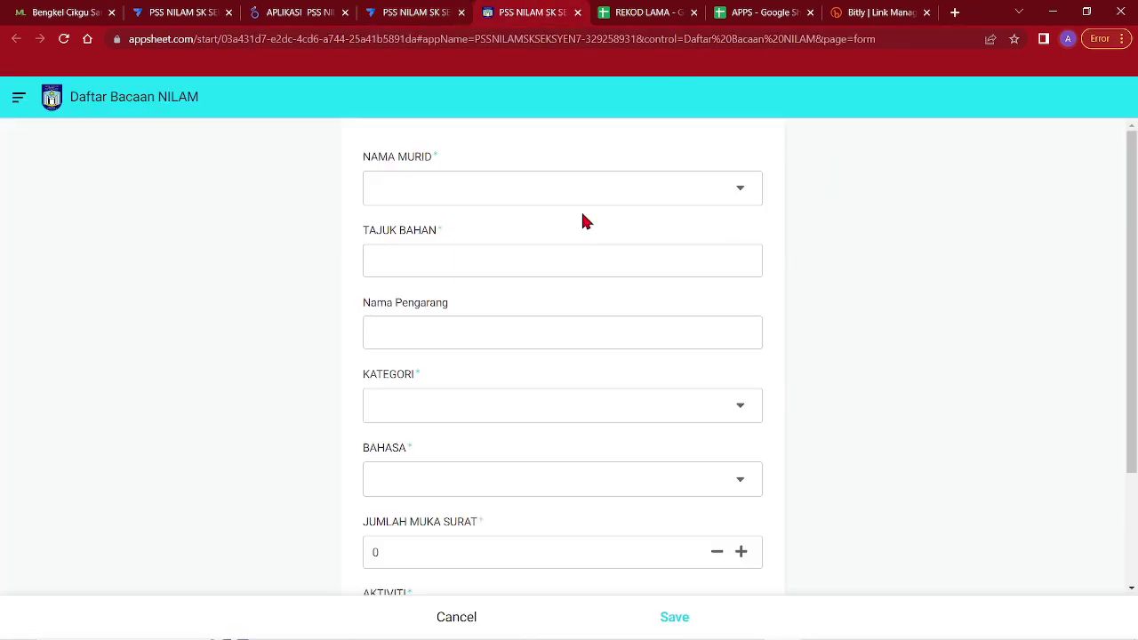
click(418, 11)
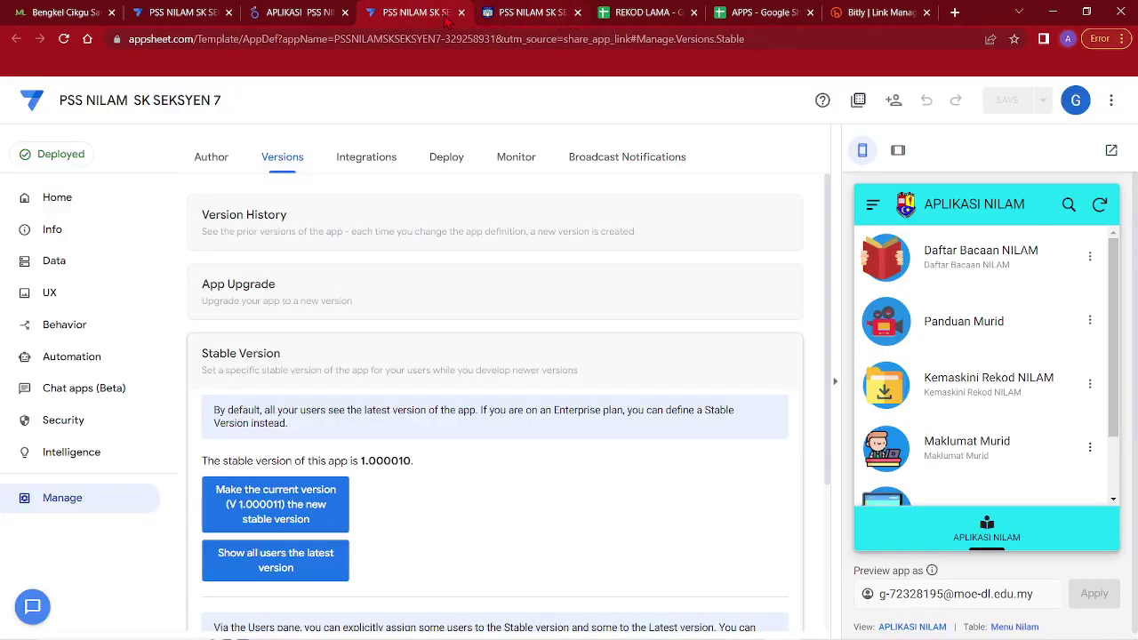
click(318, 13)
click(751, 400)
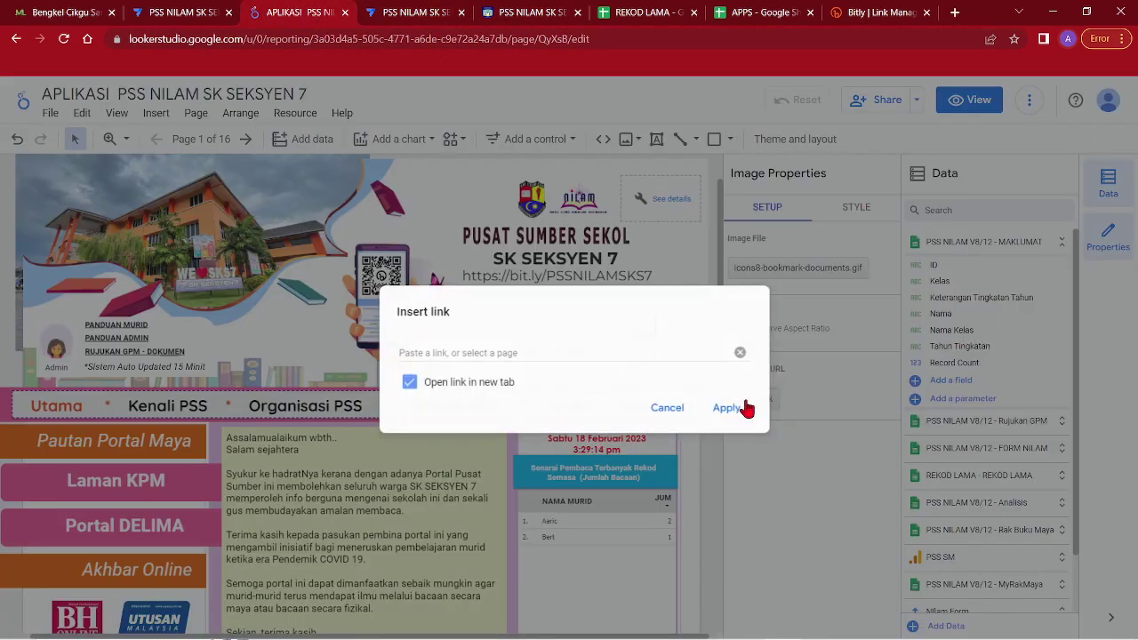
click(579, 354)
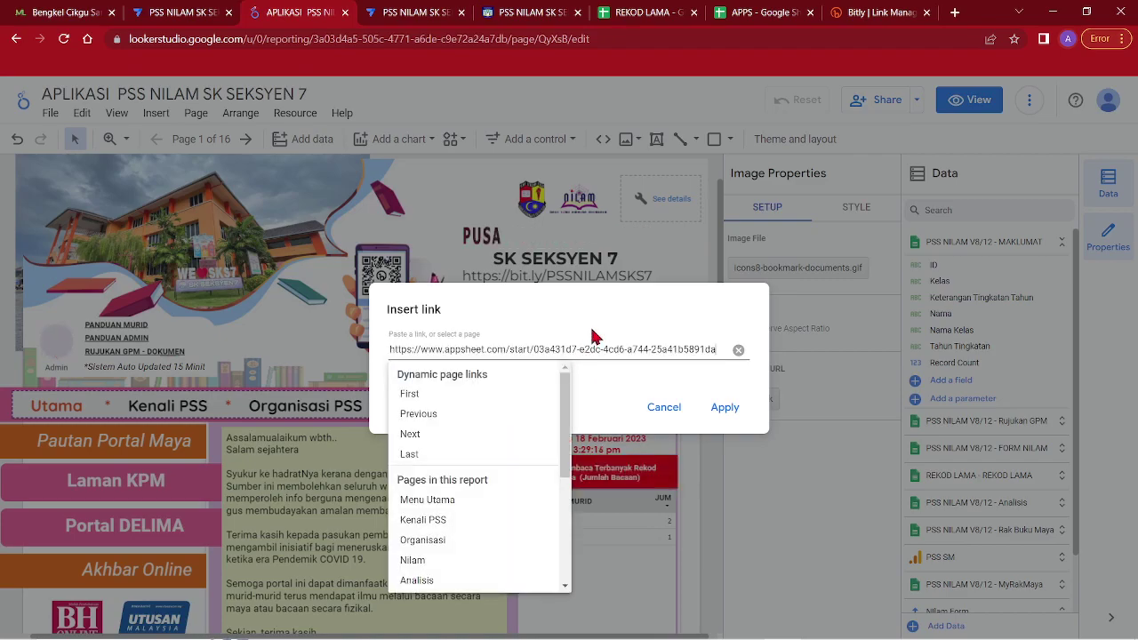
click(726, 406)
click(727, 406)
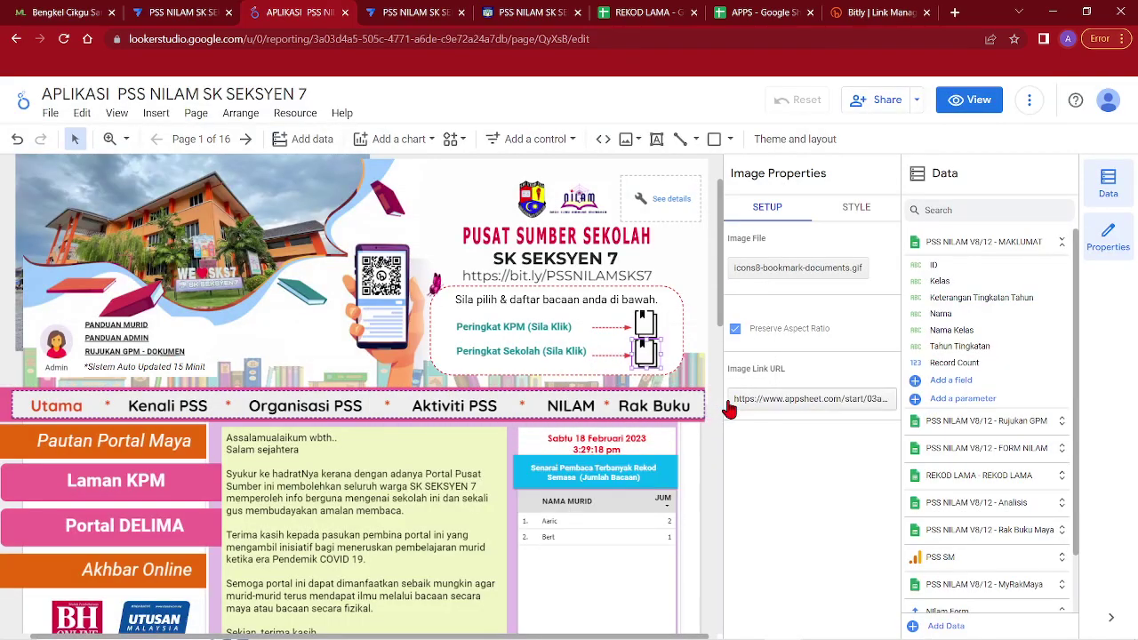
click(954, 103)
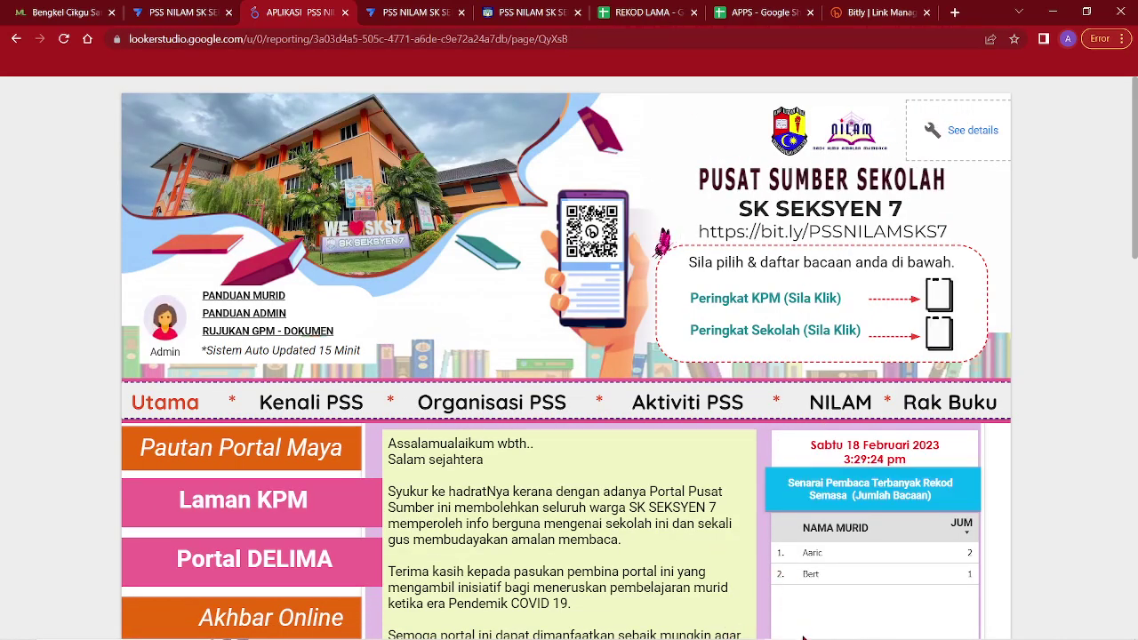
click(782, 632)
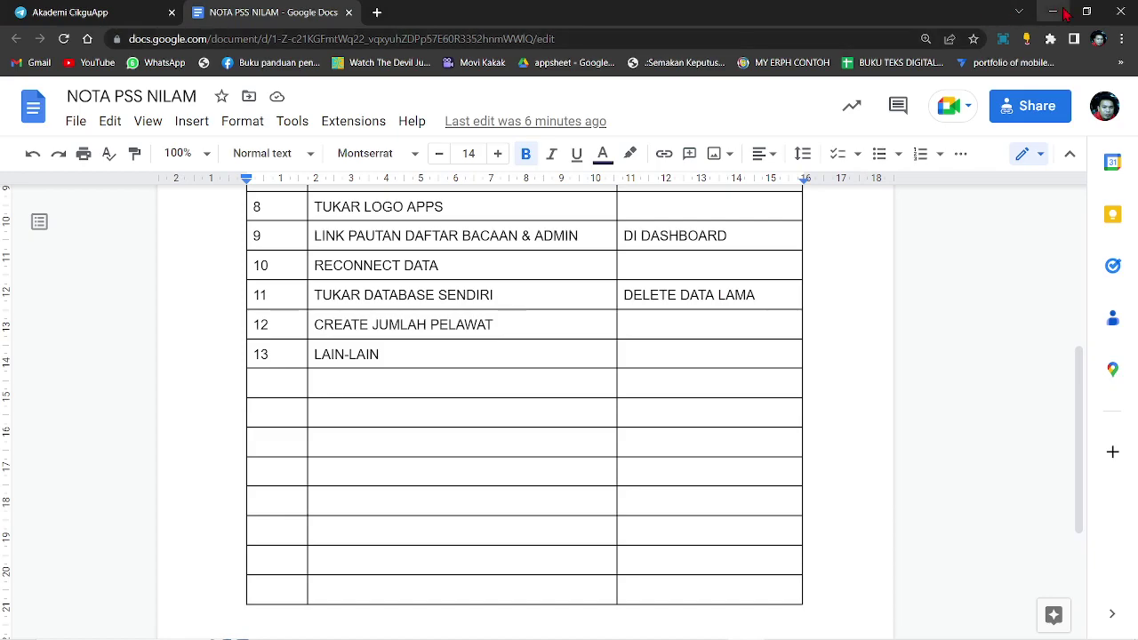
Move from the checklist to the student records spreadsheet in Google Sheets
click(1052, 12)
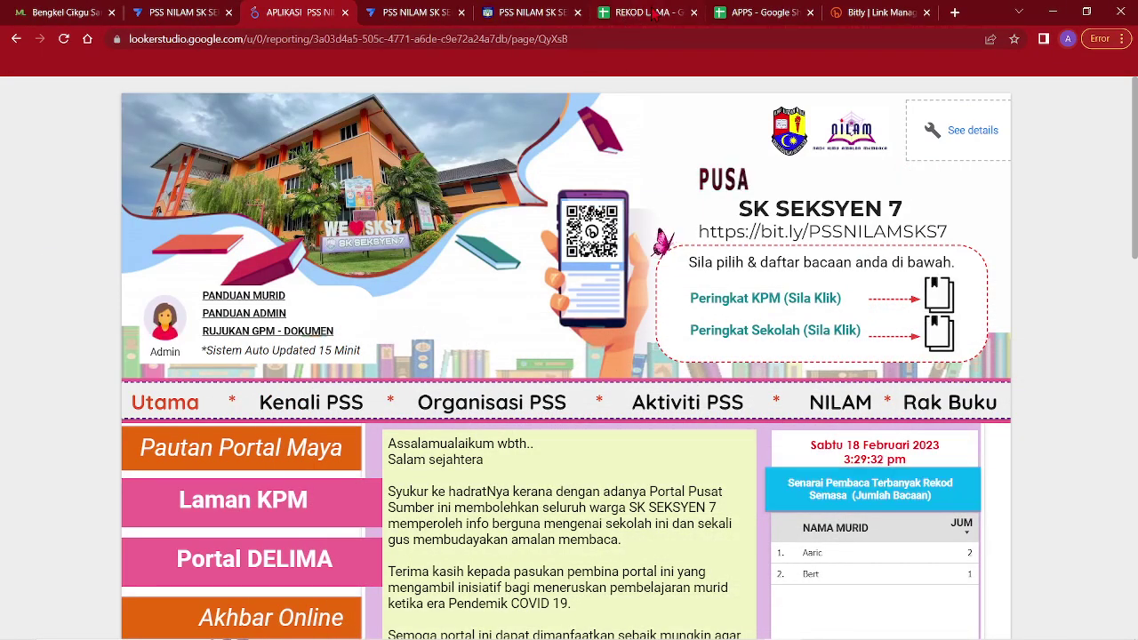
click(644, 12)
click(750, 12)
click(665, 12)
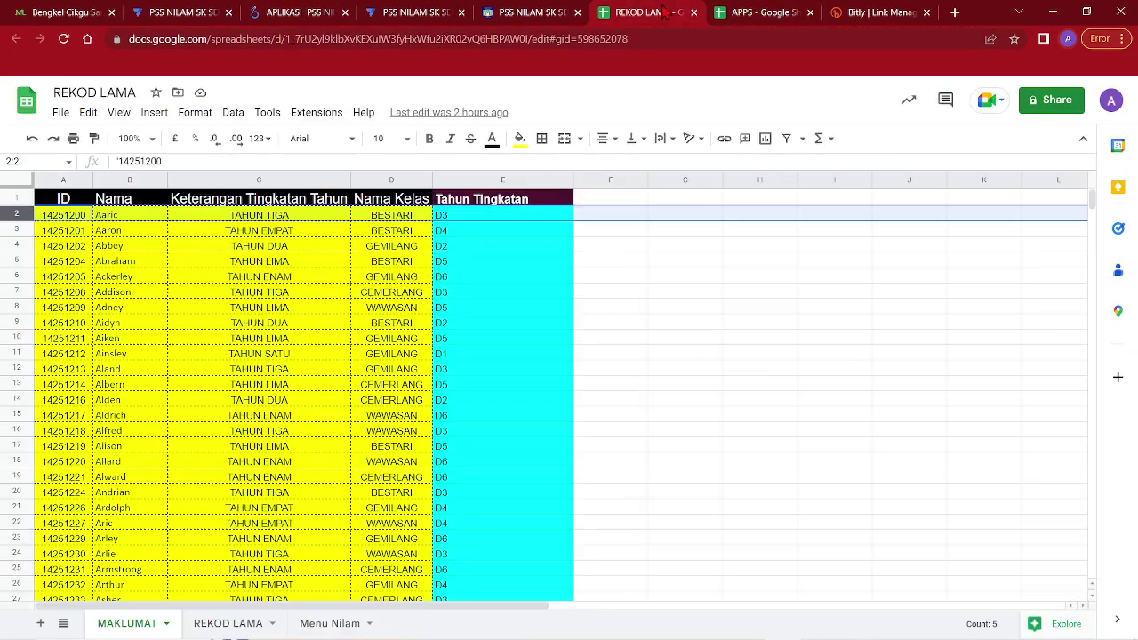
click(75, 262)
Clear MAKLUMAT rows 2 through 572, keeping the header, then go to the REKOD LAMA sheet
click(16, 215)
scroll(237, 426, down, 20)
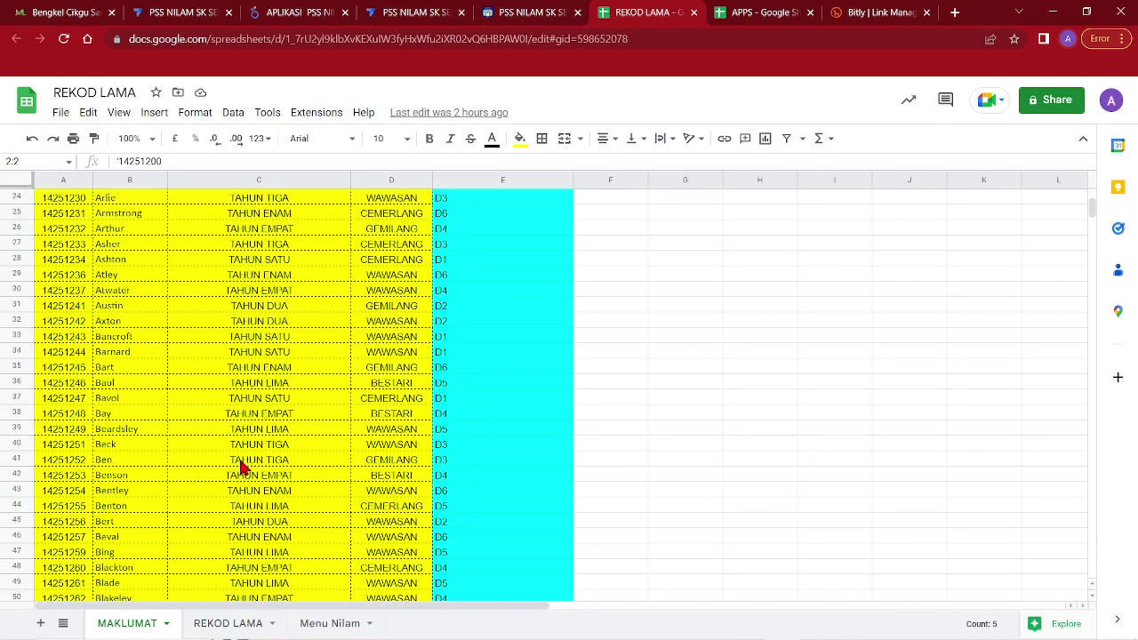
scroll(569, 392, down, 1)
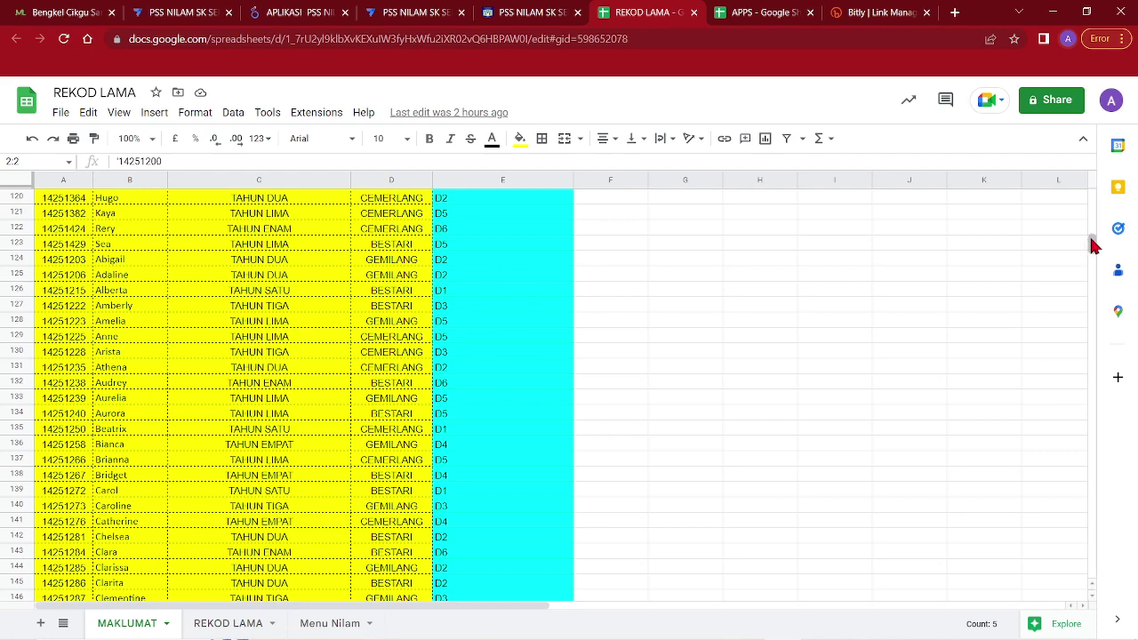
drag(1091, 331, 1091, 412)
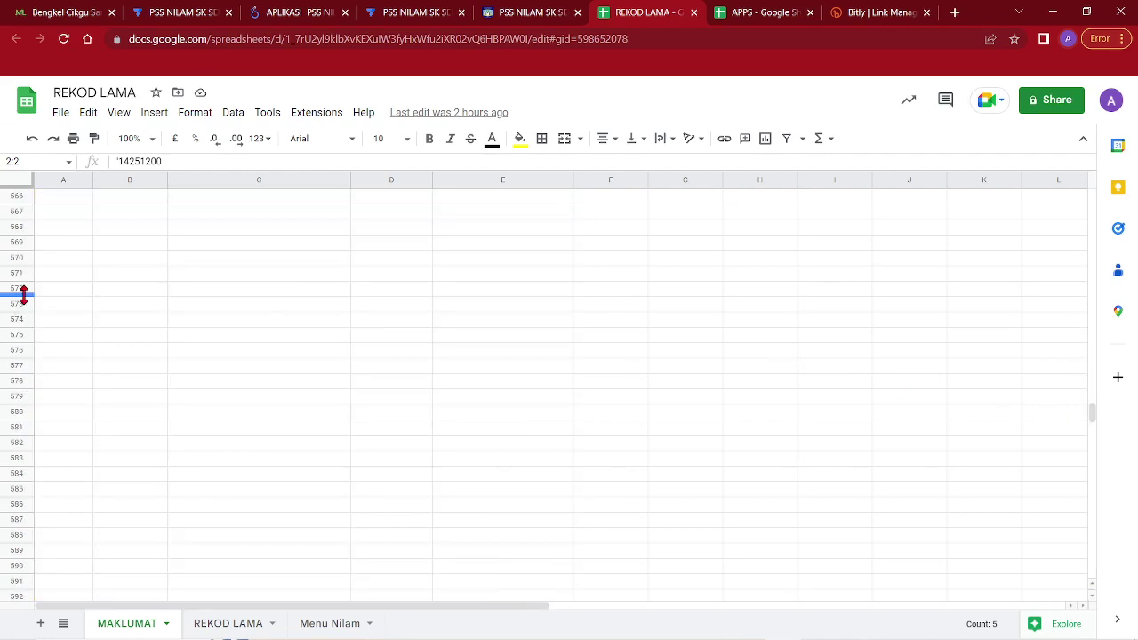
shift+click(21, 288)
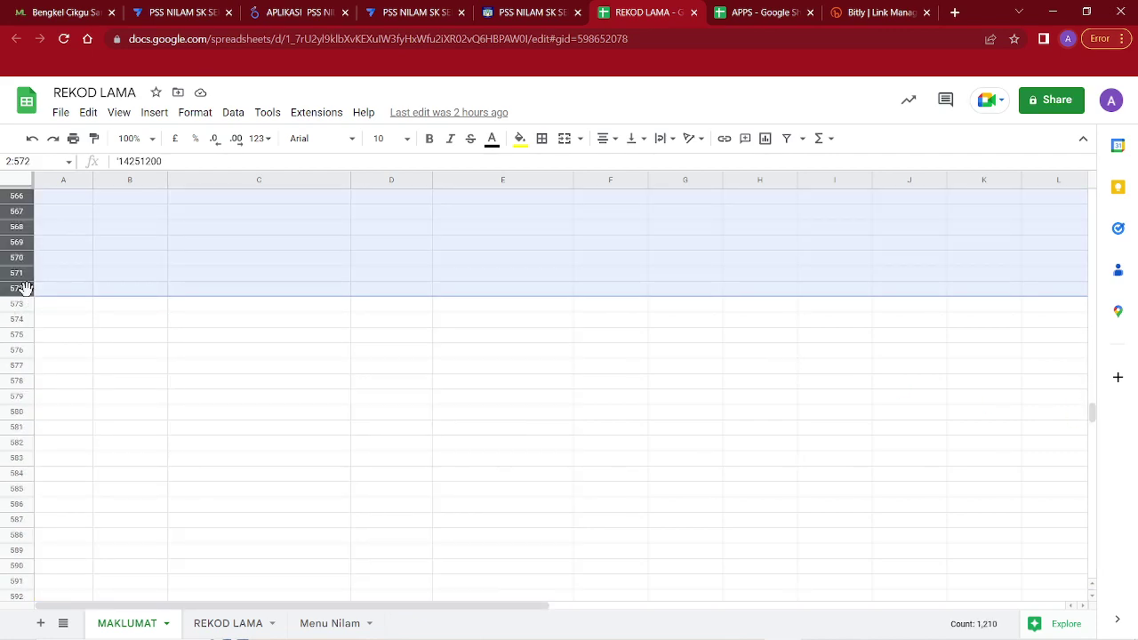
key(Delete)
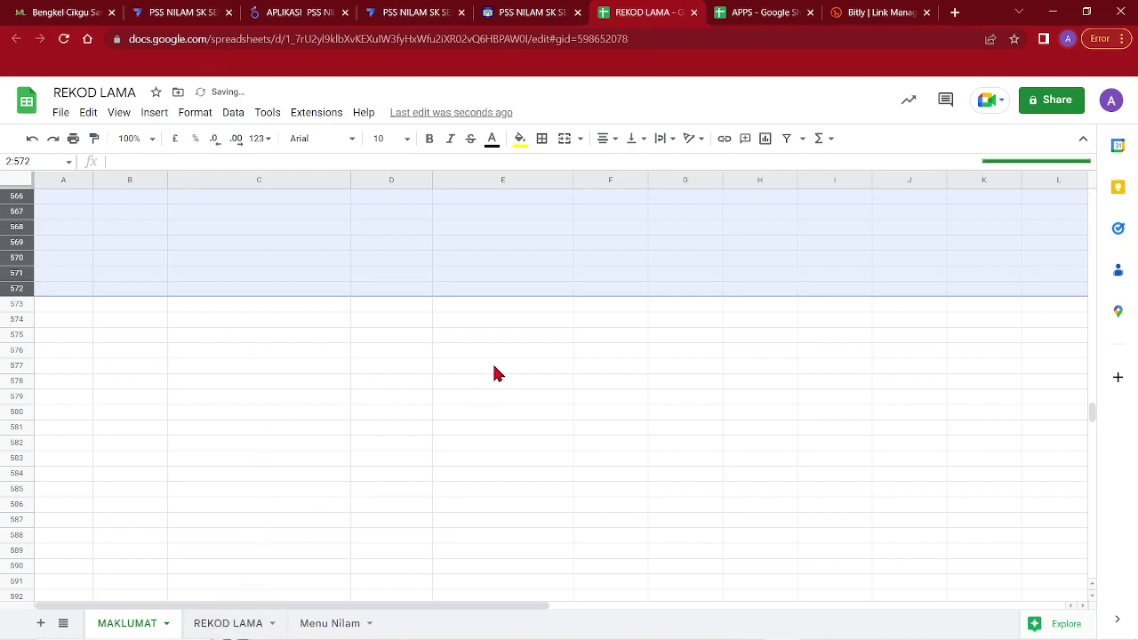
click(492, 365)
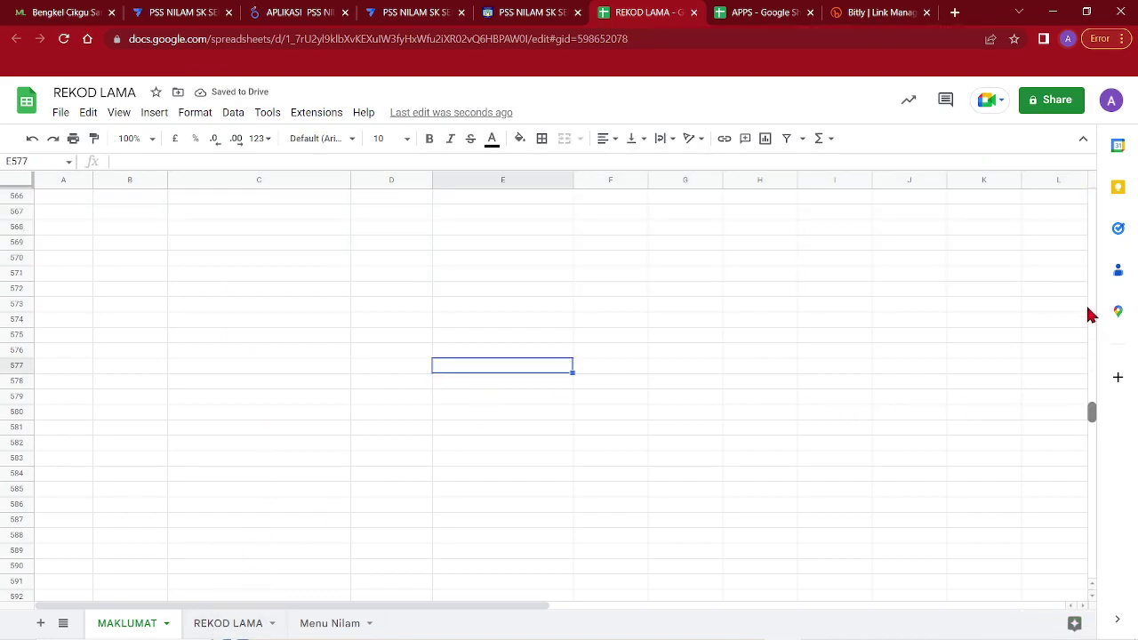
scroll(1094, 327, up, 20)
click(222, 624)
Clear the REKOD LAMA reading records from row 2 down to row 848
click(19, 213)
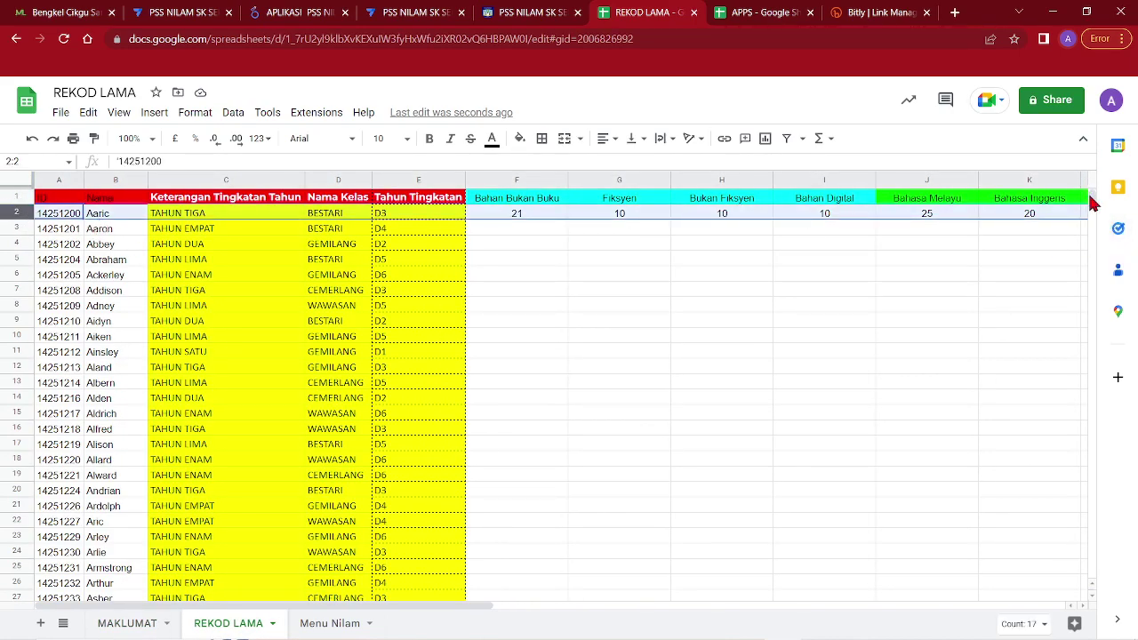
drag(1092, 202, 1085, 521)
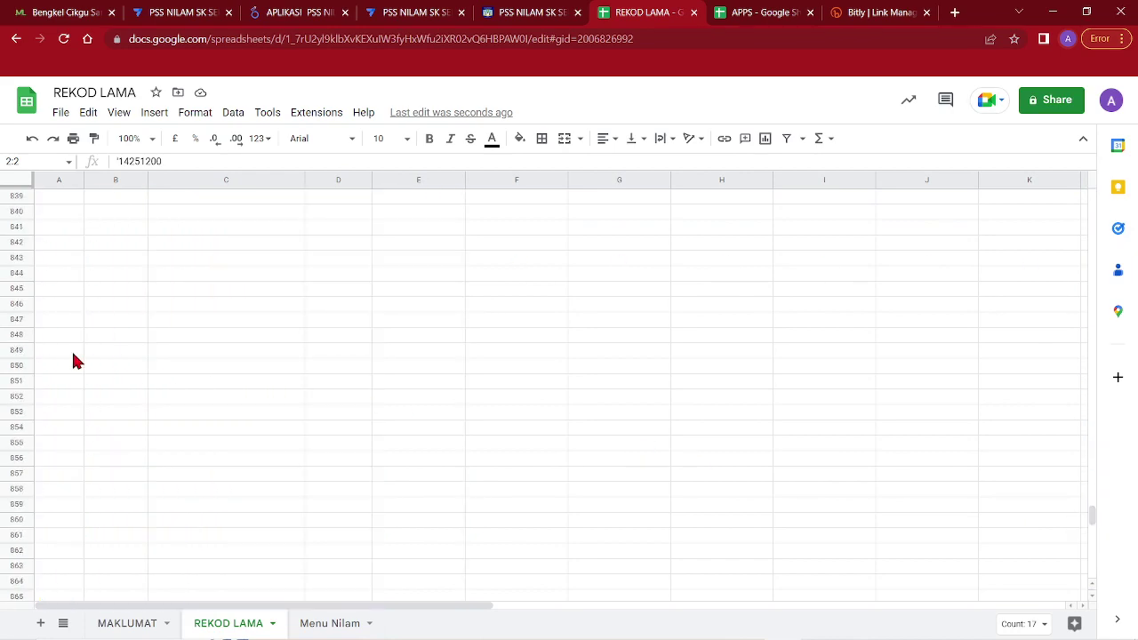
shift+click(16, 335)
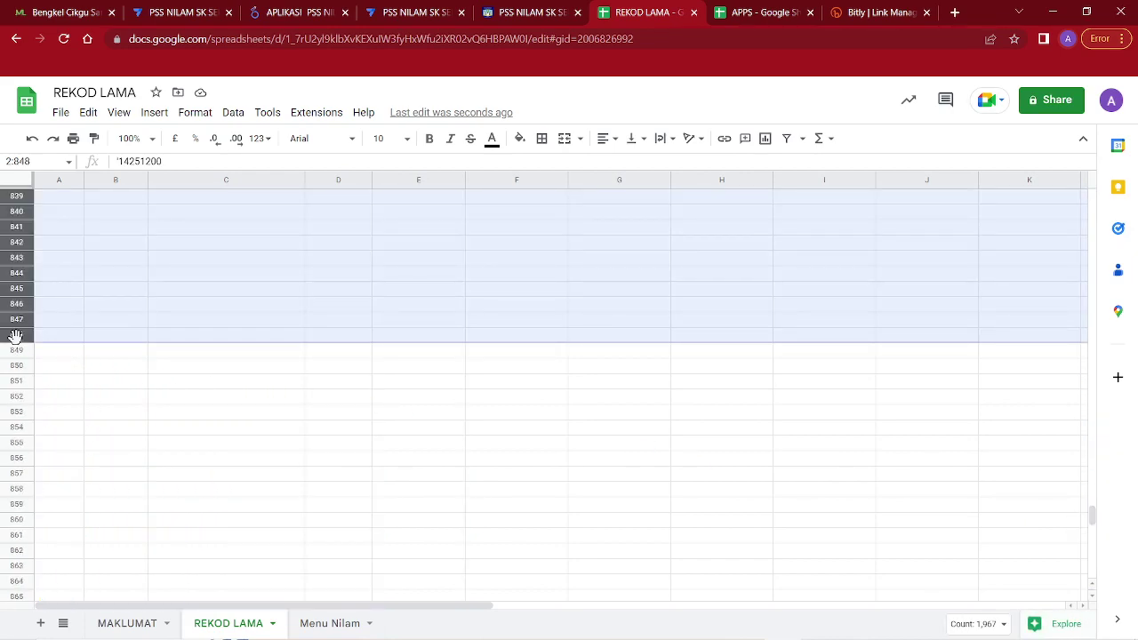
key(Delete)
click(196, 364)
scroll(492, 355, up, 20)
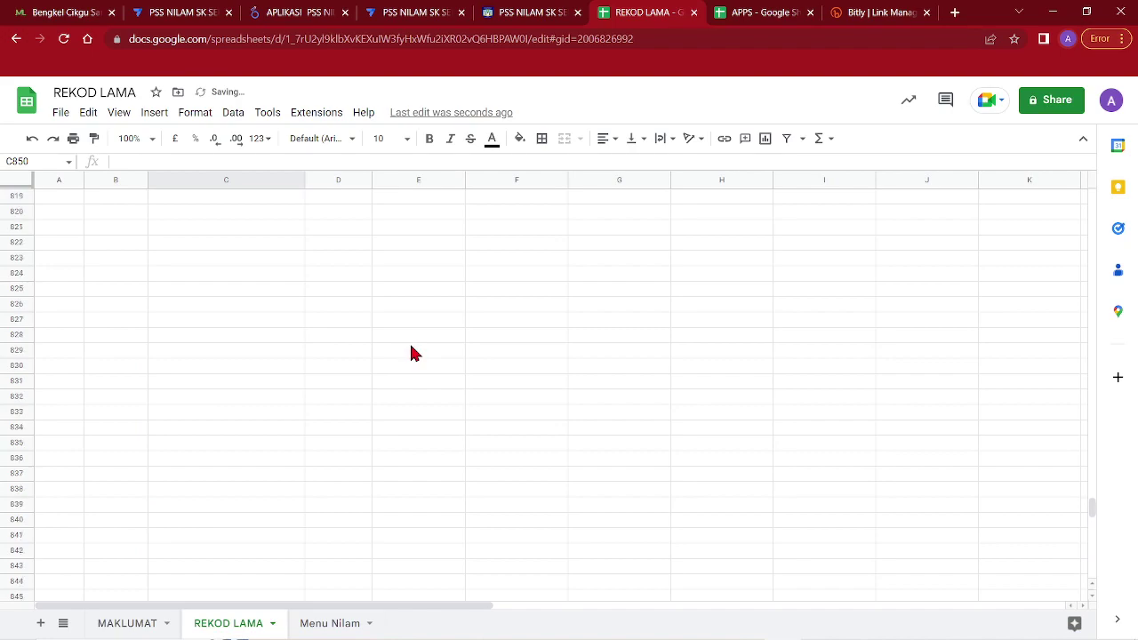
scroll(504, 263, up, 8)
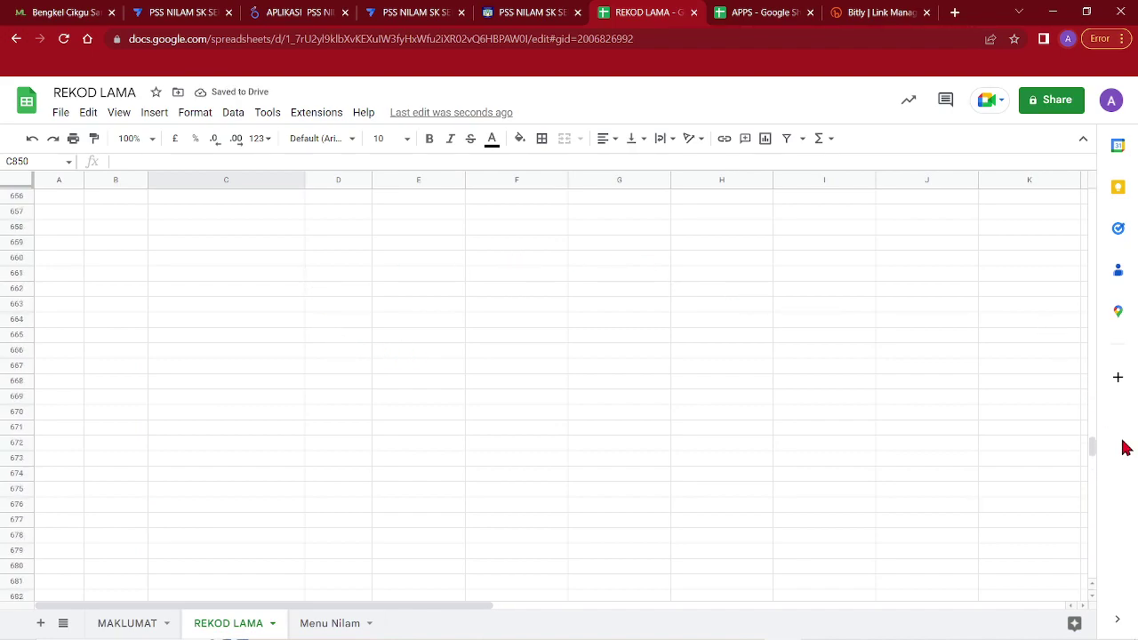
drag(1095, 449, 1095, 169)
click(556, 304)
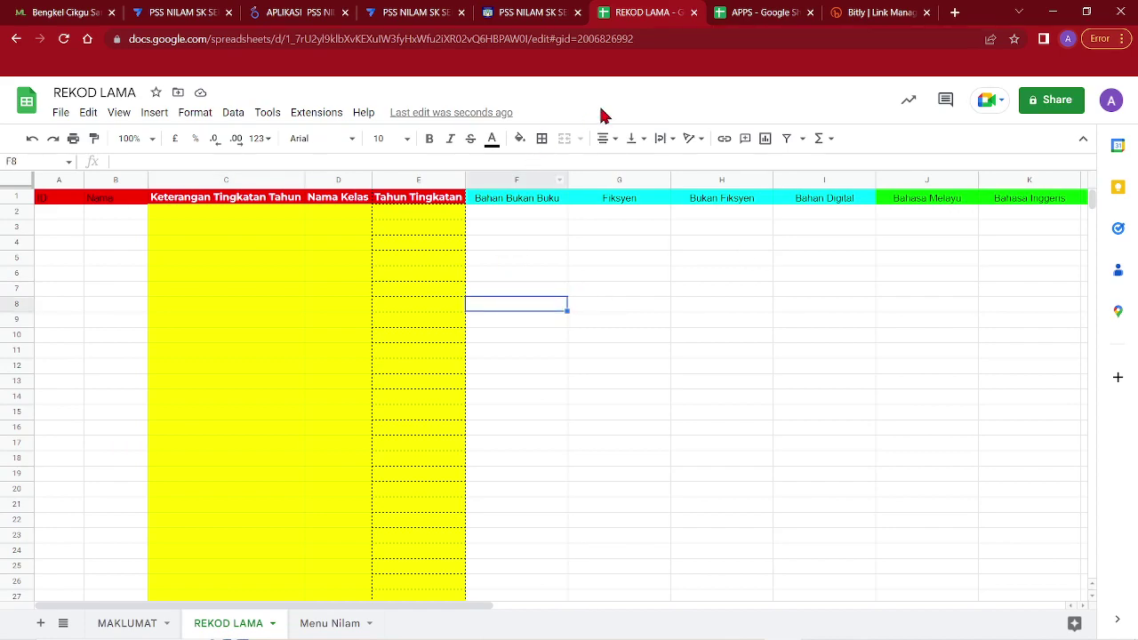
Delete sample rows 2–7 on the APPS sheet and sync the AppSheet preview
click(751, 13)
click(360, 371)
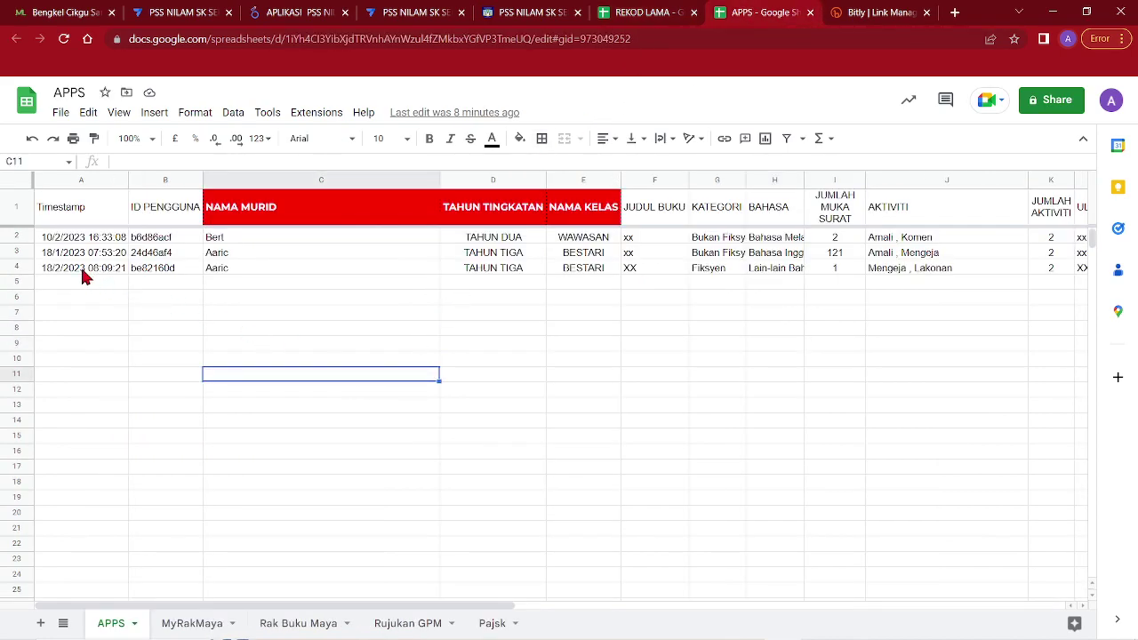
drag(27, 242, 98, 311)
right_click(564, 270)
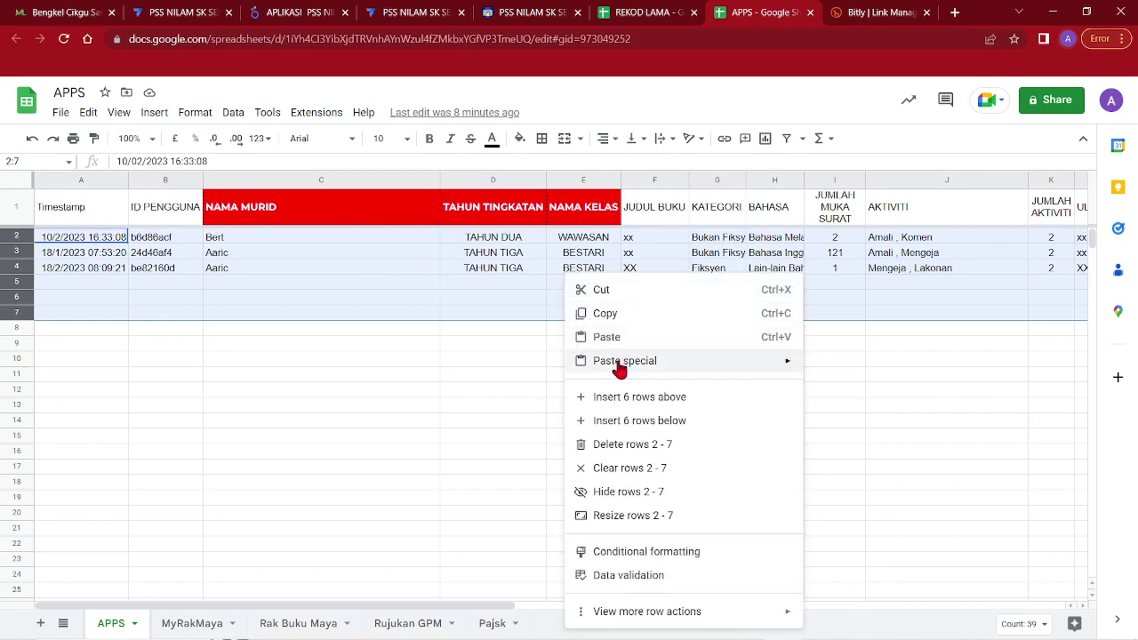
click(619, 445)
click(618, 438)
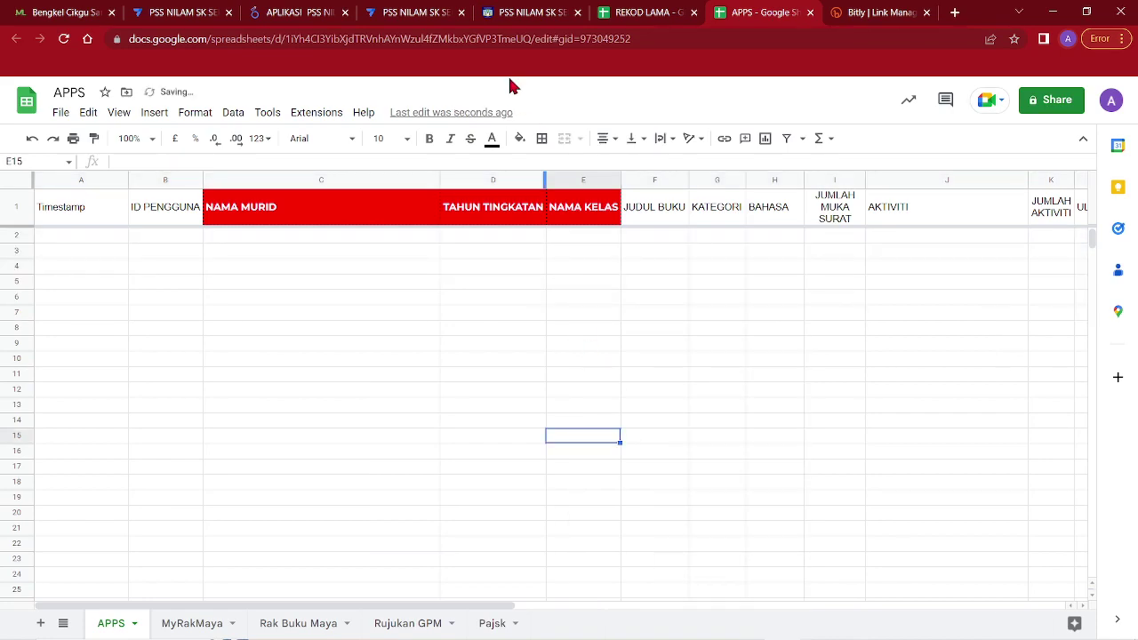
click(424, 9)
click(1099, 204)
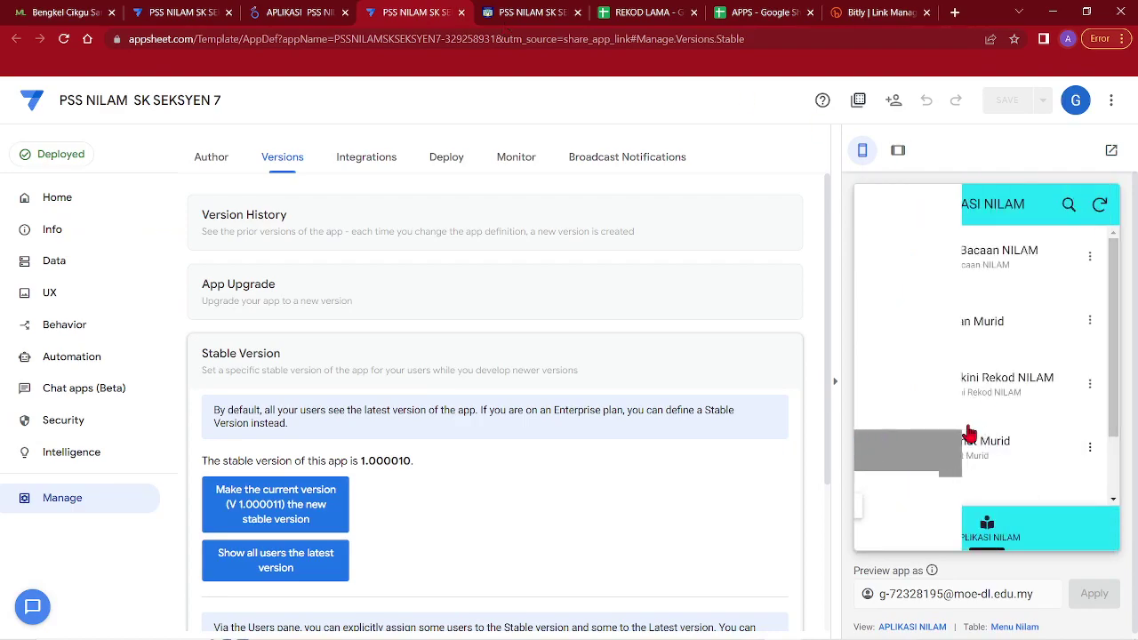
Confirm the Daftar Bacaan NILAM form has no student names, then cancel it
click(975, 283)
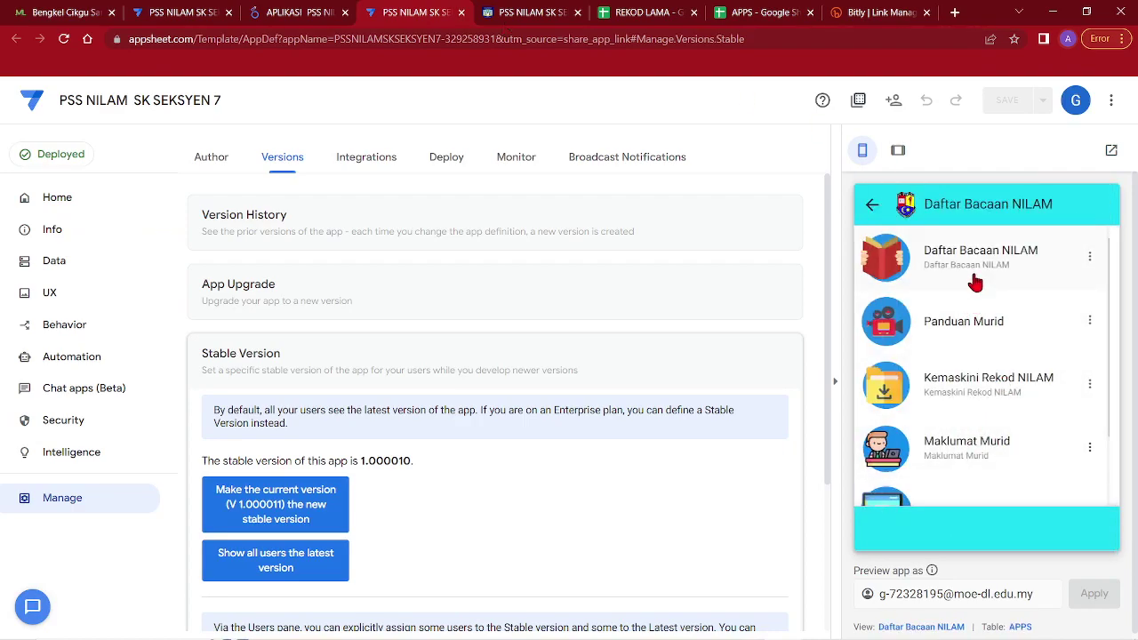
click(977, 284)
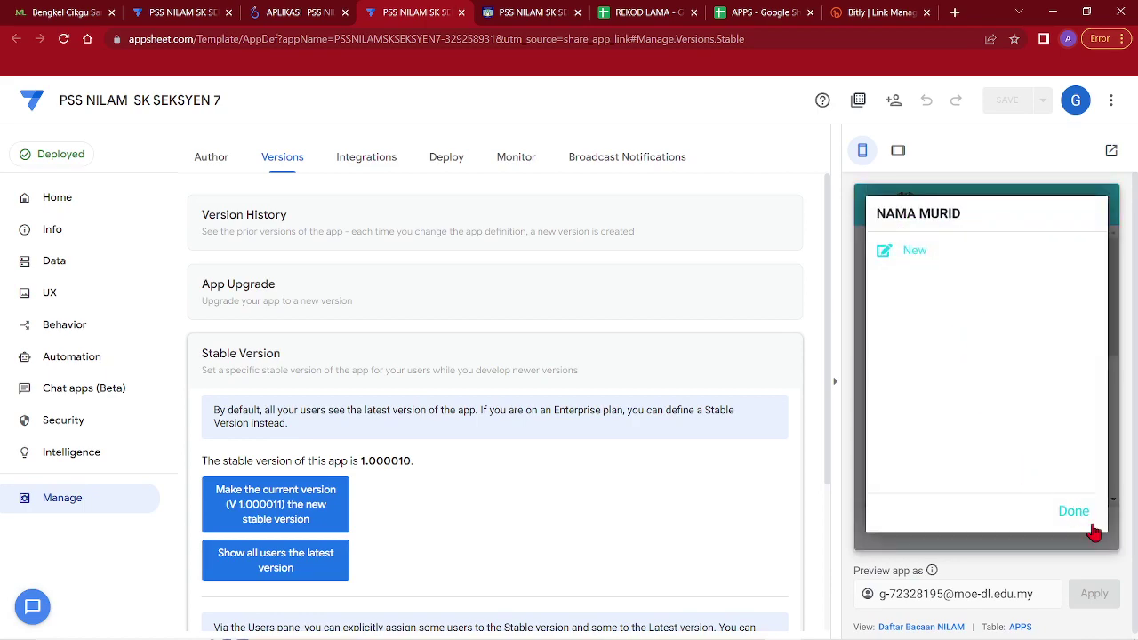
click(1074, 511)
scroll(986, 488, down, 3)
click(934, 528)
scroll(1011, 390, down, 1)
Check Maklumat Murid and Kemaskini Rekod NILAM are empty, then start Maklumat Murid's file upload
click(969, 369)
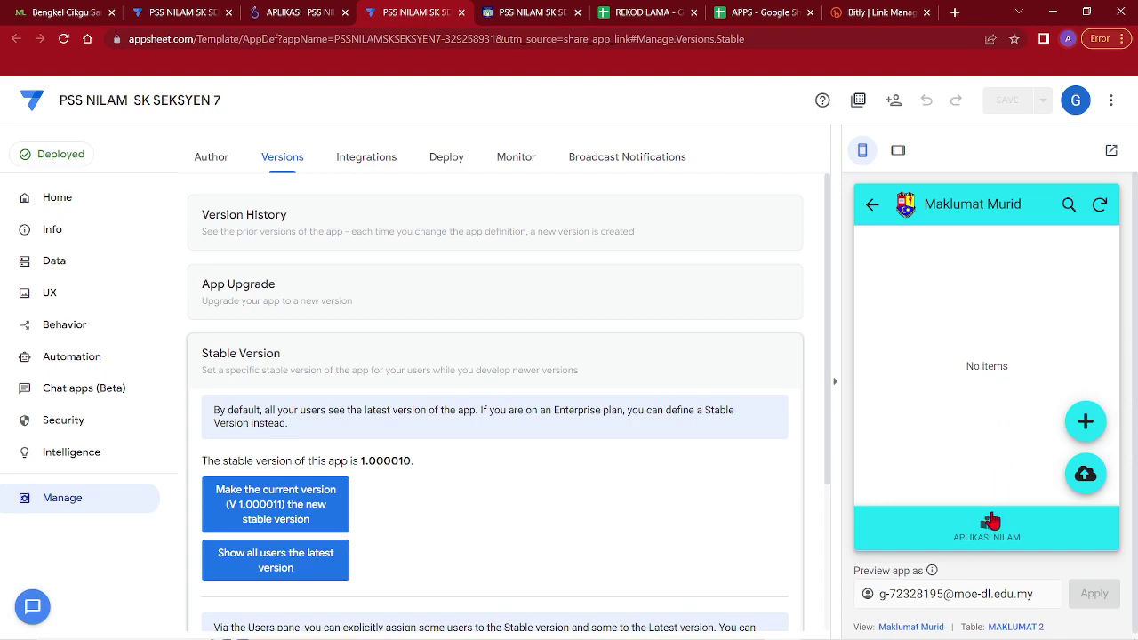
click(990, 521)
click(965, 338)
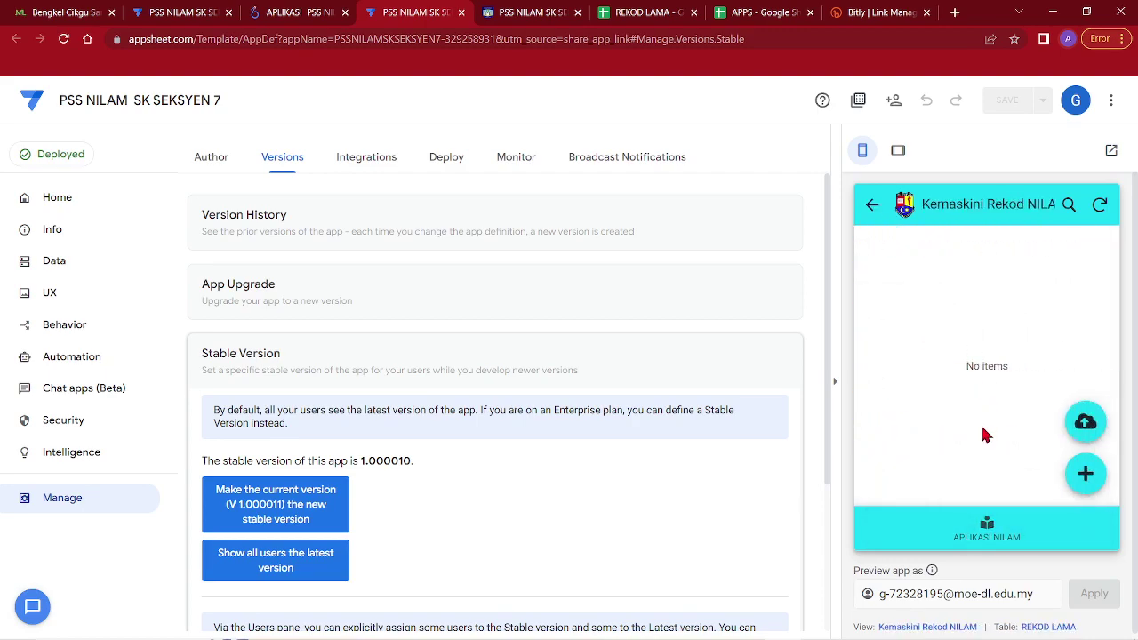
click(988, 525)
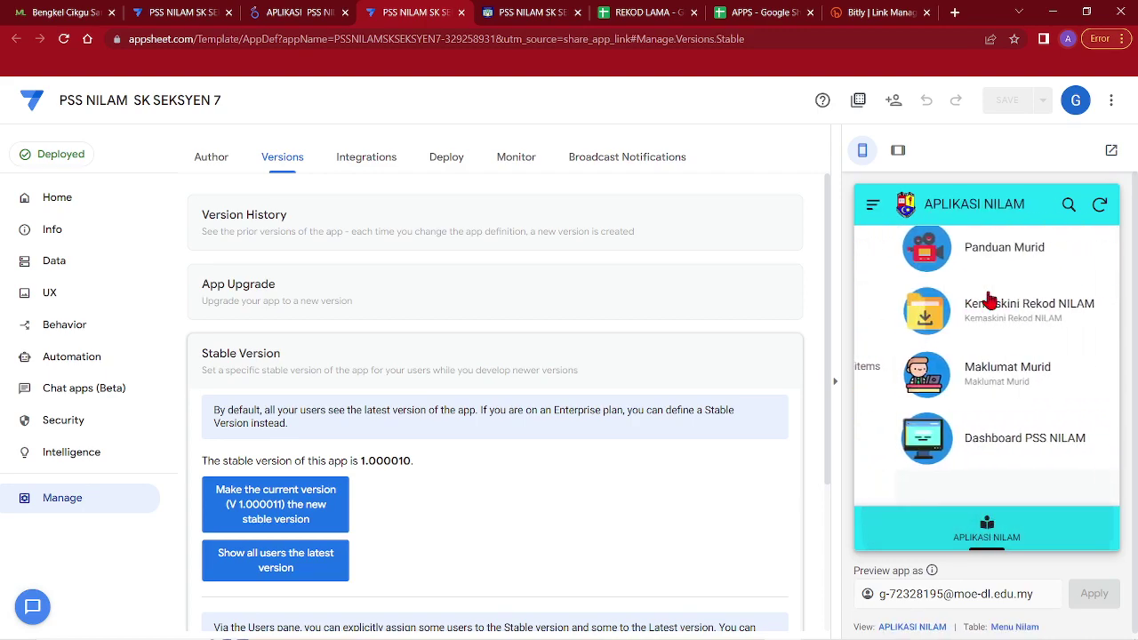
click(959, 373)
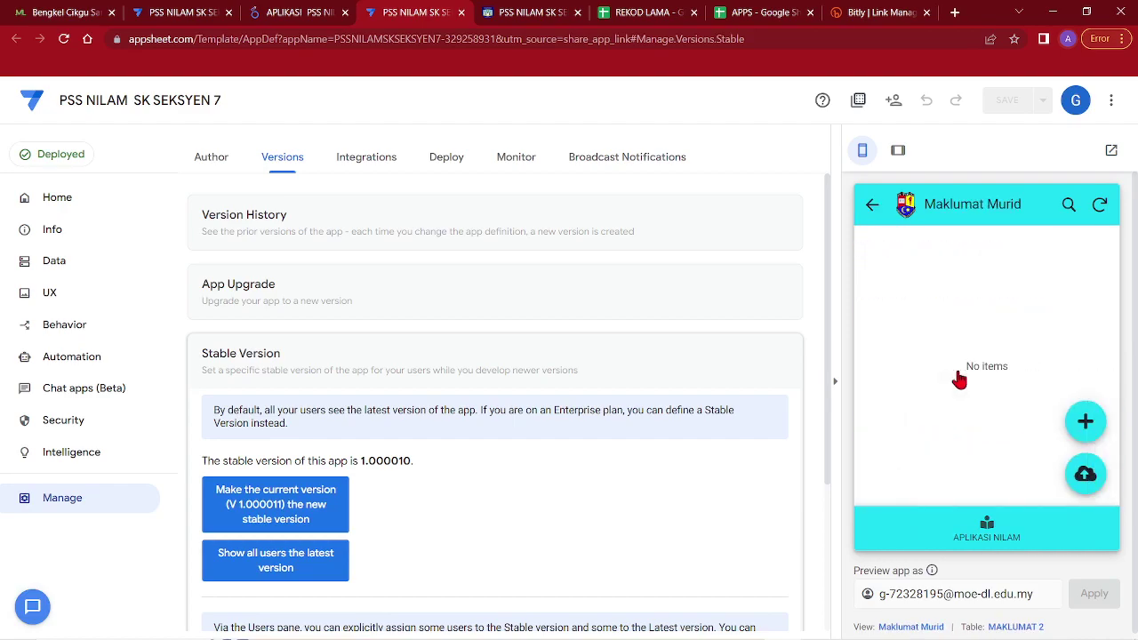
click(1082, 471)
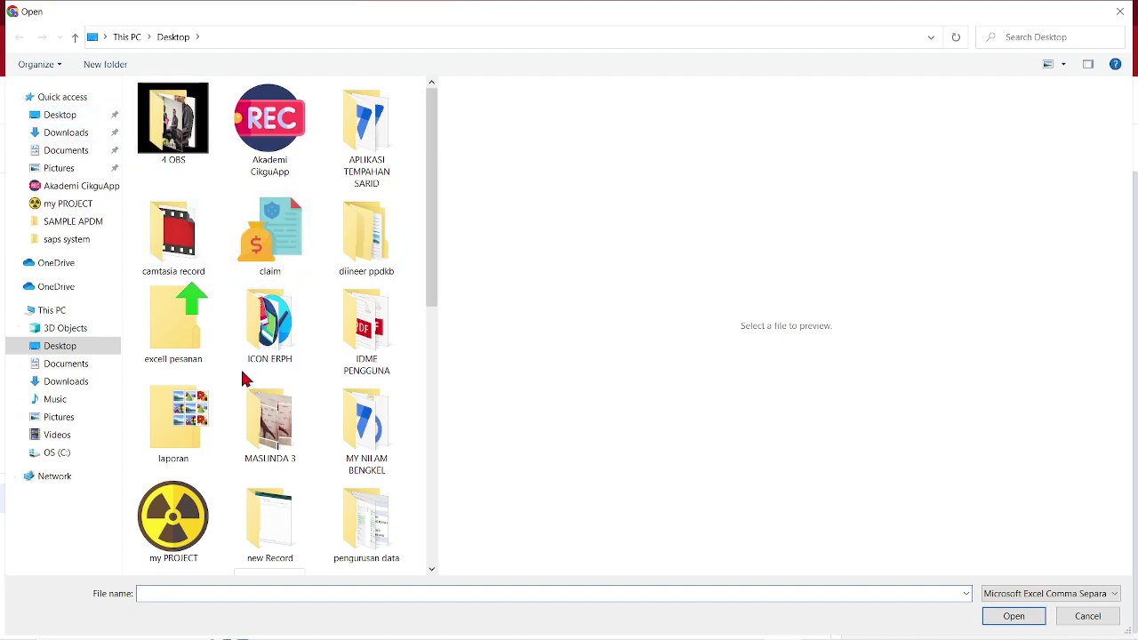
Import the V2018 SR CSV from my PROJECT > SAMPLE APDM into Maklumat Murid
double_click(175, 514)
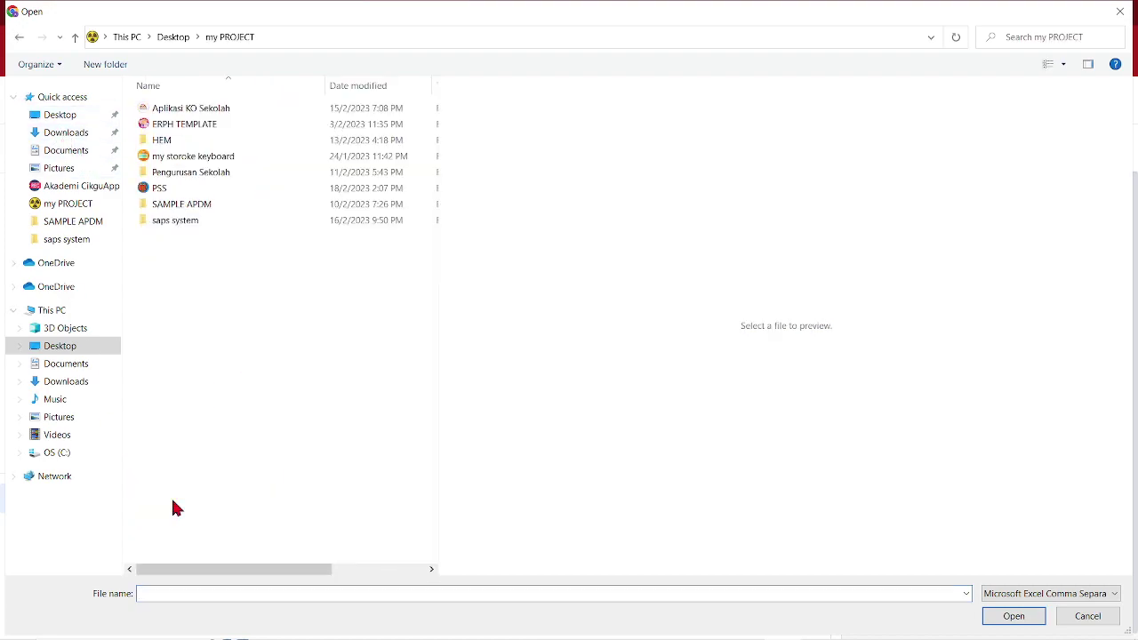
double_click(203, 206)
click(201, 124)
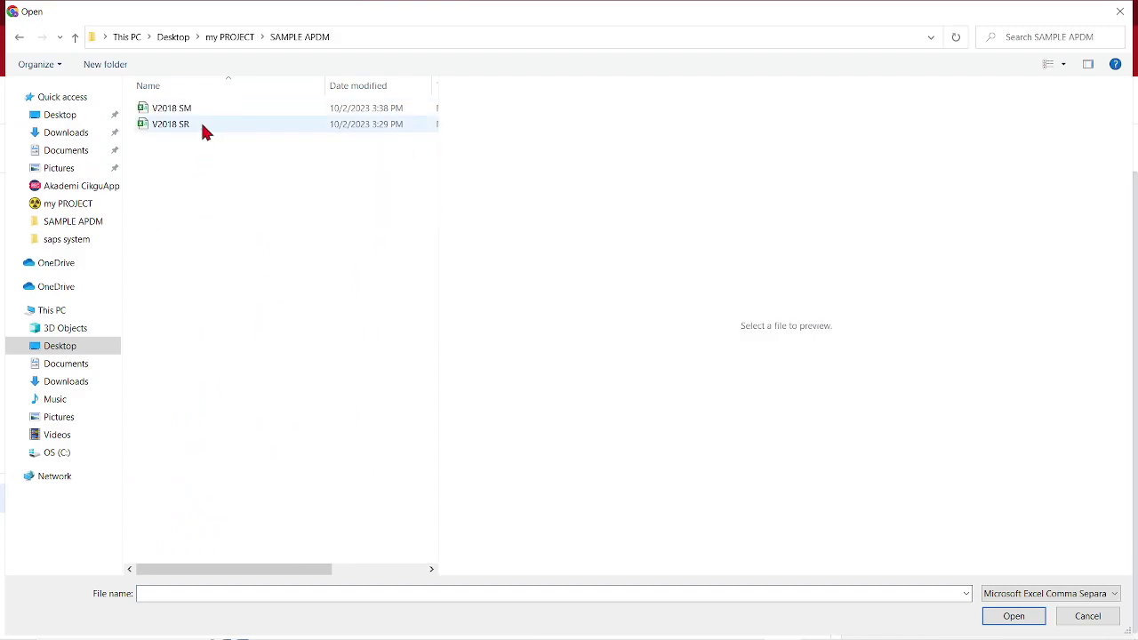
click(1011, 614)
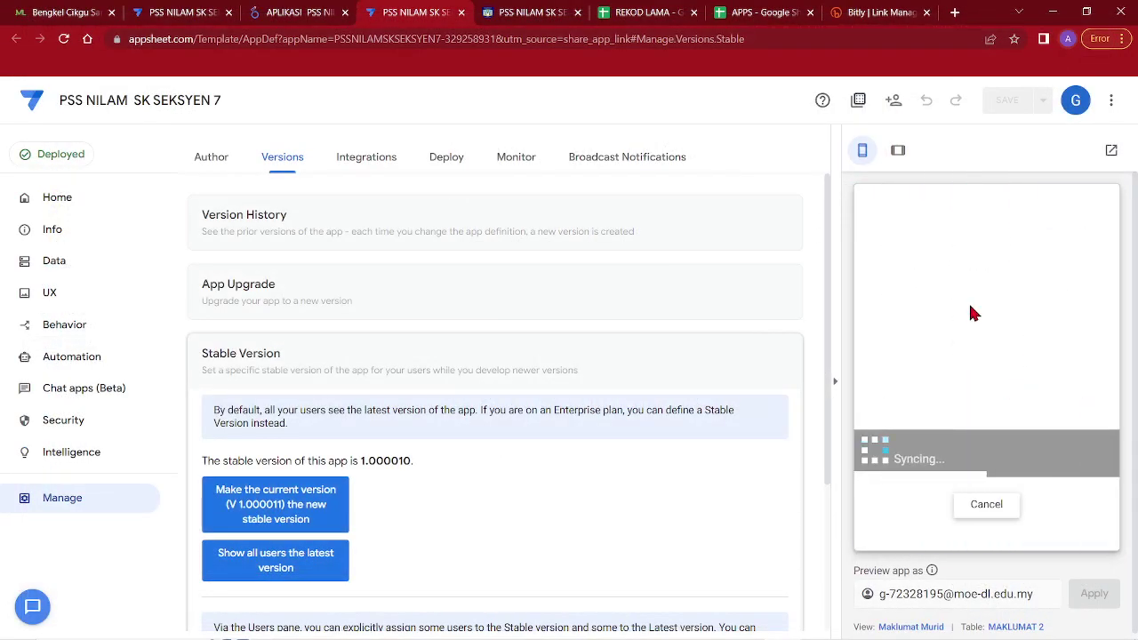
click(1082, 380)
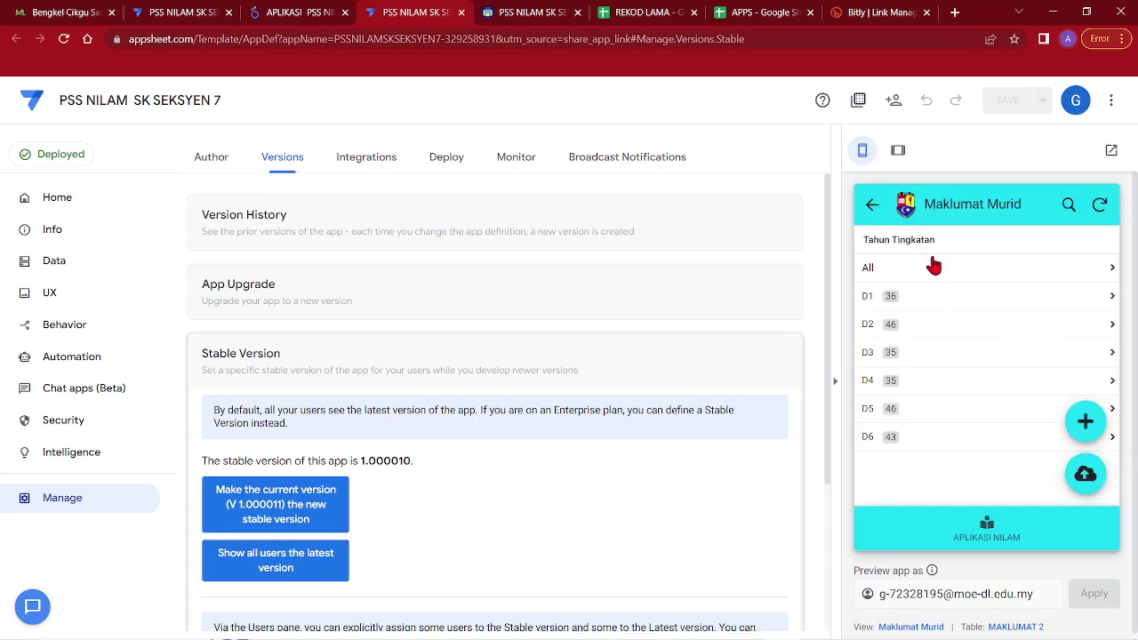
Browse the imported students under D1 > BESTARI, then open Kemaskini Rekod NILAM
click(939, 301)
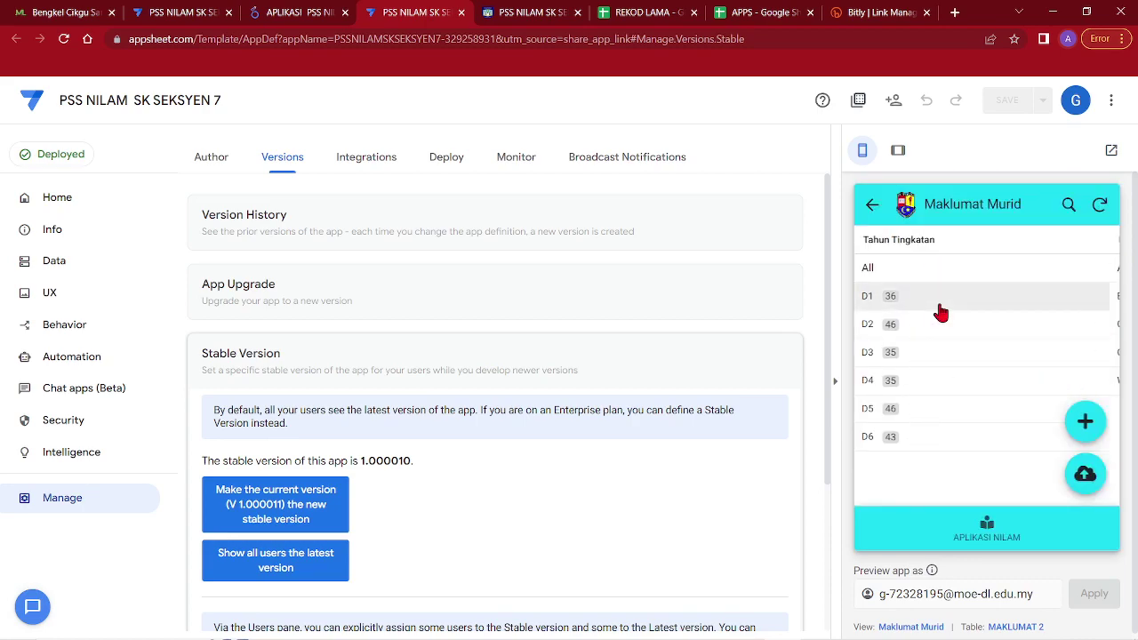
click(942, 300)
click(985, 521)
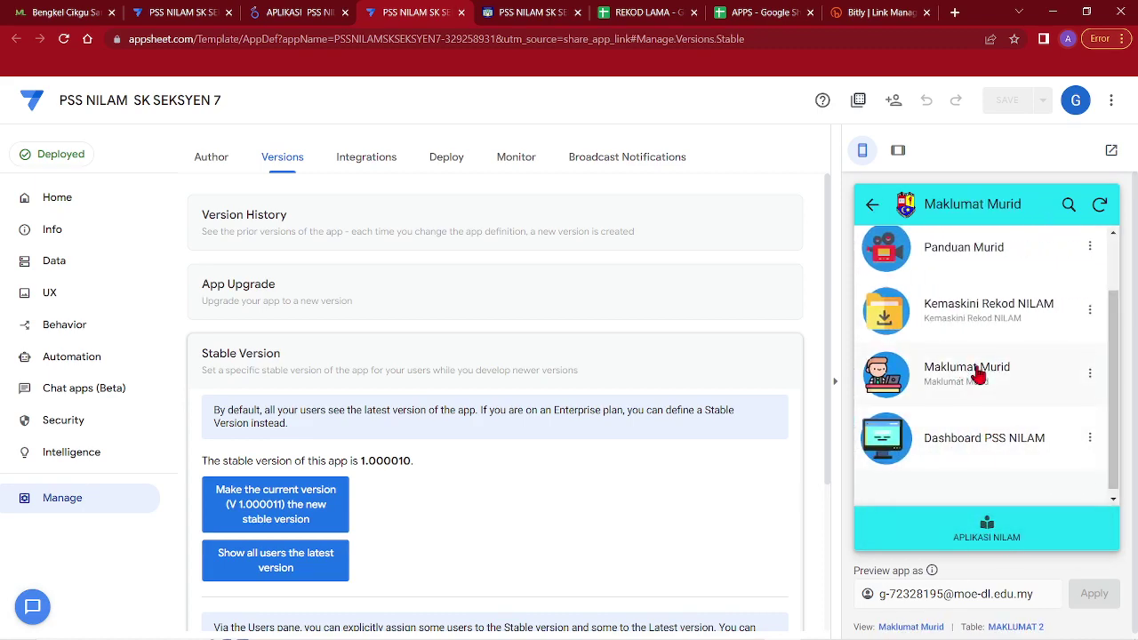
click(978, 377)
click(998, 526)
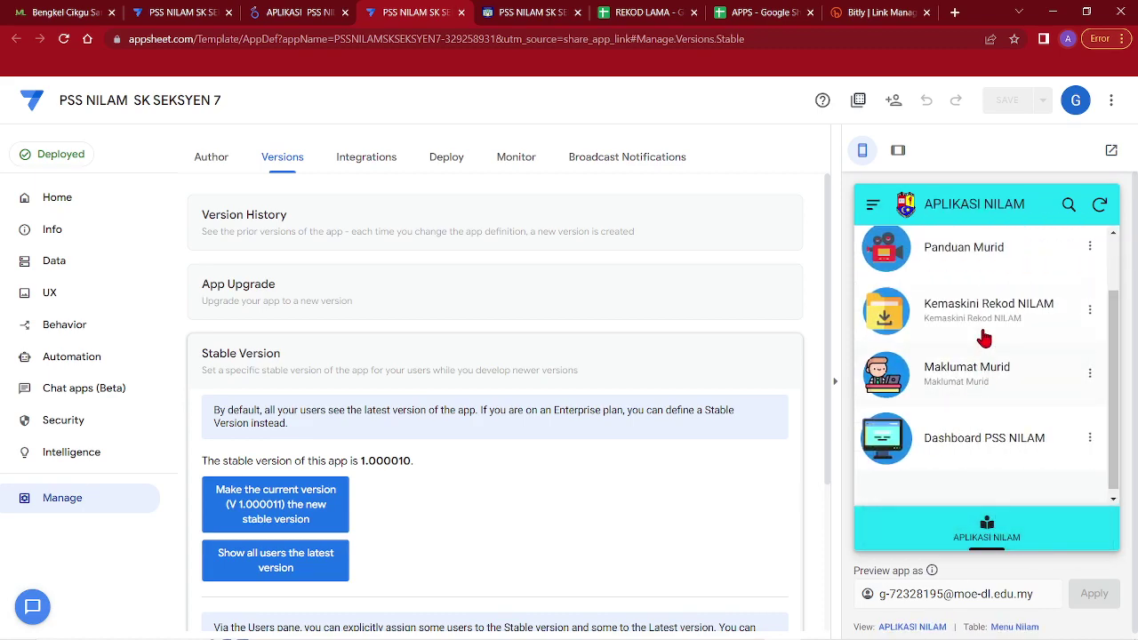
click(967, 318)
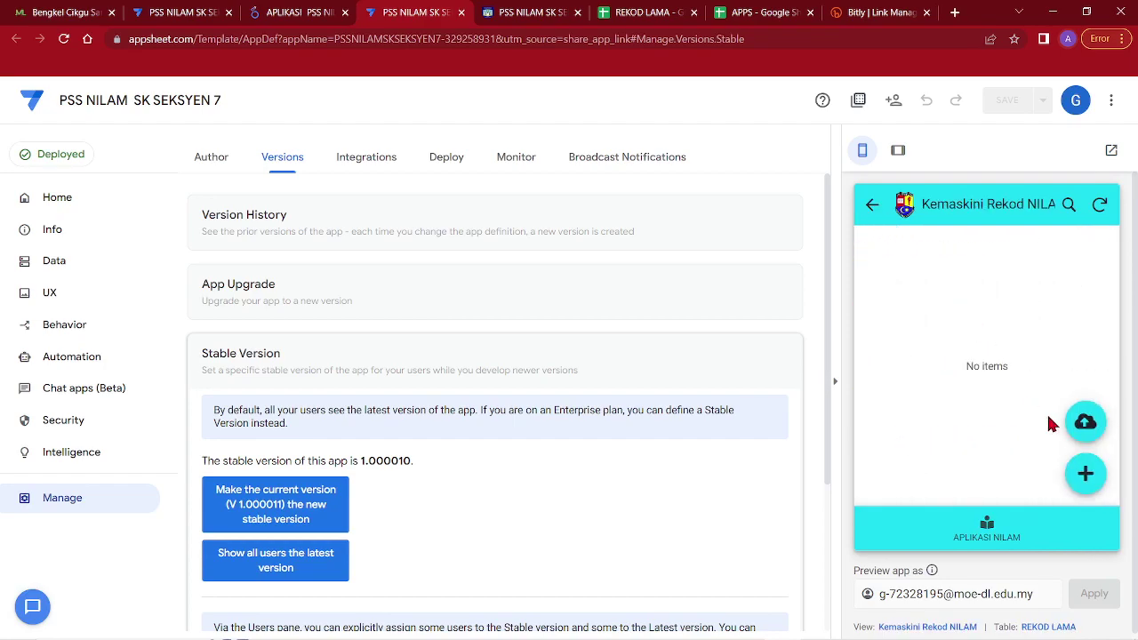
Try uploading V2018 SR as old records, dismiss the import error, and go to Data
click(1082, 424)
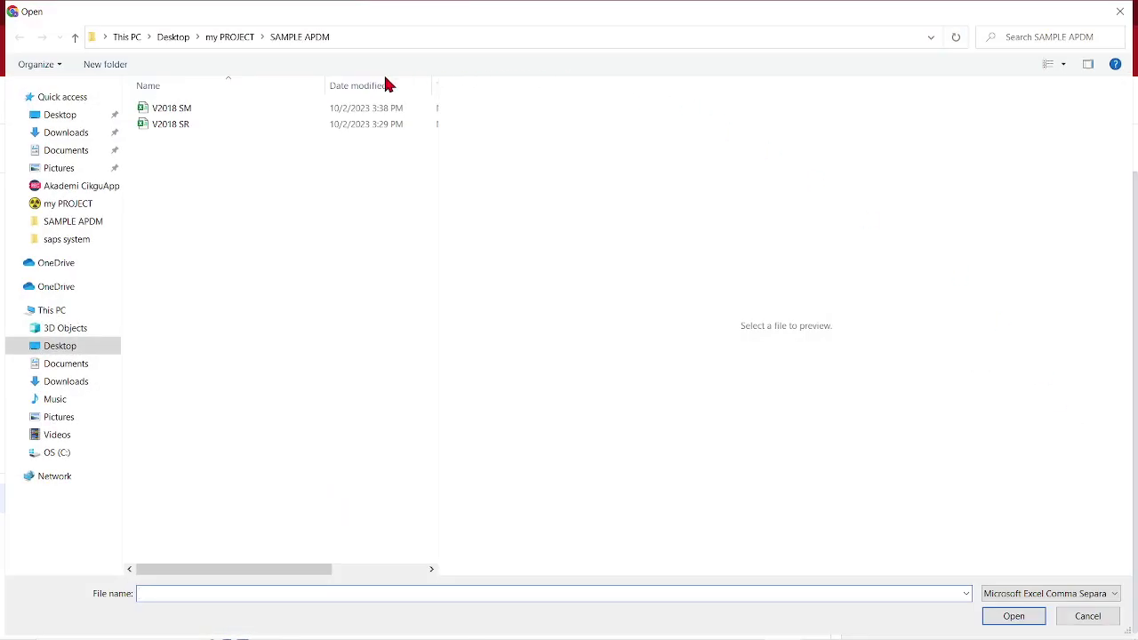
click(183, 124)
click(1016, 617)
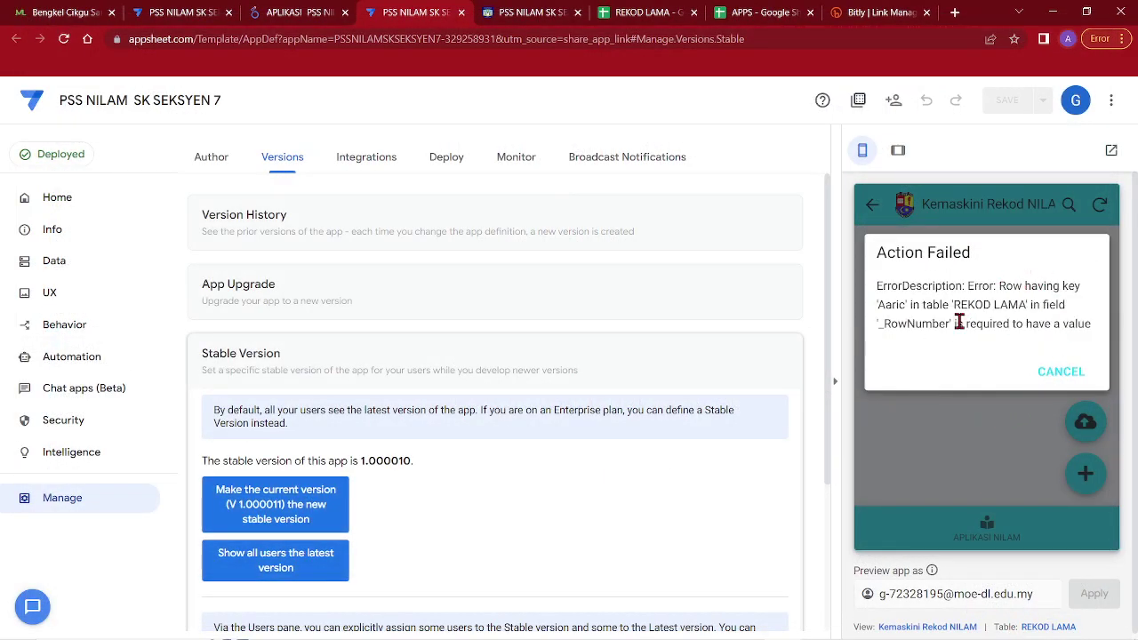
click(1059, 373)
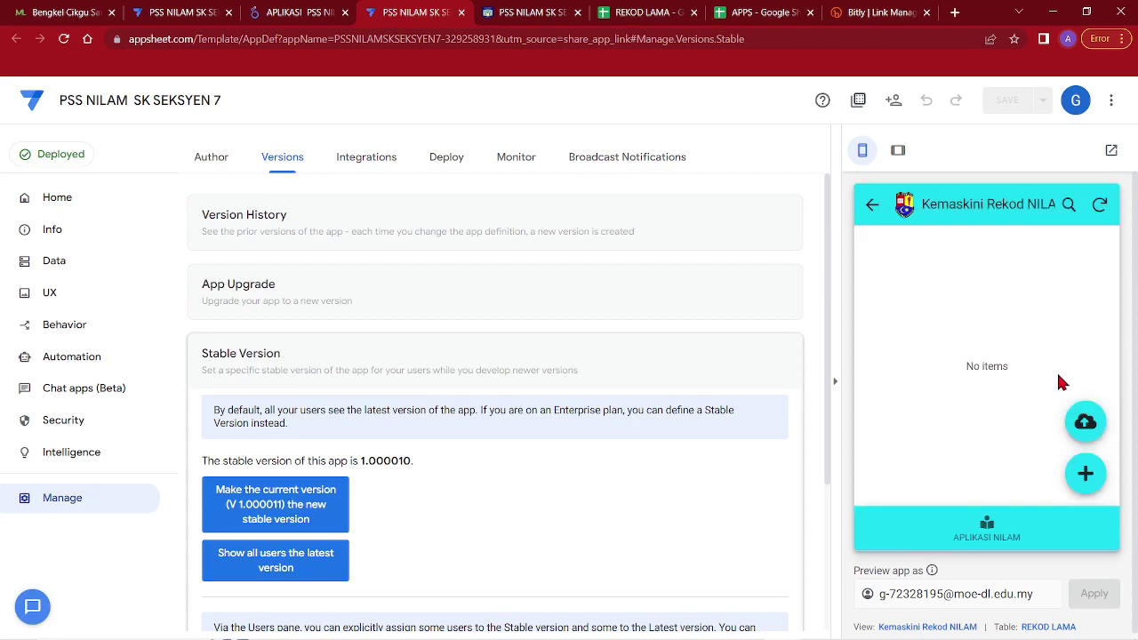
click(77, 258)
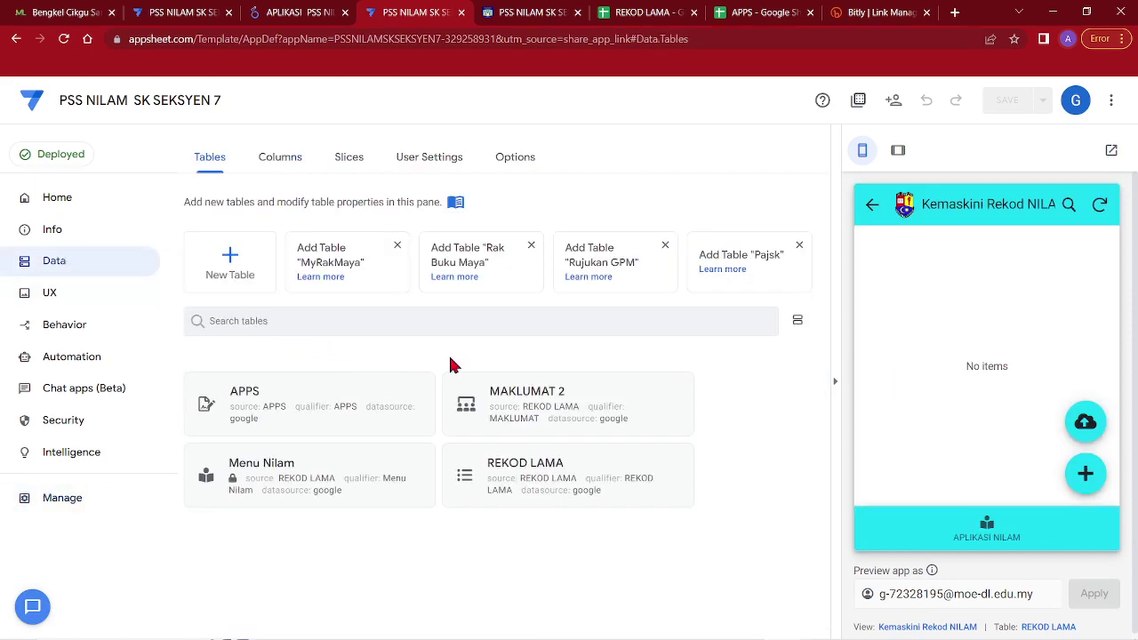
Open the REKOD LAMA table's Nama column settings and inspect its Auto Compute options
click(513, 476)
click(567, 202)
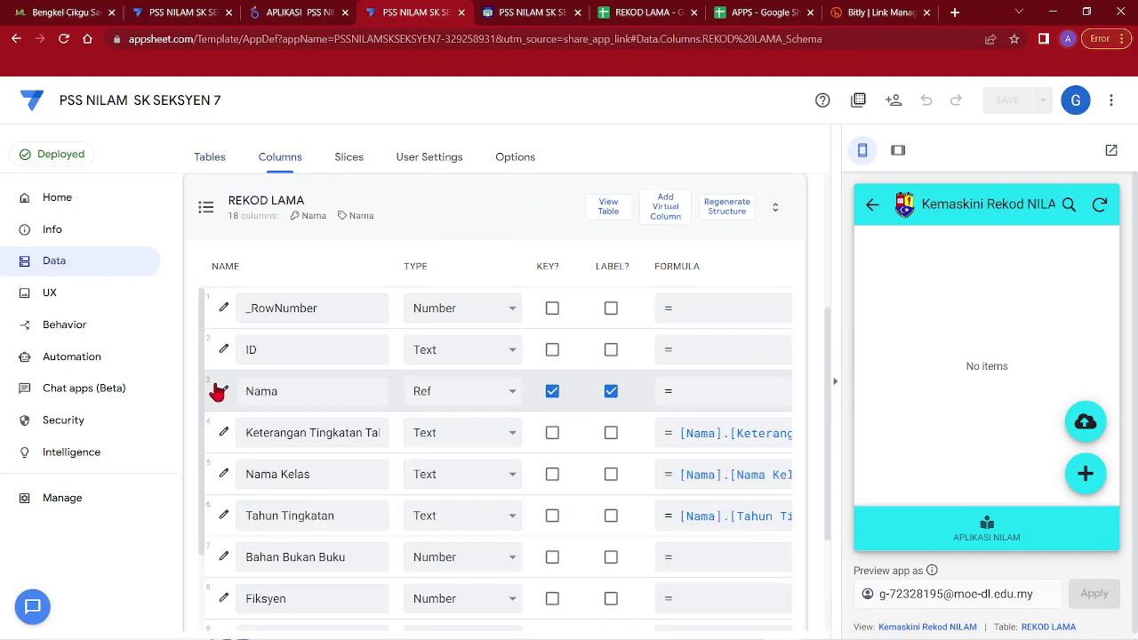
click(219, 391)
scroll(480, 400, down, 4)
click(425, 452)
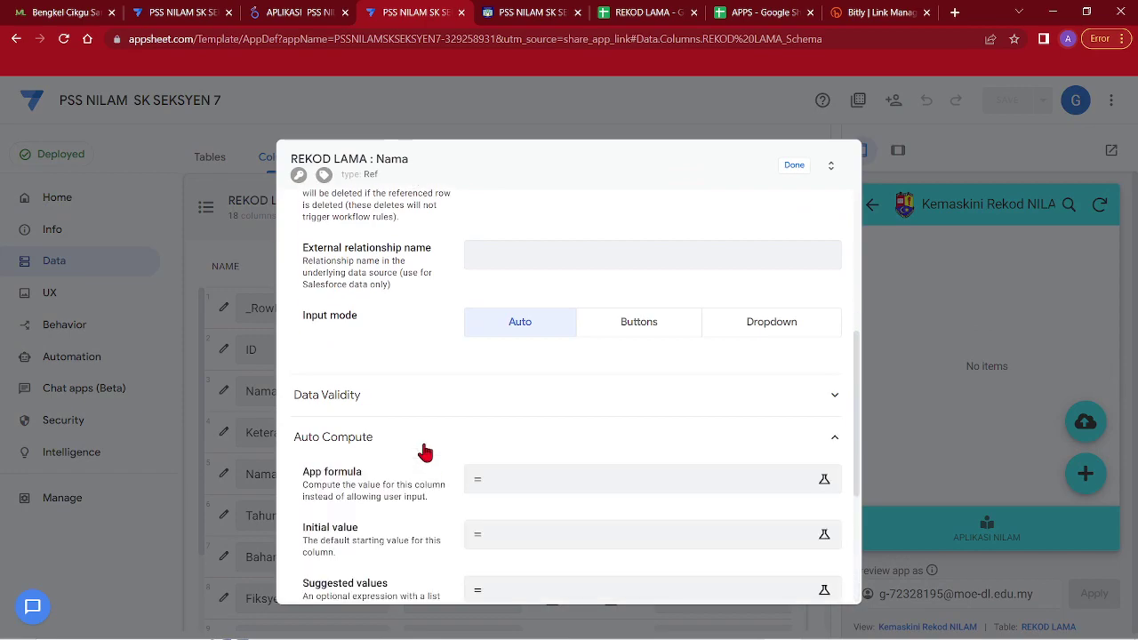
click(378, 361)
scroll(378, 363, up, 5)
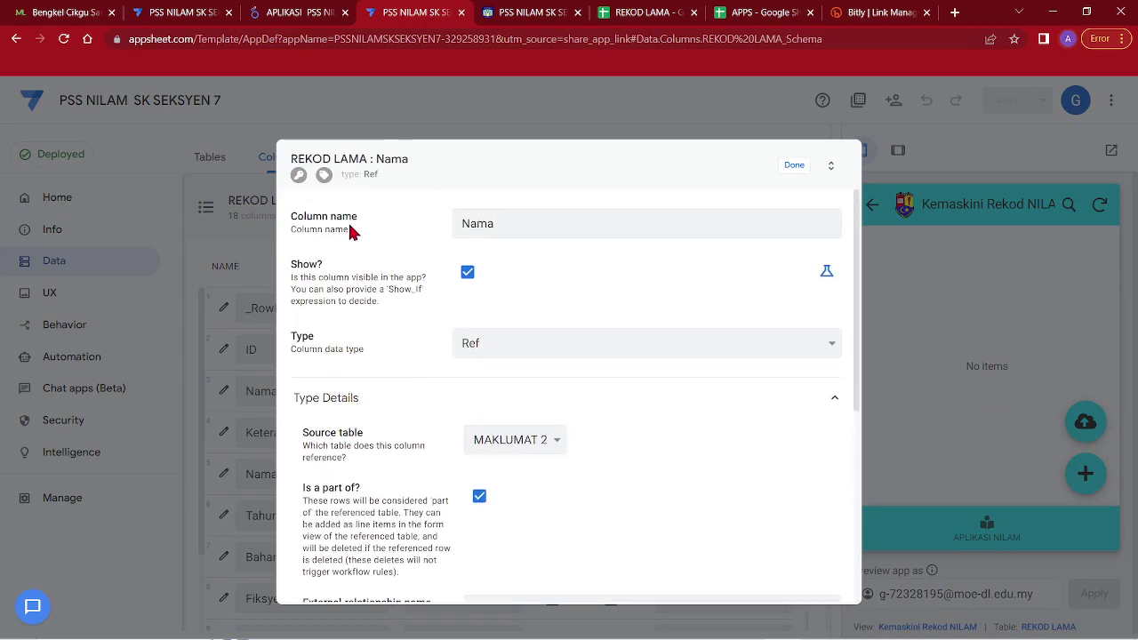
click(794, 165)
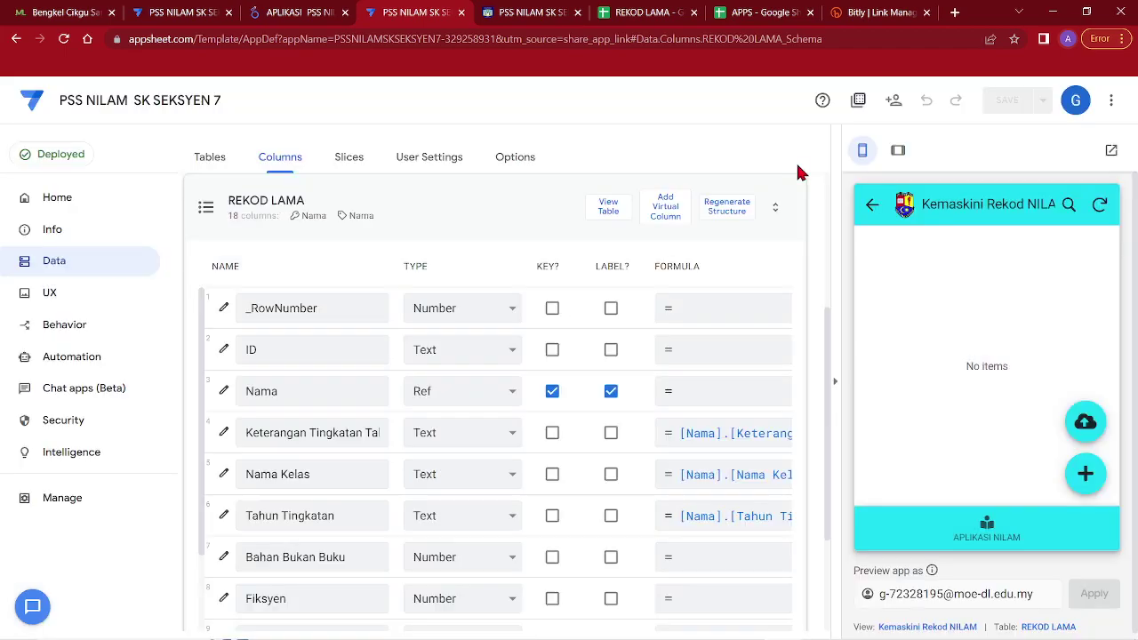
Set the Nama column's Initial value to UNIQUEID() and save the app
click(224, 391)
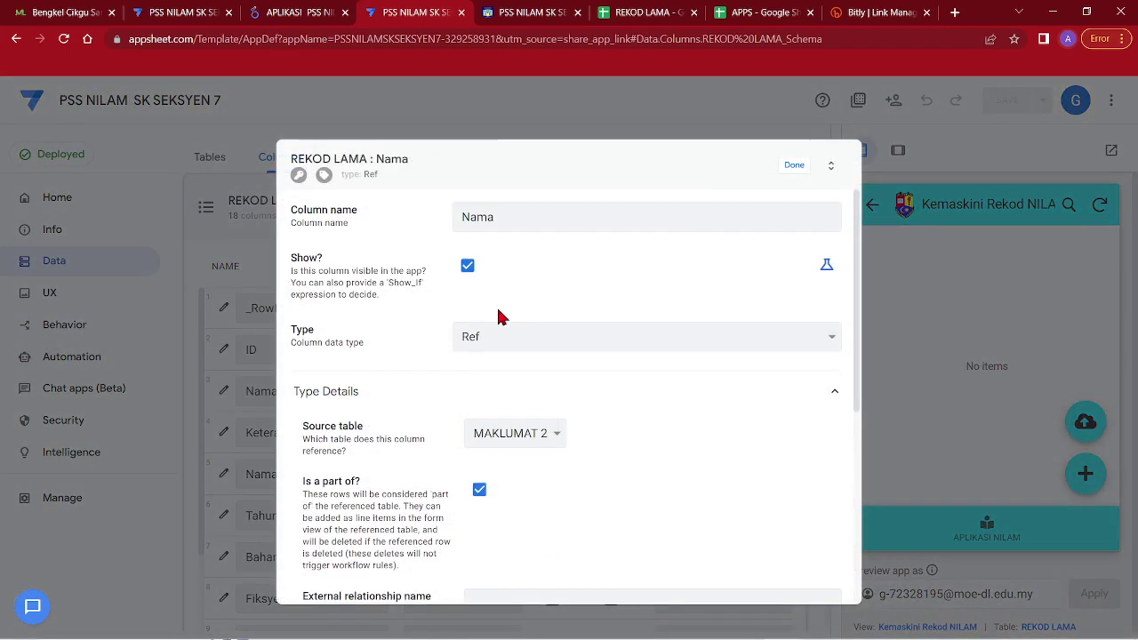
scroll(471, 355, down, 5)
click(396, 430)
scroll(480, 365, down, 3)
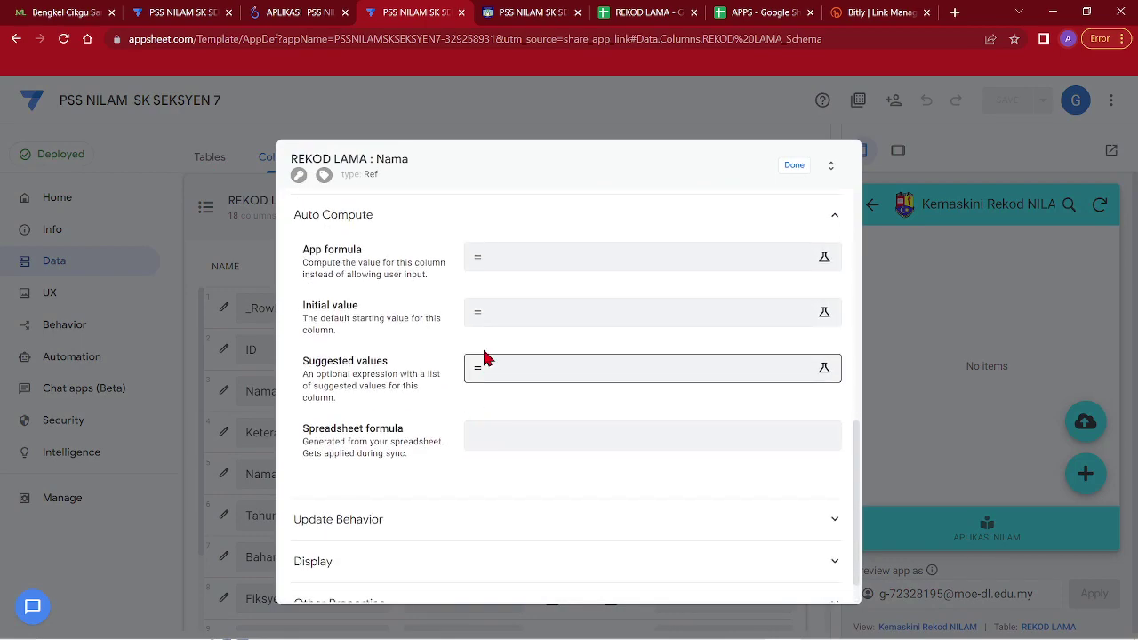
click(500, 315)
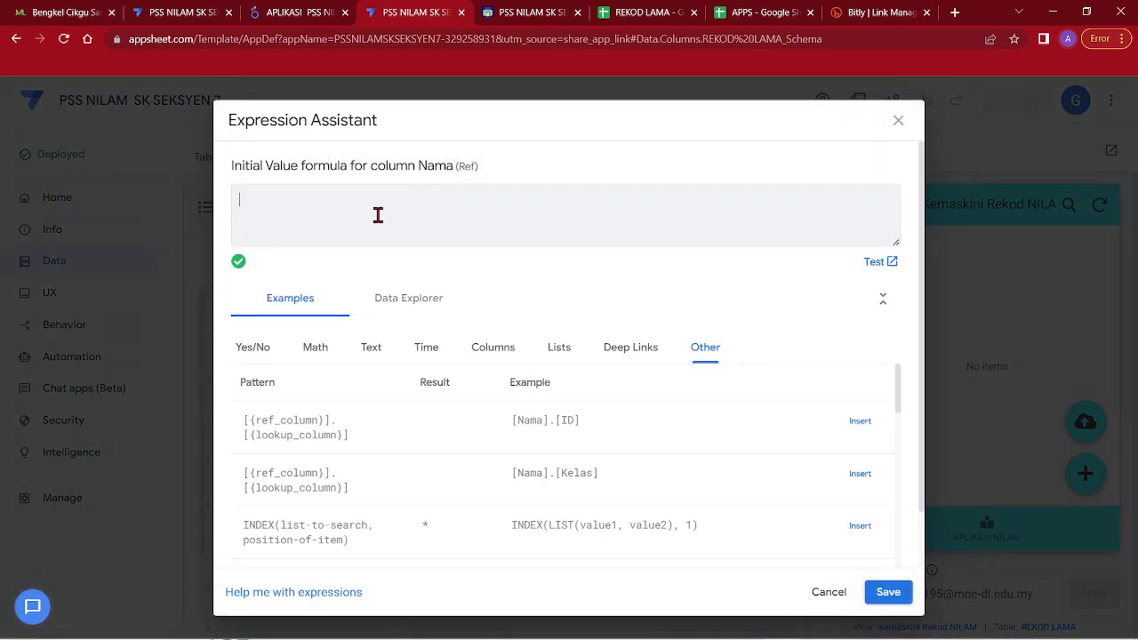
key(Caps_Lock)
text(UNI)
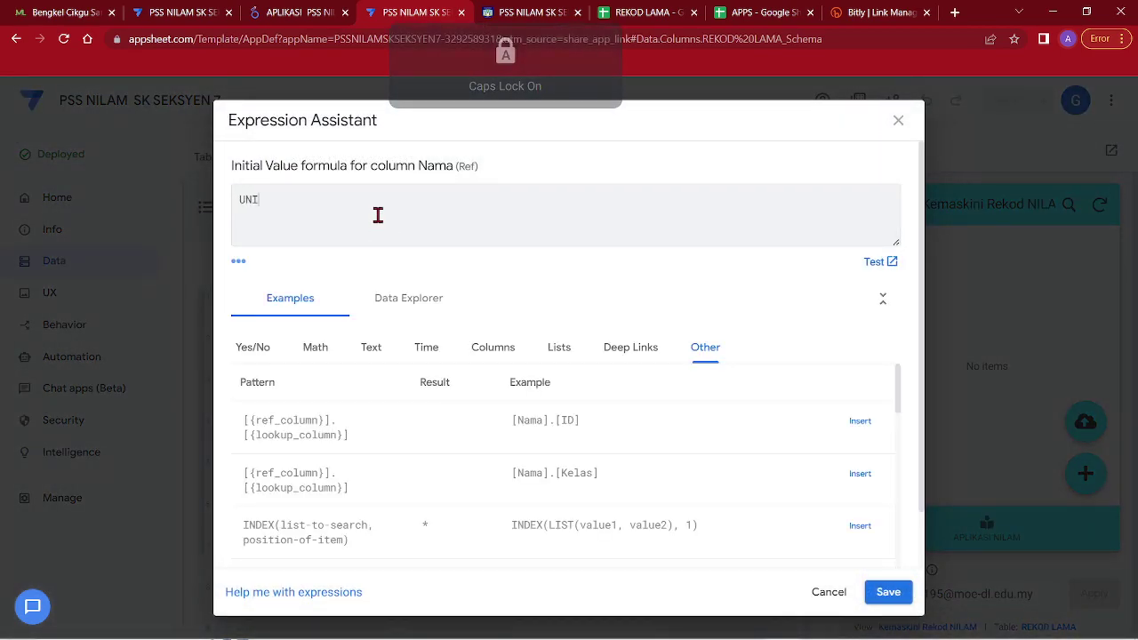
text(QUEID()
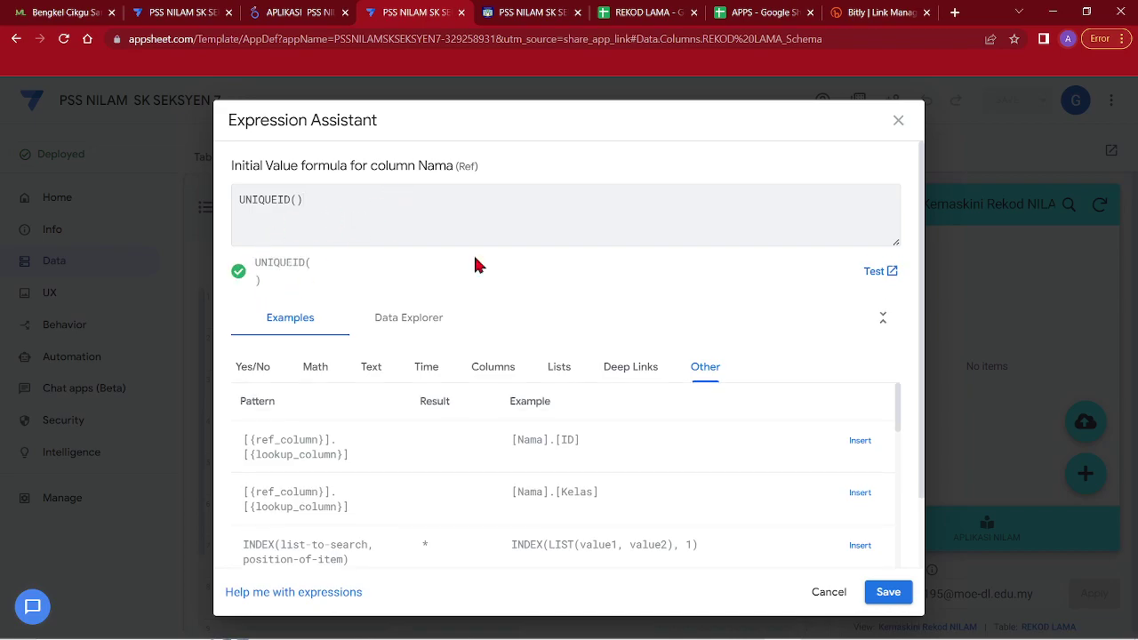
click(886, 592)
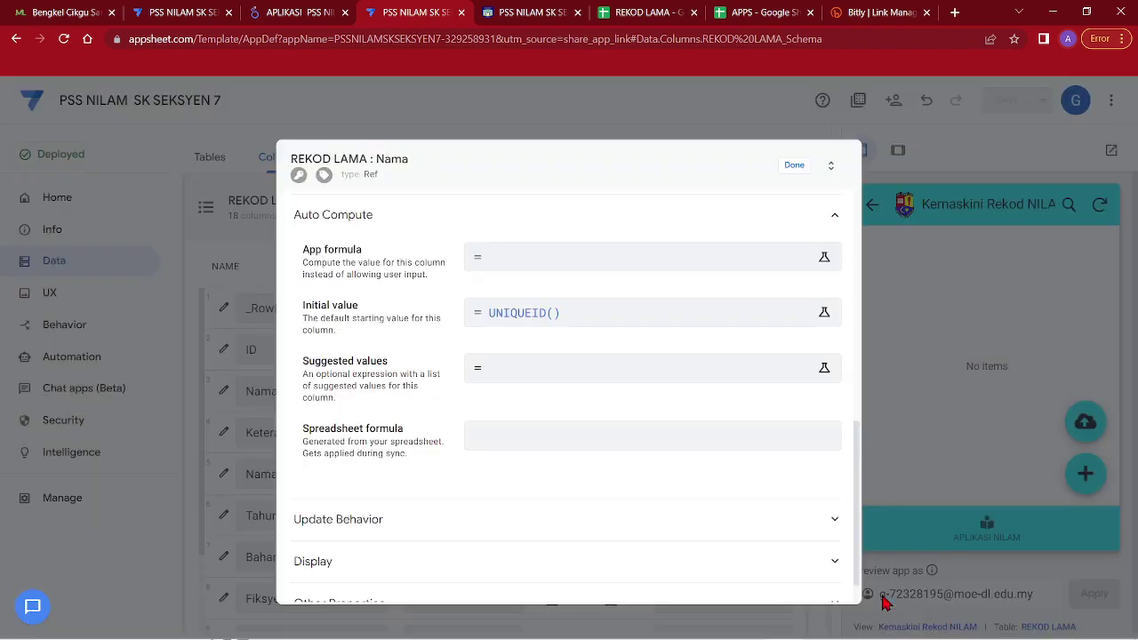
click(788, 172)
click(1007, 100)
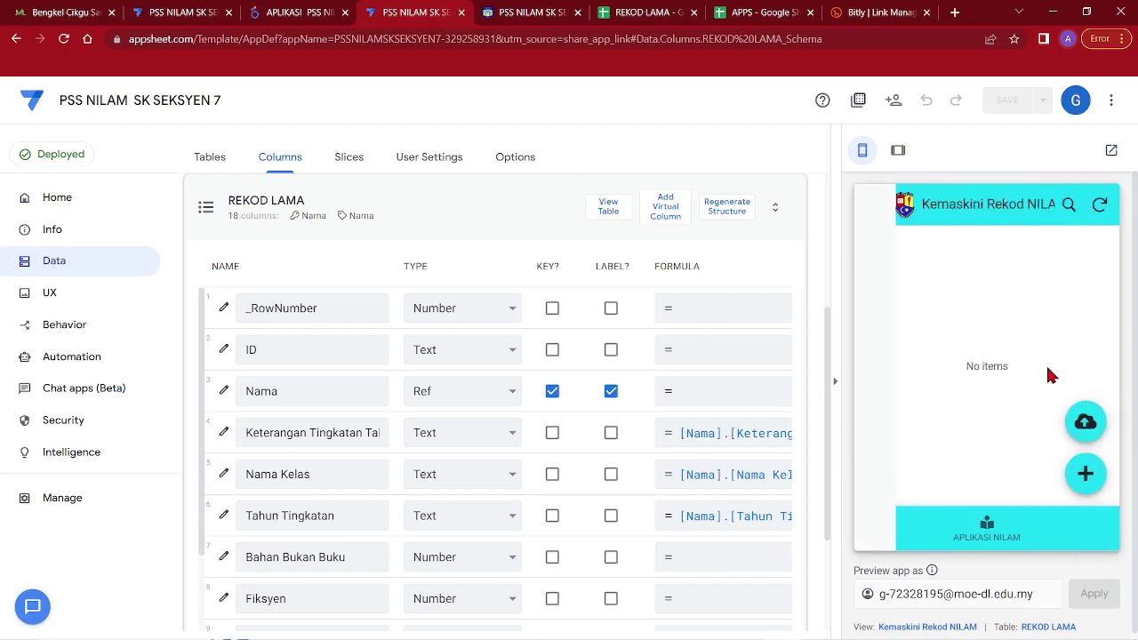
Retry importing V2018 SR as old records and dismiss the Action Failed message
click(1081, 429)
click(198, 123)
click(1013, 615)
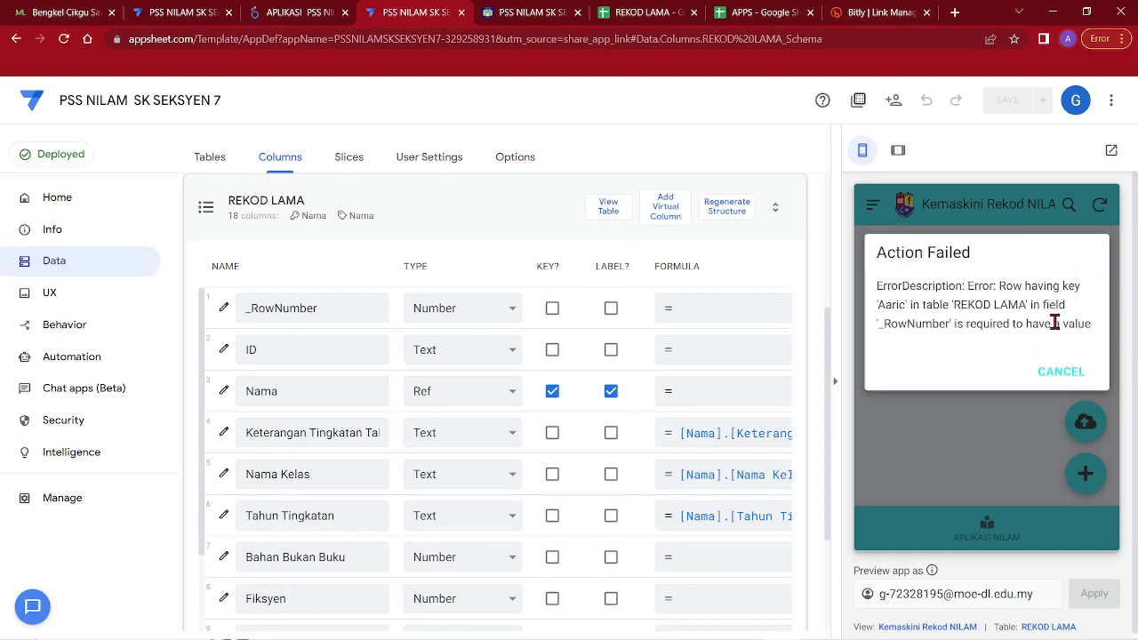
click(1061, 372)
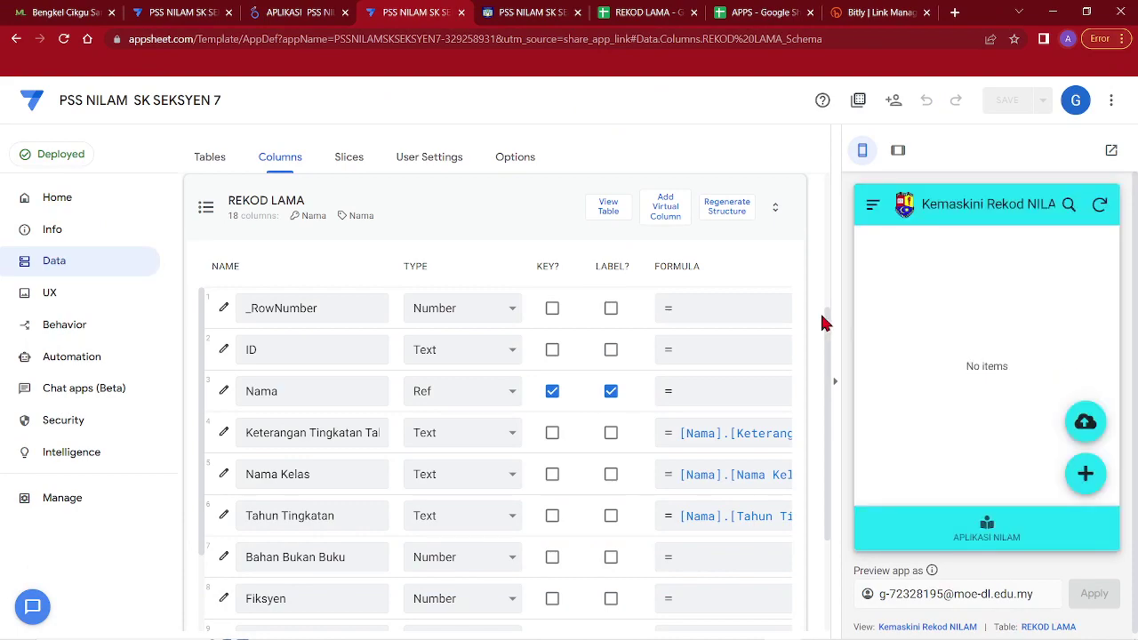
Set the _RowNumber column's Auto Compute Initial value to UNIQUEID() and save the app
click(224, 308)
scroll(440, 418, down, 4)
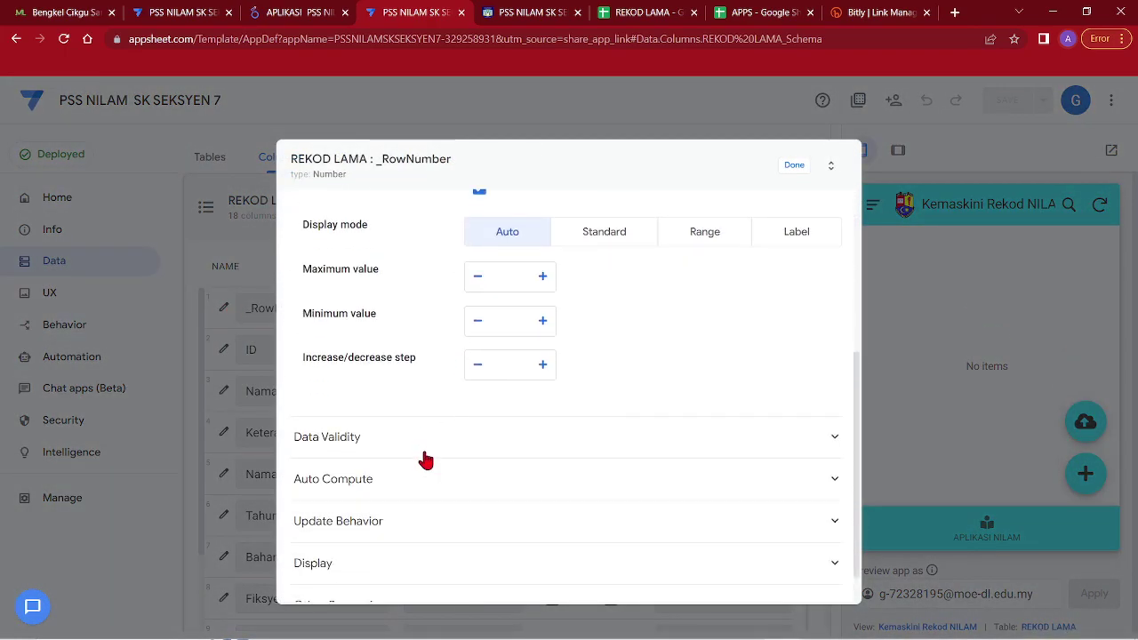
click(418, 479)
scroll(462, 424, down, 3)
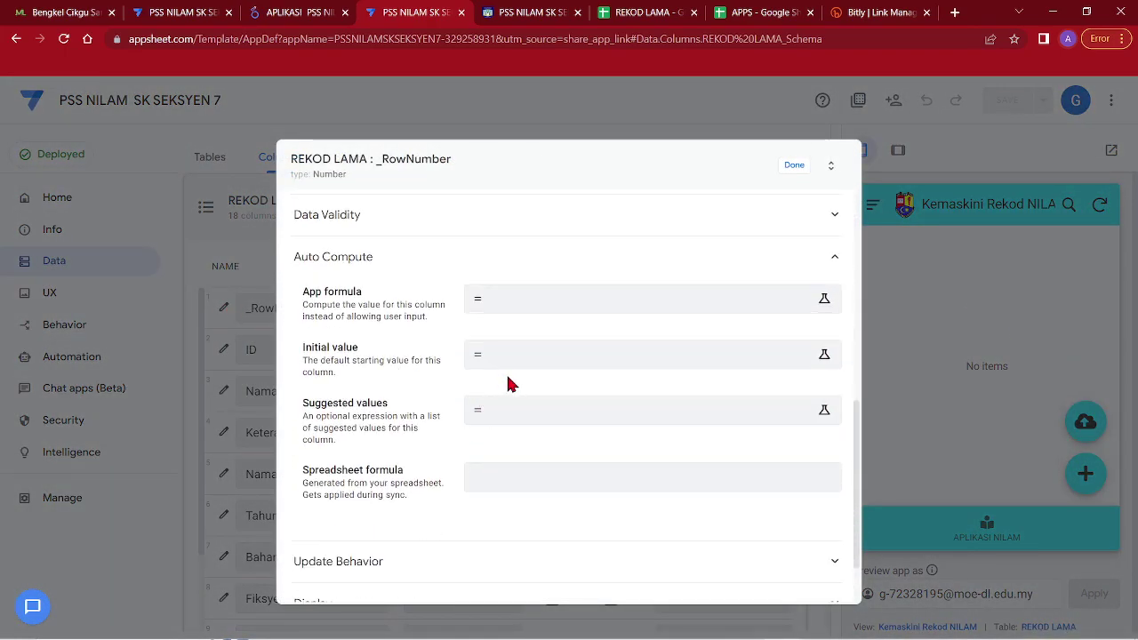
click(536, 363)
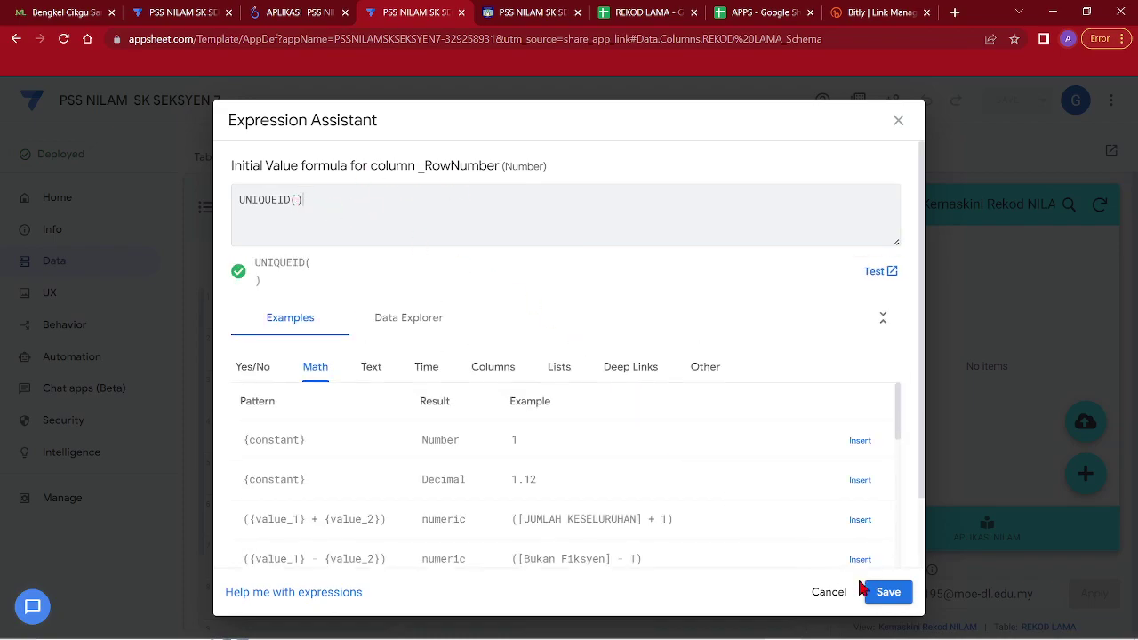
click(886, 592)
click(794, 168)
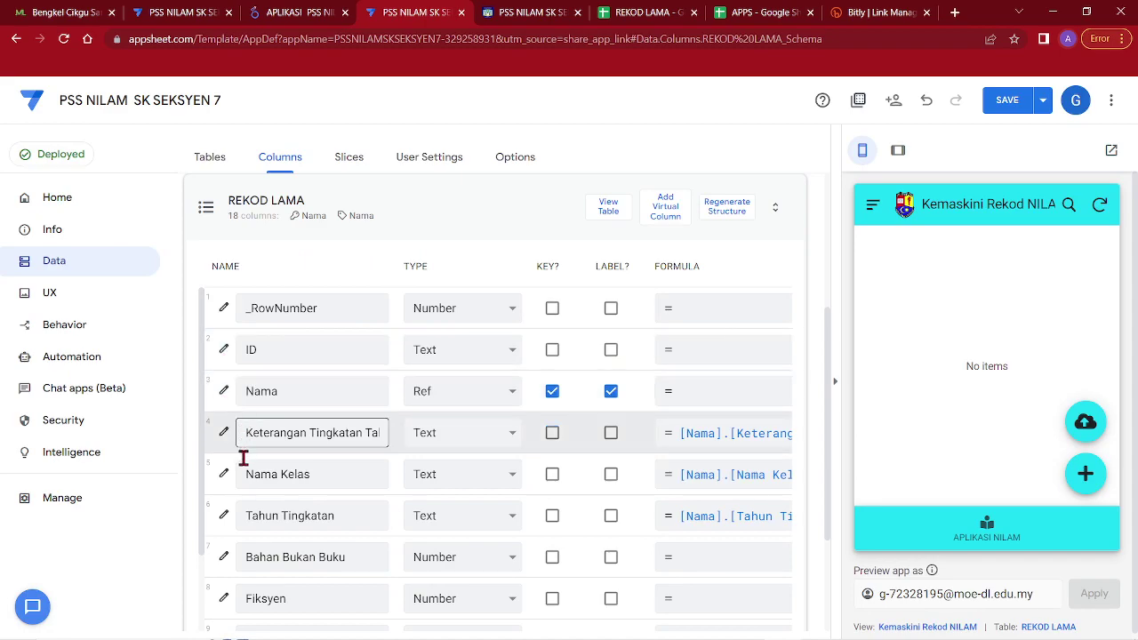
click(1007, 101)
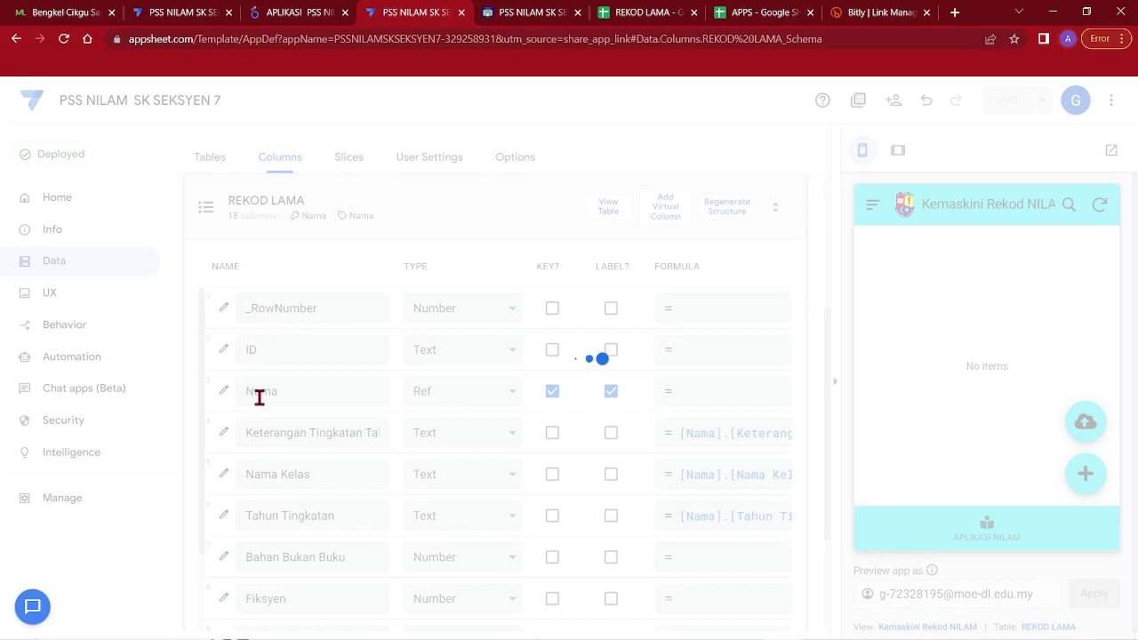
Verify _RowNumber's UNIQUEID() initial value, then upload V2018 SR into REKOD LAMA again
click(222, 309)
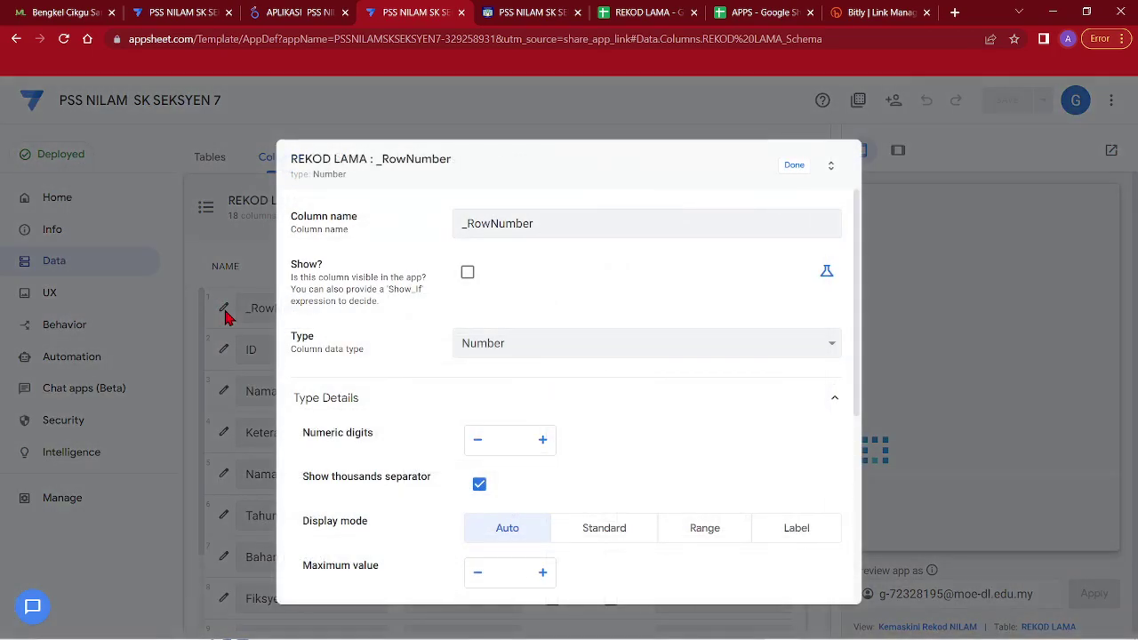
scroll(432, 450, down, 3)
click(428, 481)
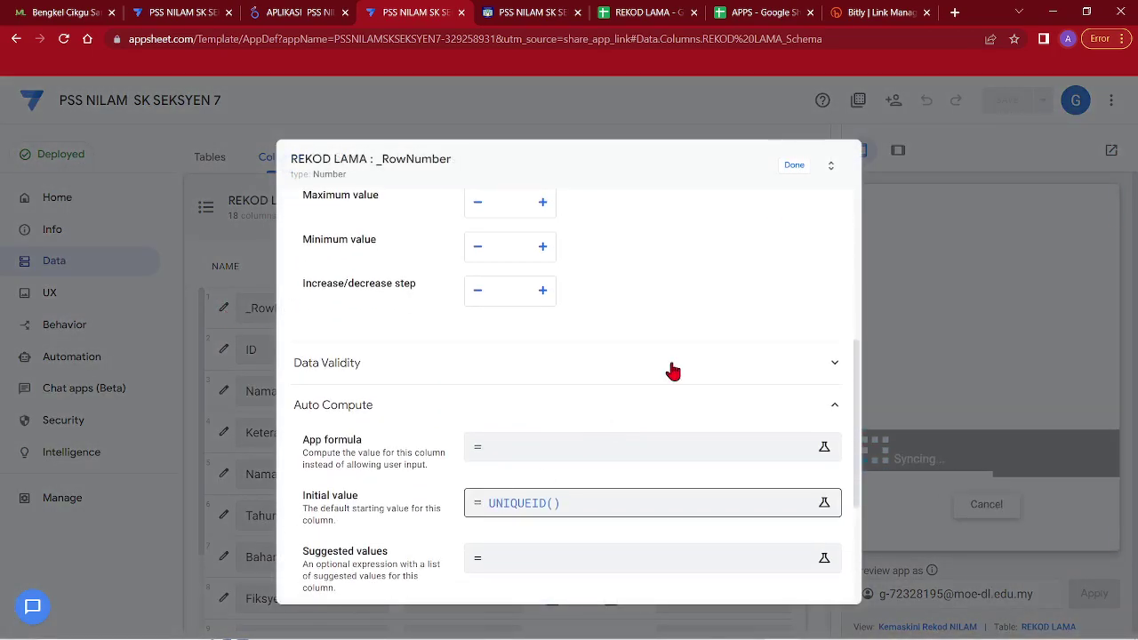
click(793, 165)
click(1084, 420)
click(212, 129)
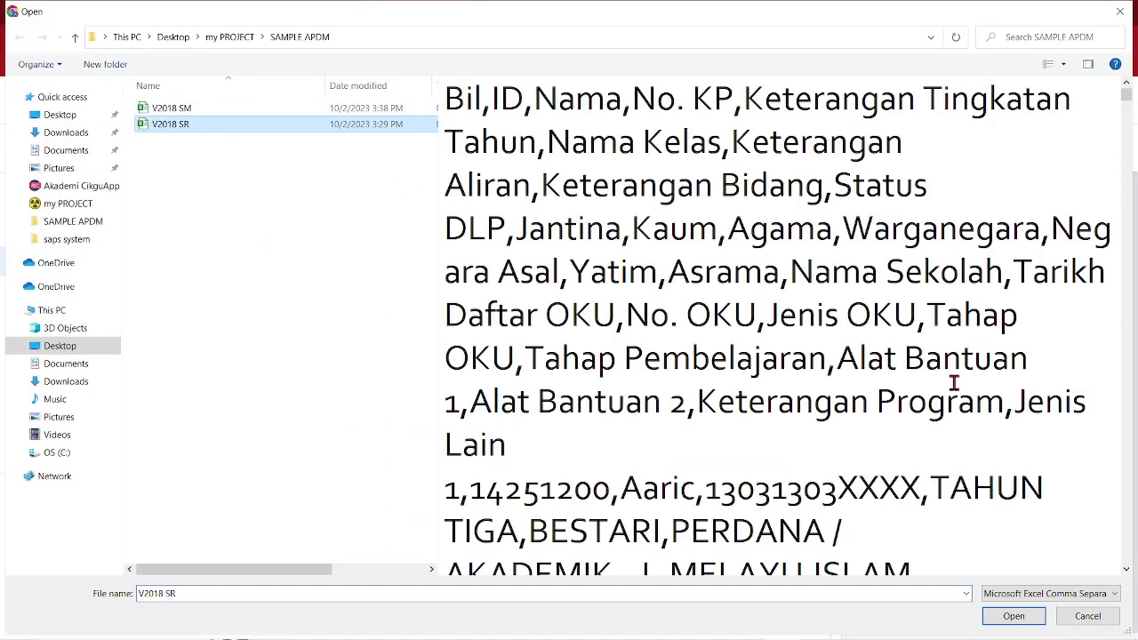
click(1013, 615)
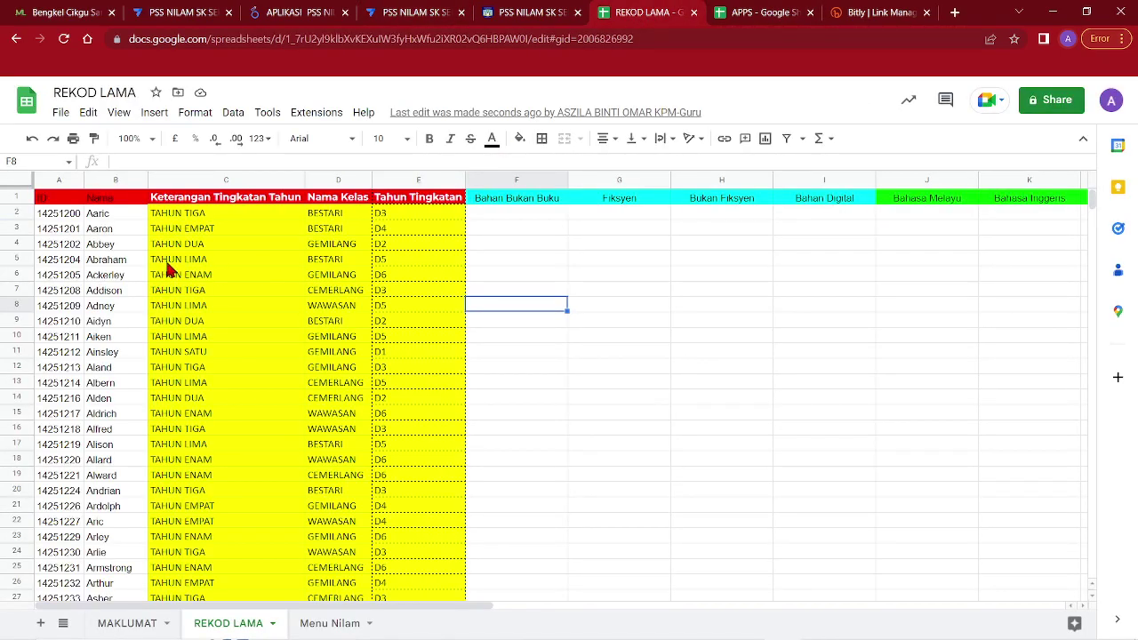
Check the imported names and Tahun Tingkatan values on REKOD LAMA and MAKLUMAT, then dismiss AppSheet's import notice
click(100, 214)
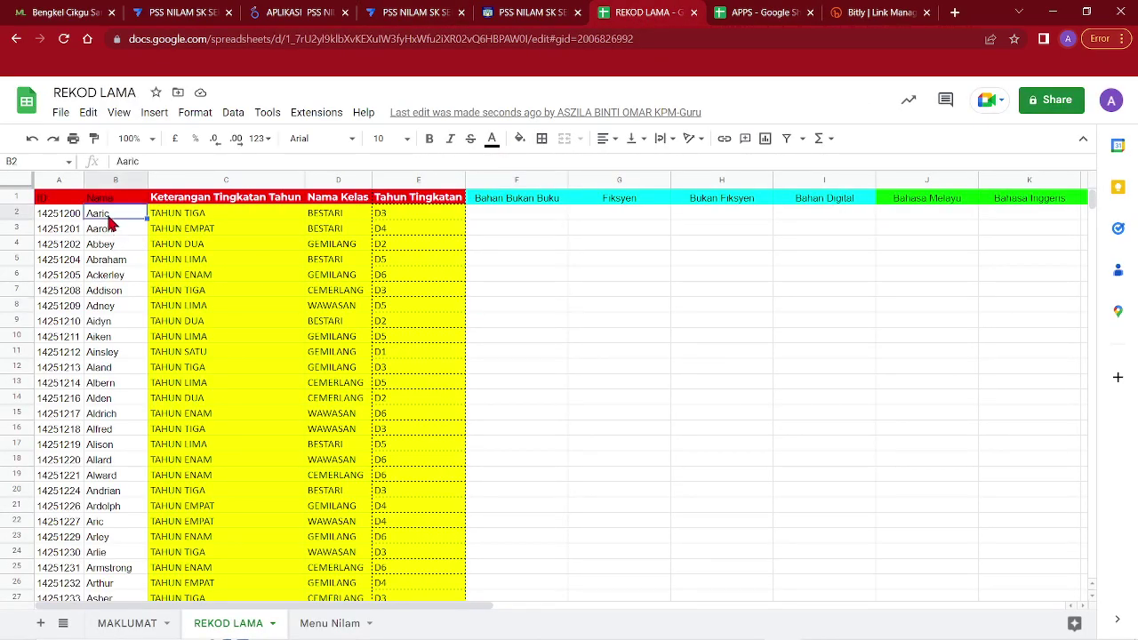
click(127, 623)
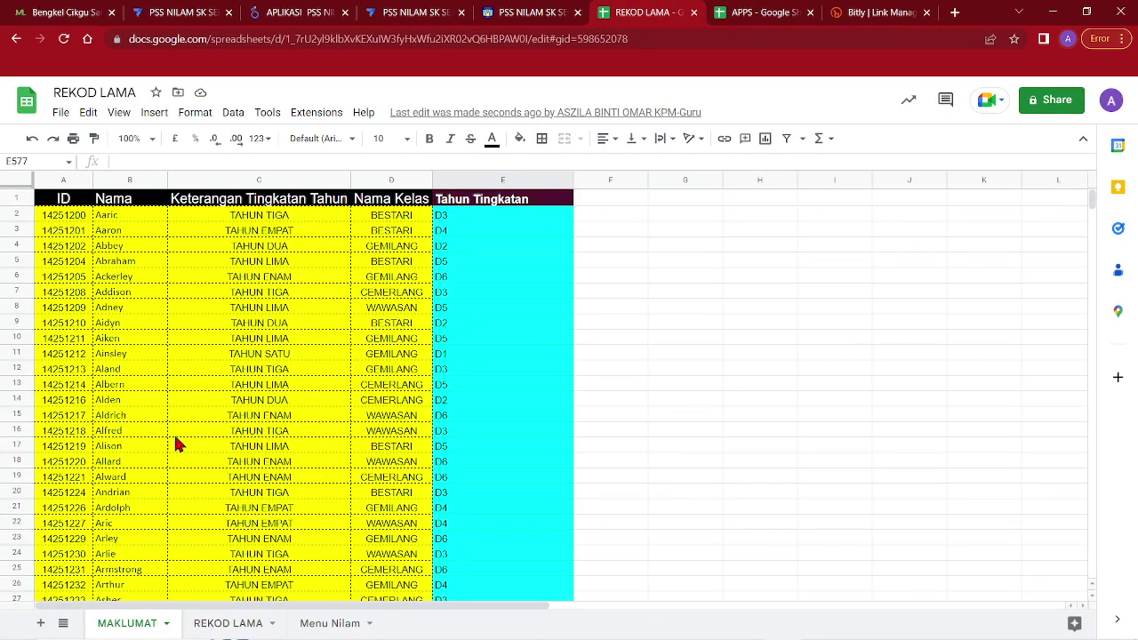
click(131, 217)
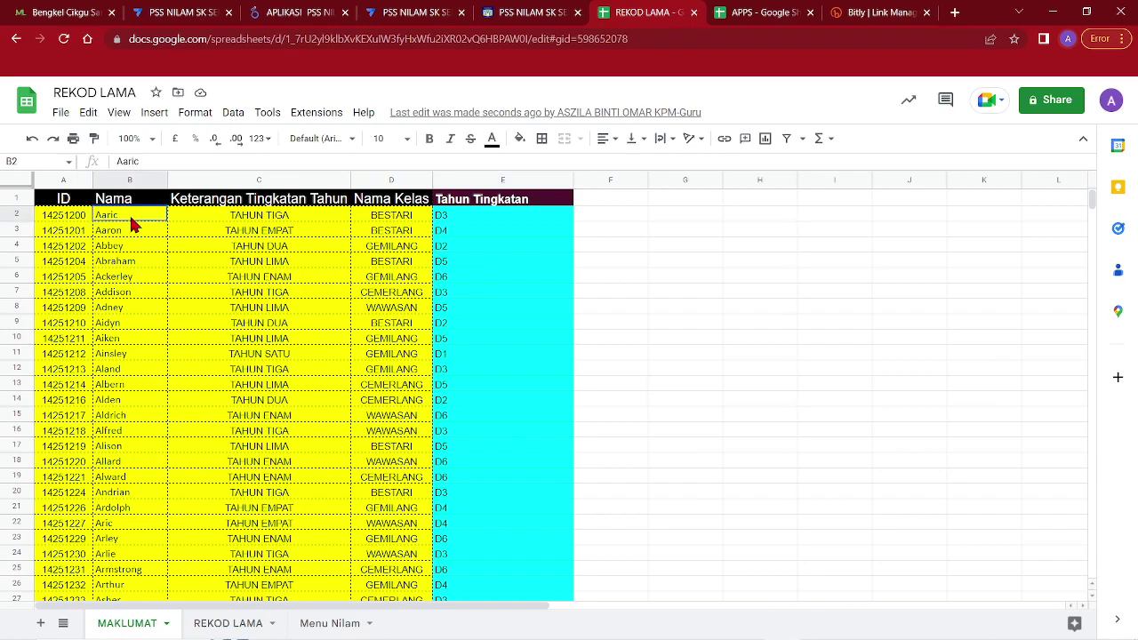
click(478, 246)
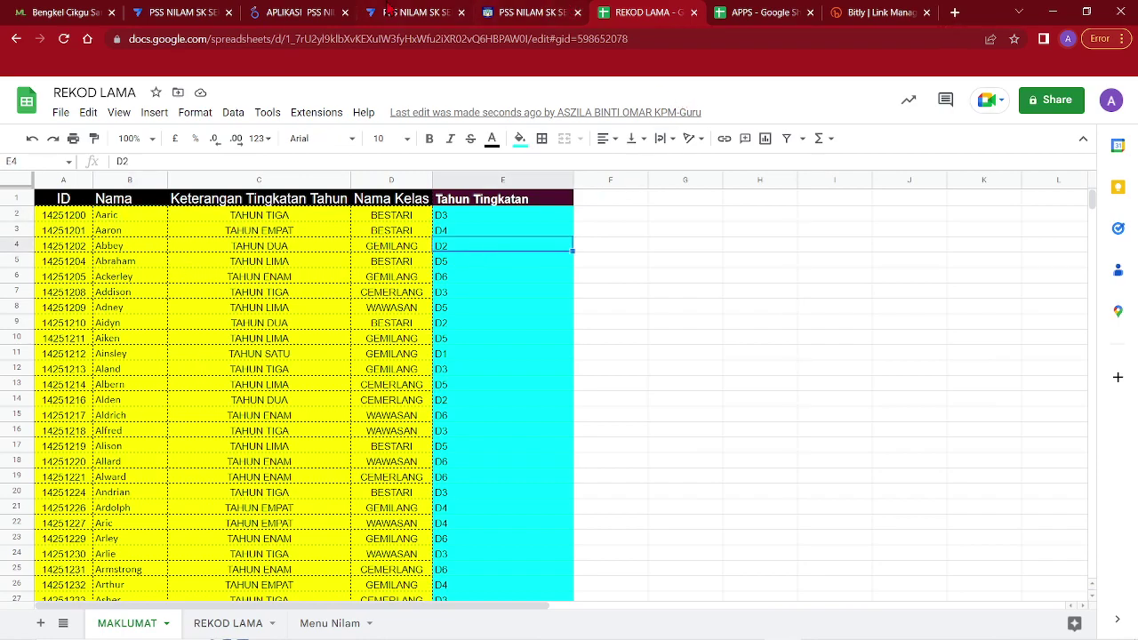
click(389, 11)
click(1075, 384)
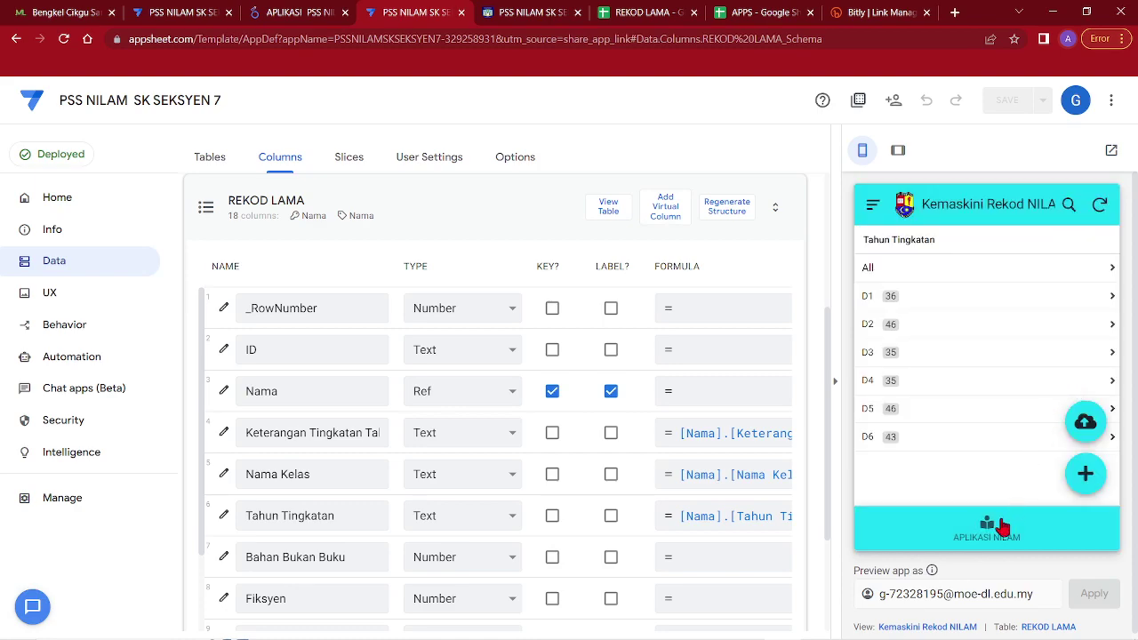
Open the Daftar Bacaan NILAM form from the APLIKASI NILAM menu and pick the first student
click(1002, 527)
click(935, 272)
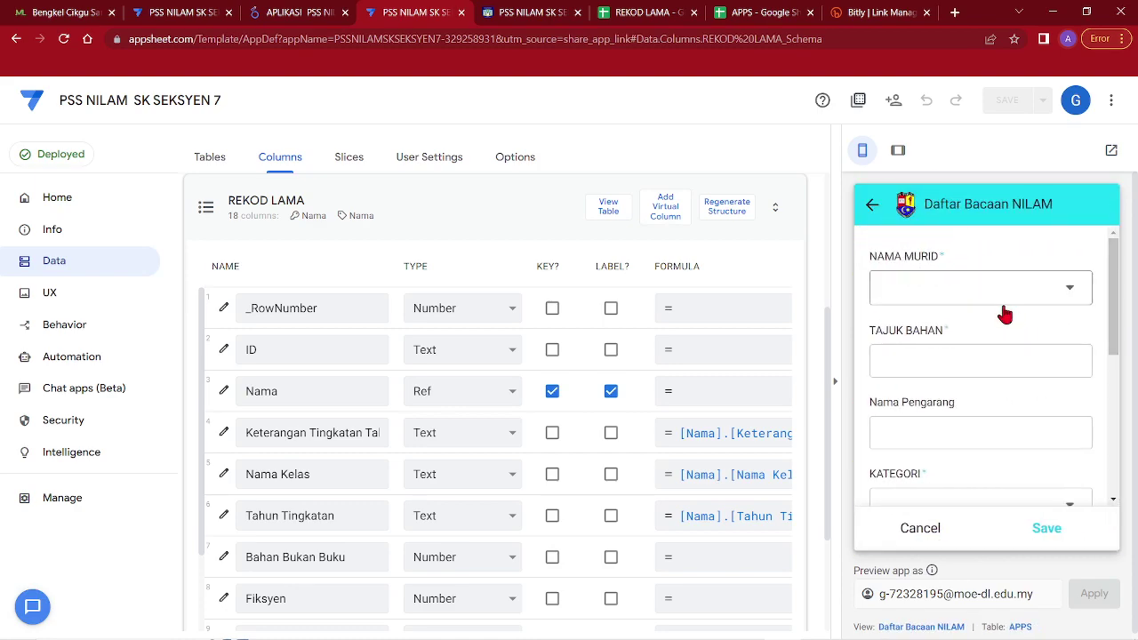
click(1011, 297)
click(946, 322)
Enter placeholder 'XX' title and author, category Fiksyen, language Bahasa Inggeris
scroll(934, 381, down, 3)
click(930, 281)
text(XX)
click(922, 338)
text(XX)
click(922, 427)
click(922, 286)
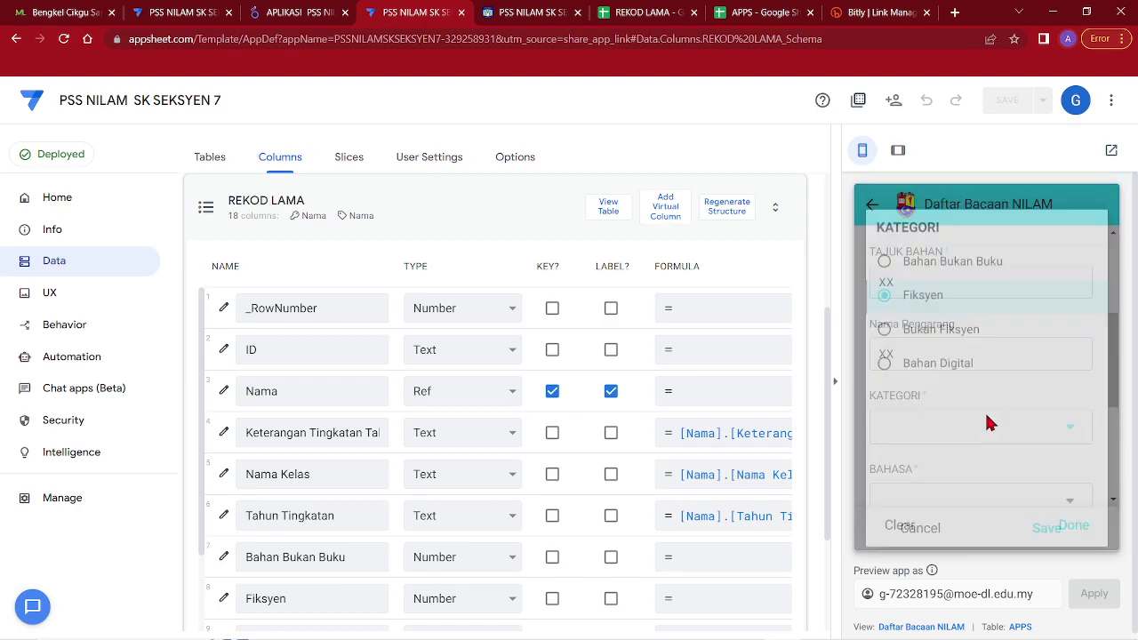
scroll(972, 453, down, 2)
click(972, 431)
click(945, 281)
Set the page count to 1 and tick the Lakonan and Rumusan activities
scroll(958, 385, down, 2)
click(1068, 355)
click(1071, 423)
click(987, 419)
click(929, 285)
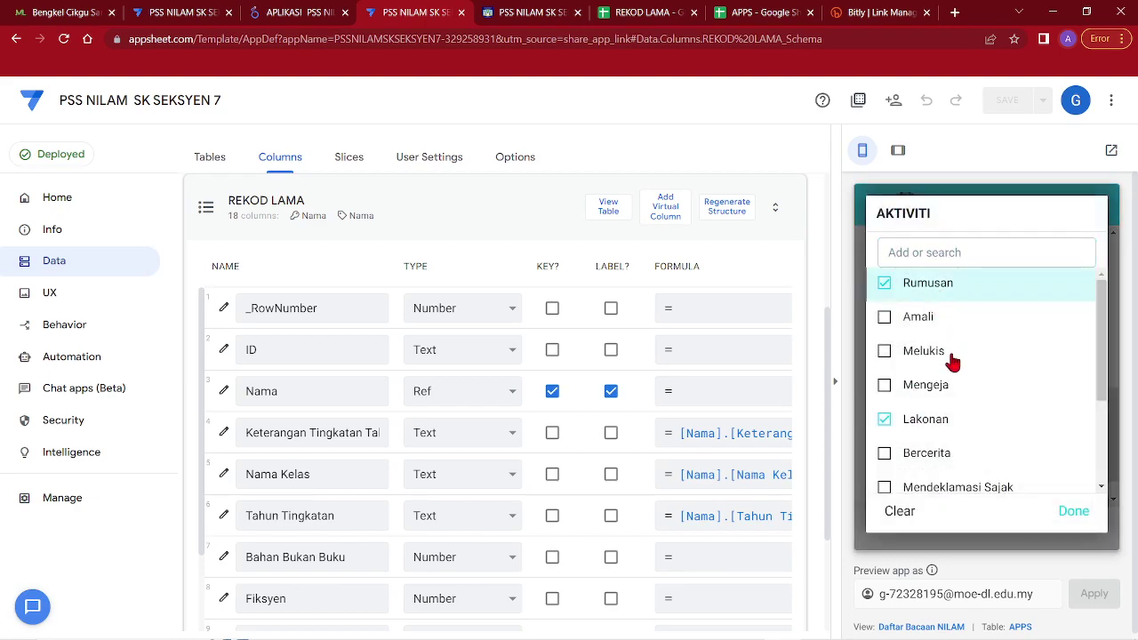
click(1064, 514)
Add the review 'xxx', save the reading entry, and return to the main menu
scroll(985, 364, down, 1)
click(972, 475)
text(xxx)
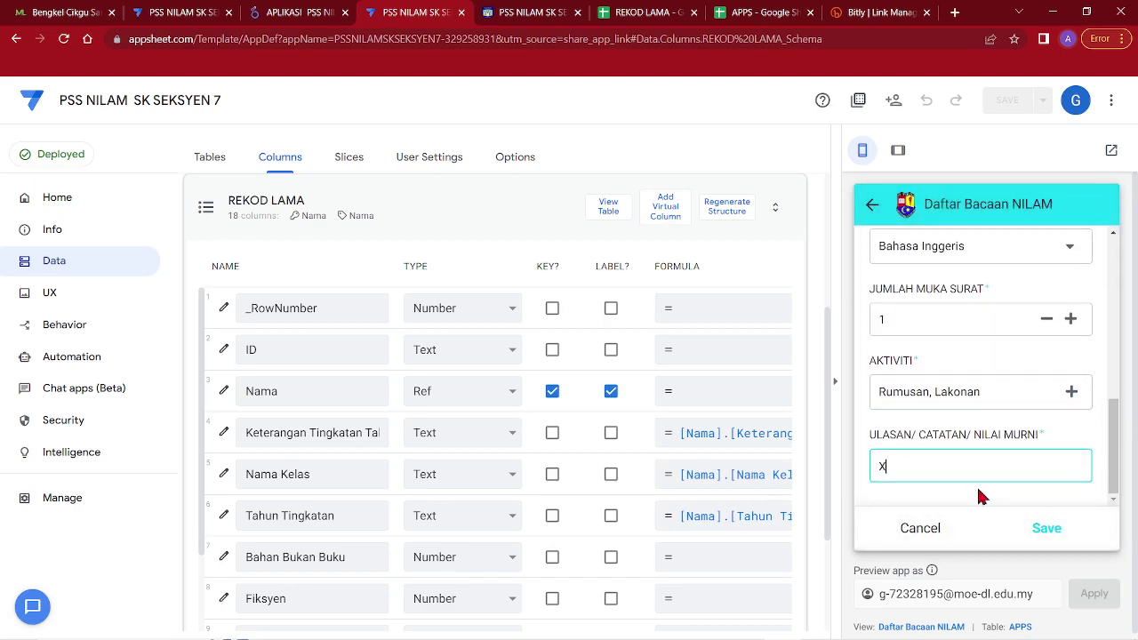
click(1044, 530)
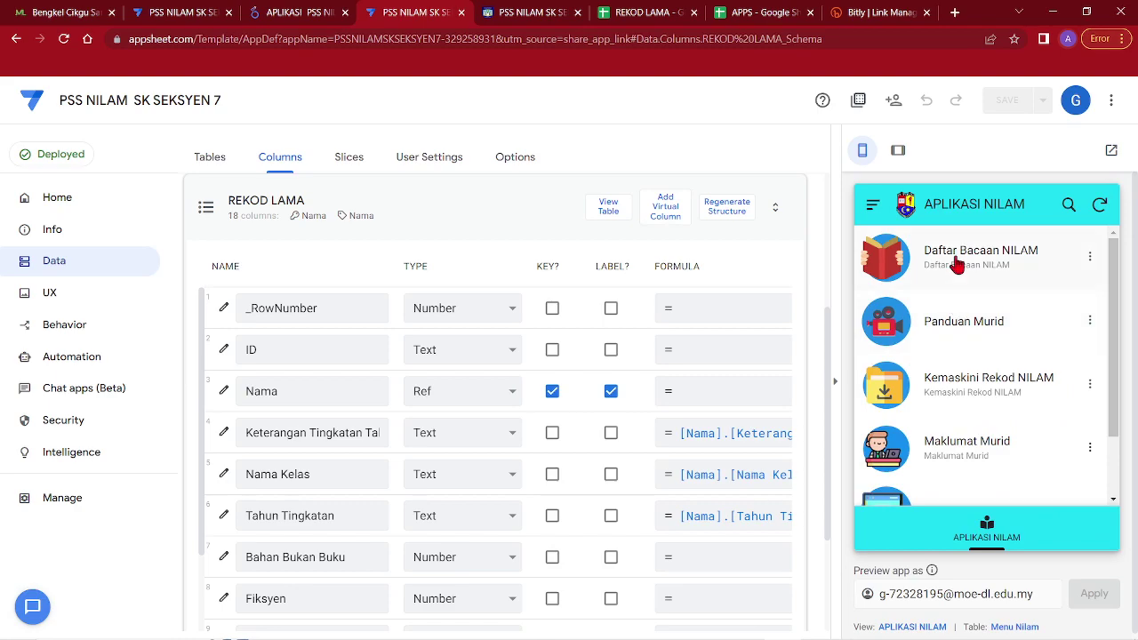
click(956, 261)
click(872, 205)
scroll(959, 324, down, 1)
In Kemaskini Rekod NILAM, find the D3 BESTARI student's record and start editing it
click(945, 308)
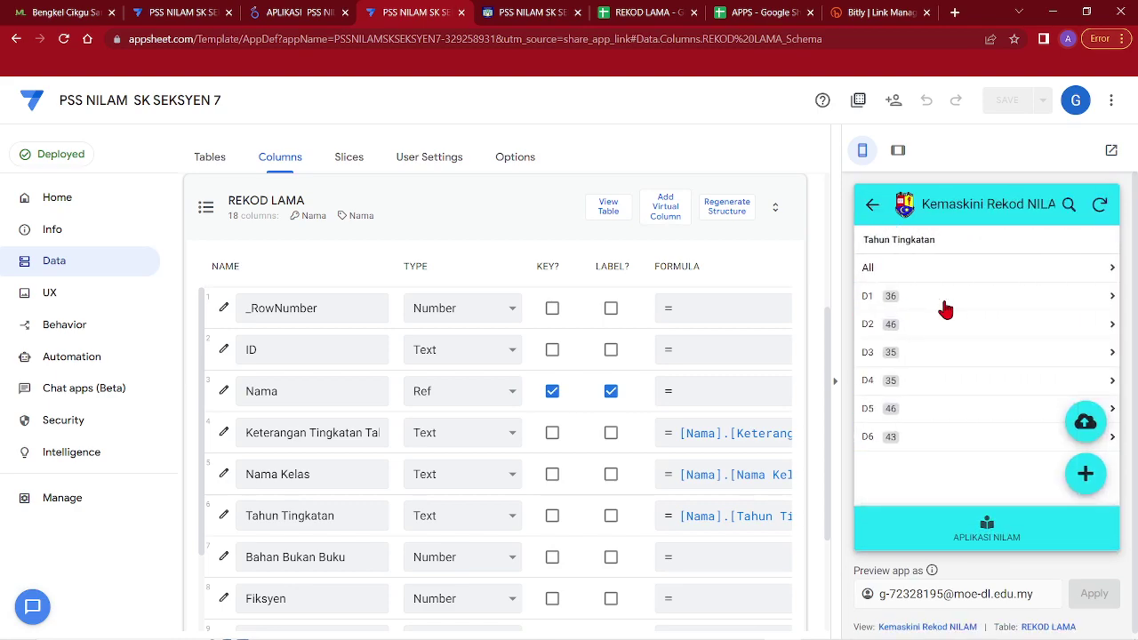
click(1069, 204)
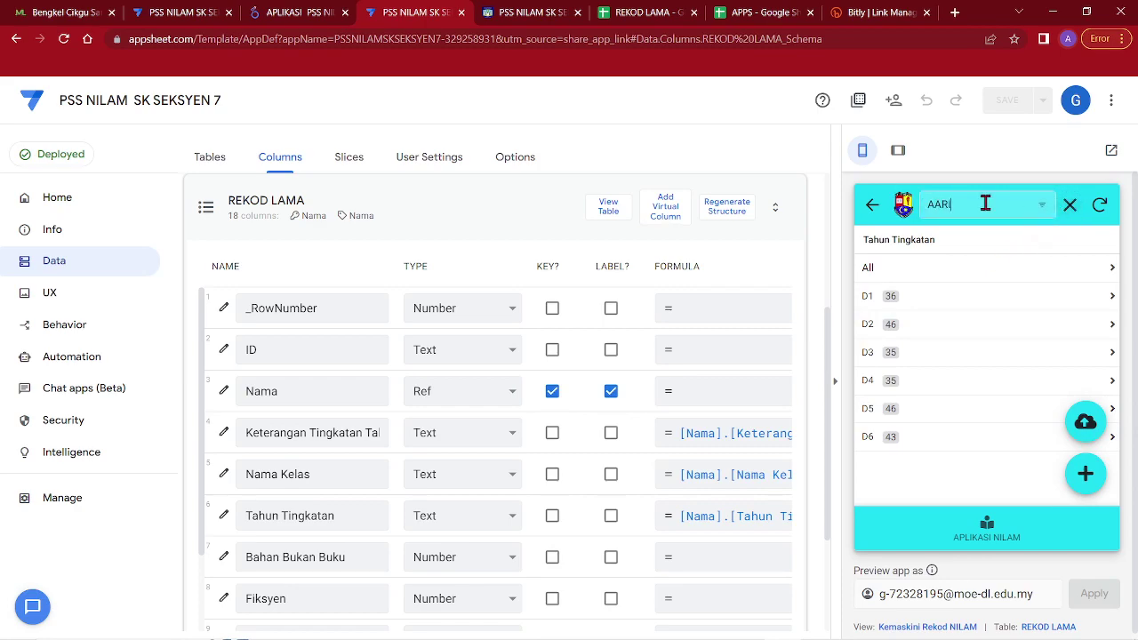
click(928, 267)
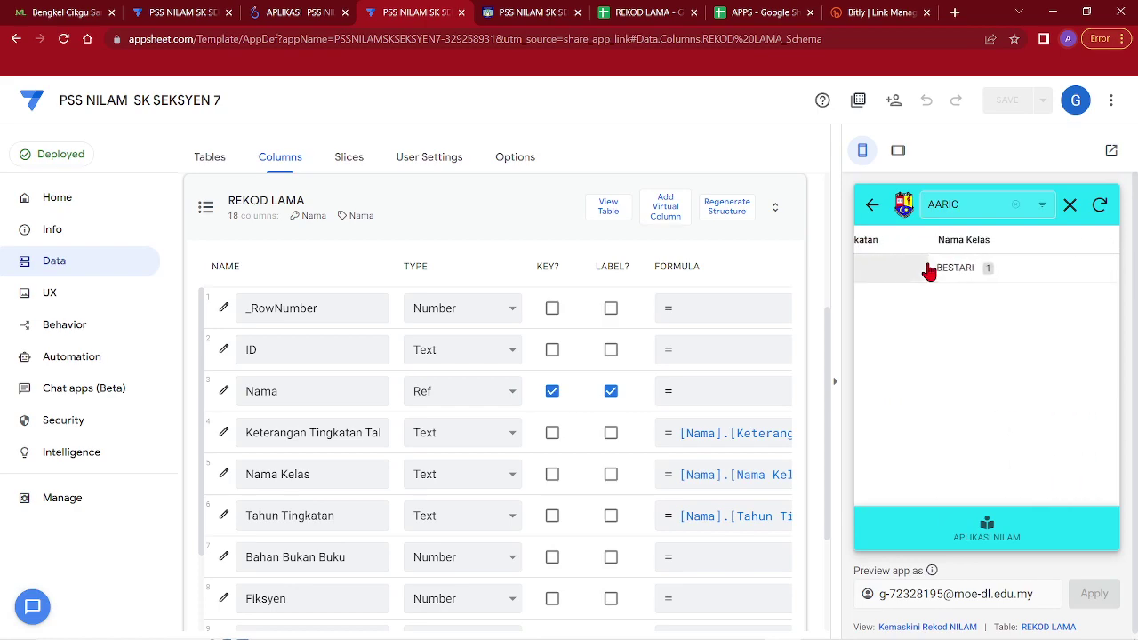
click(943, 270)
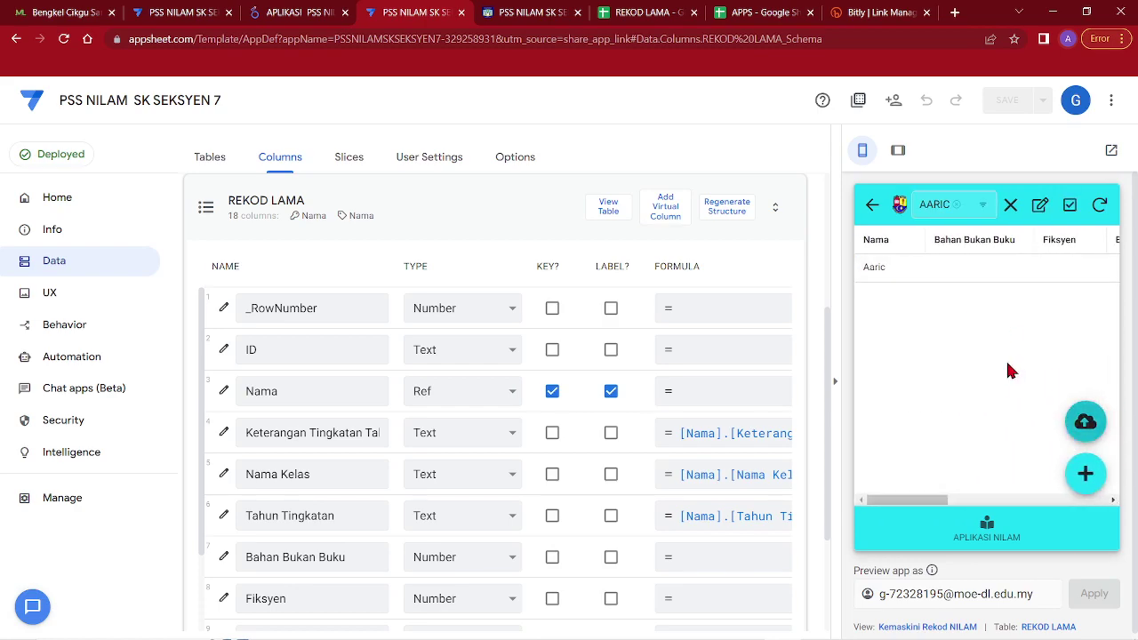
click(997, 283)
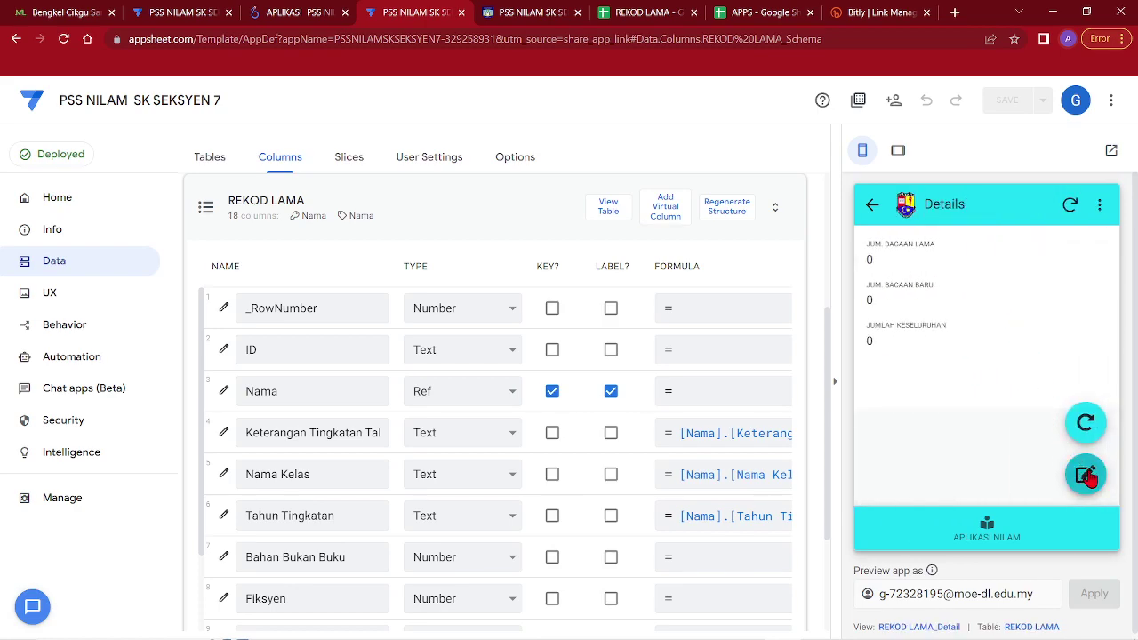
click(1086, 473)
Replace Bahan Bukan Buku's 10 with 1 and set Fiksyen and Bukan Fiksyen to 1
scroll(960, 367, down, 4)
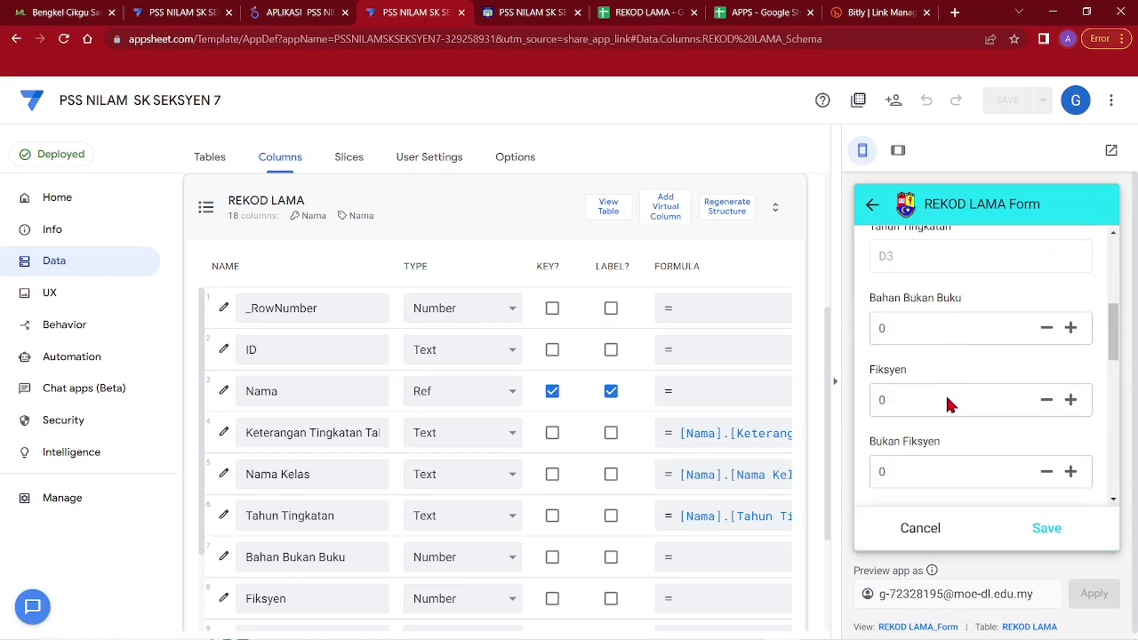
click(918, 281)
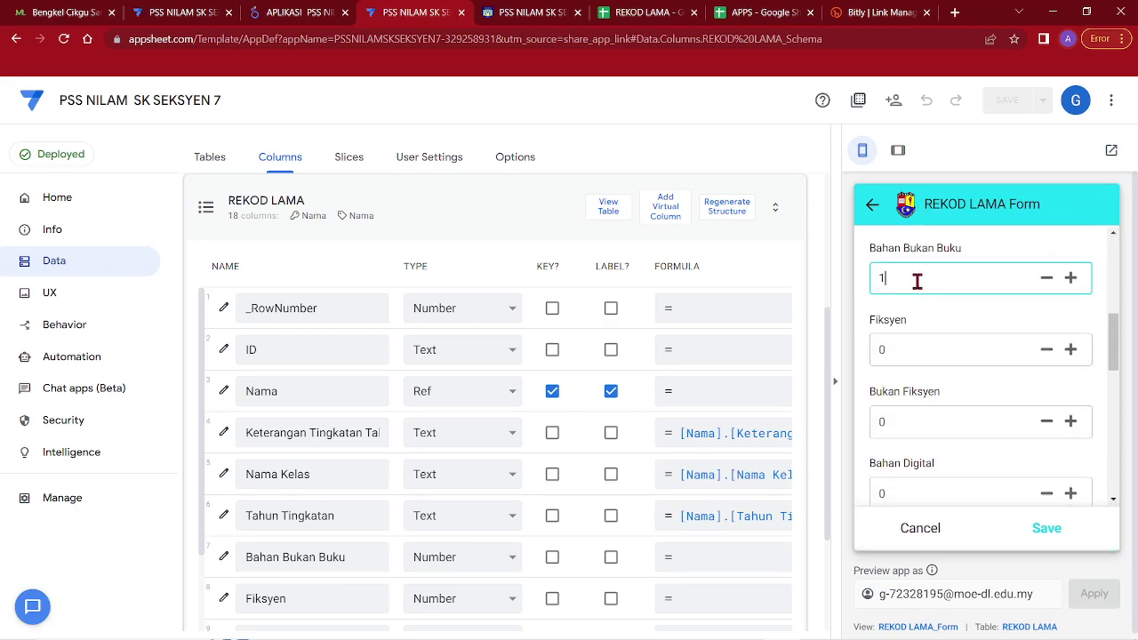
click(915, 345)
click(909, 281)
drag(909, 280, 877, 280)
text(1)
click(901, 347)
text(1)
click(907, 421)
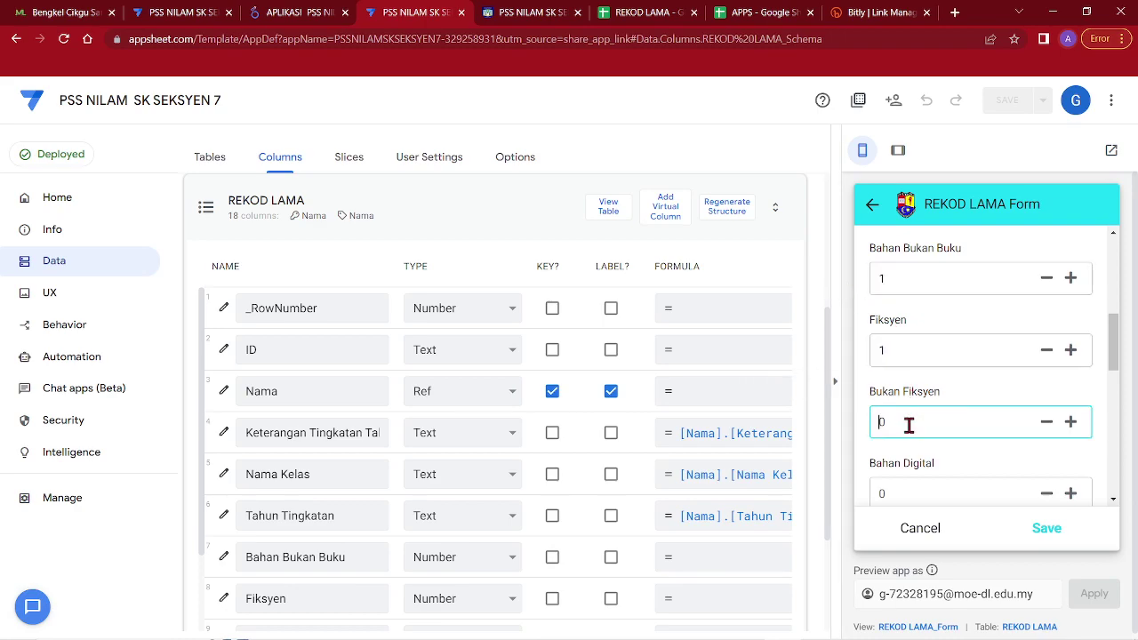
text(1)
scroll(925, 388, down, 1)
scroll(924, 388, down, 1)
Set Bahan Digital 1, Bahasa Melayu 2, Bahasa Inggeris 1, Lain-lain Bahasa 1, and save the record
click(915, 348)
text(1)
click(913, 415)
text(2)
scroll(906, 418, down, 1)
click(898, 414)
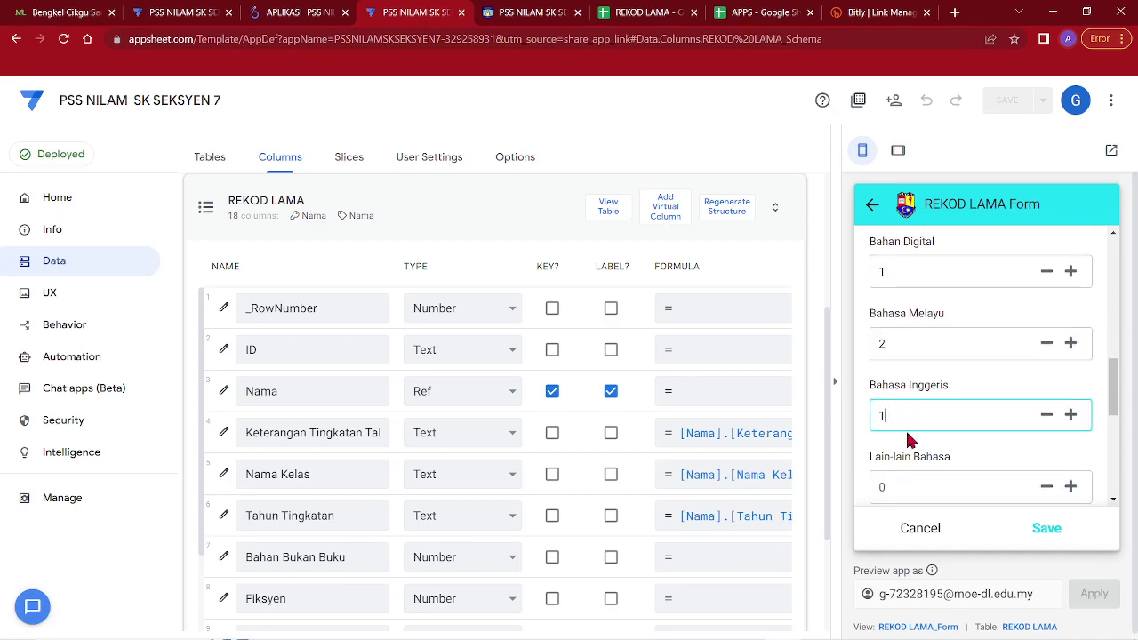
text(1)
scroll(908, 384, down, 2)
click(913, 341)
text(1)
click(949, 407)
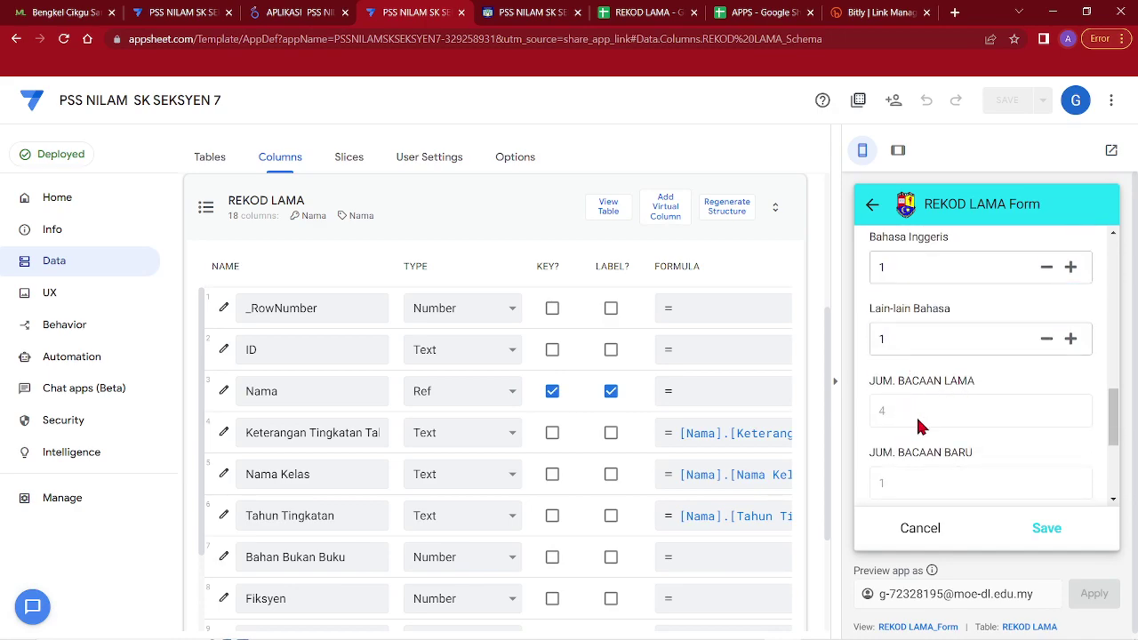
click(1045, 529)
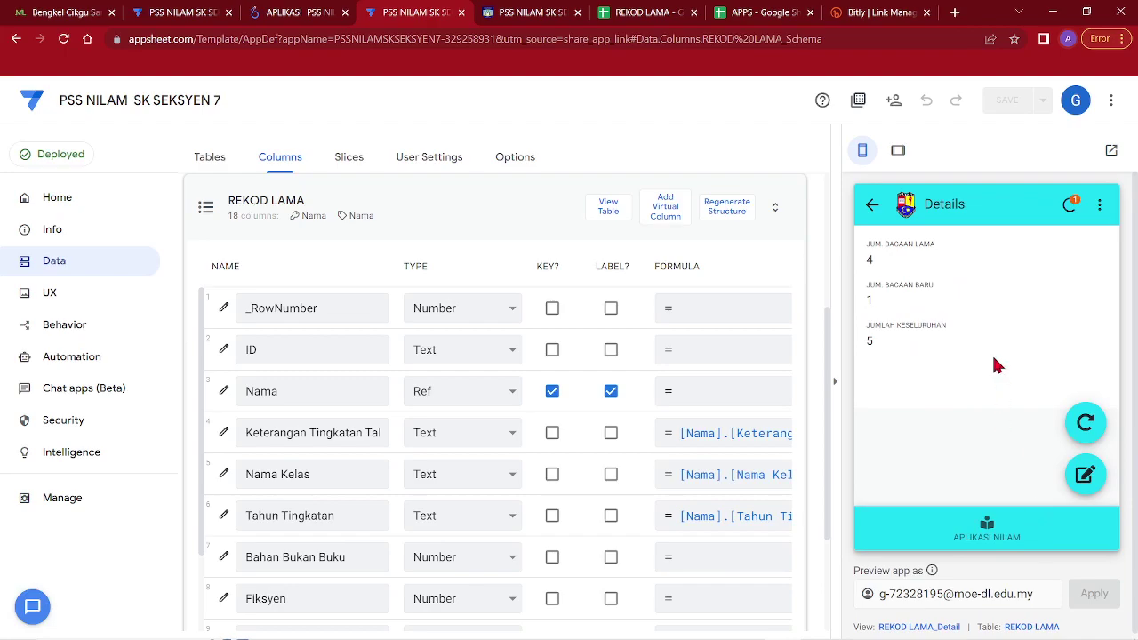
click(650, 13)
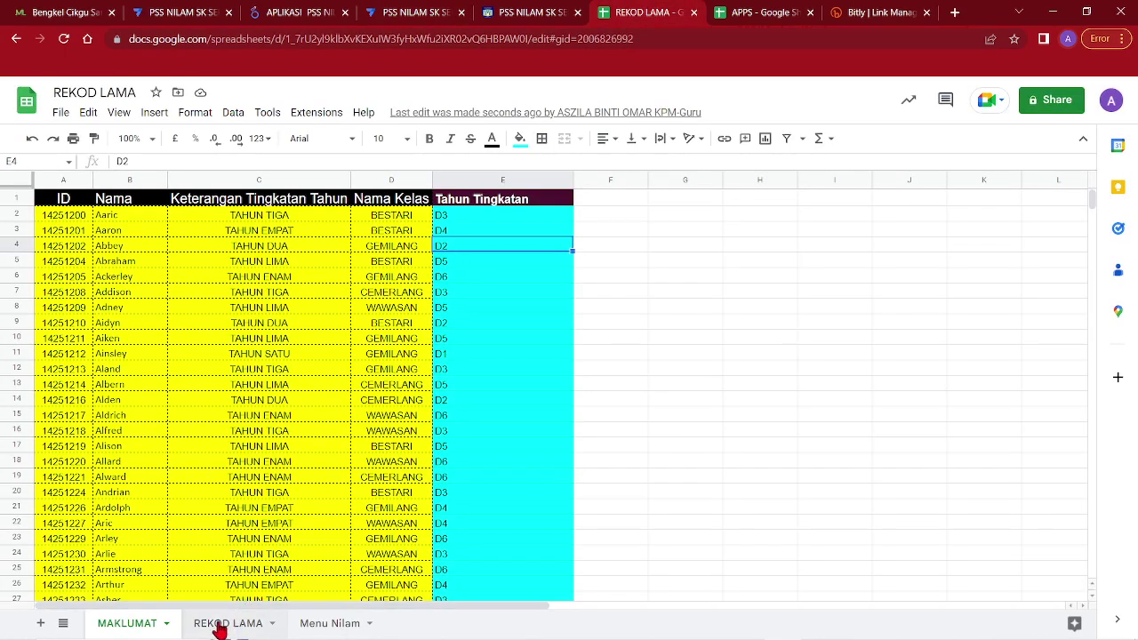
Check REKOD LAMA row 2 for the saved counts and 4, 1, 5 totals, then go to Looker Studio
click(222, 623)
click(519, 215)
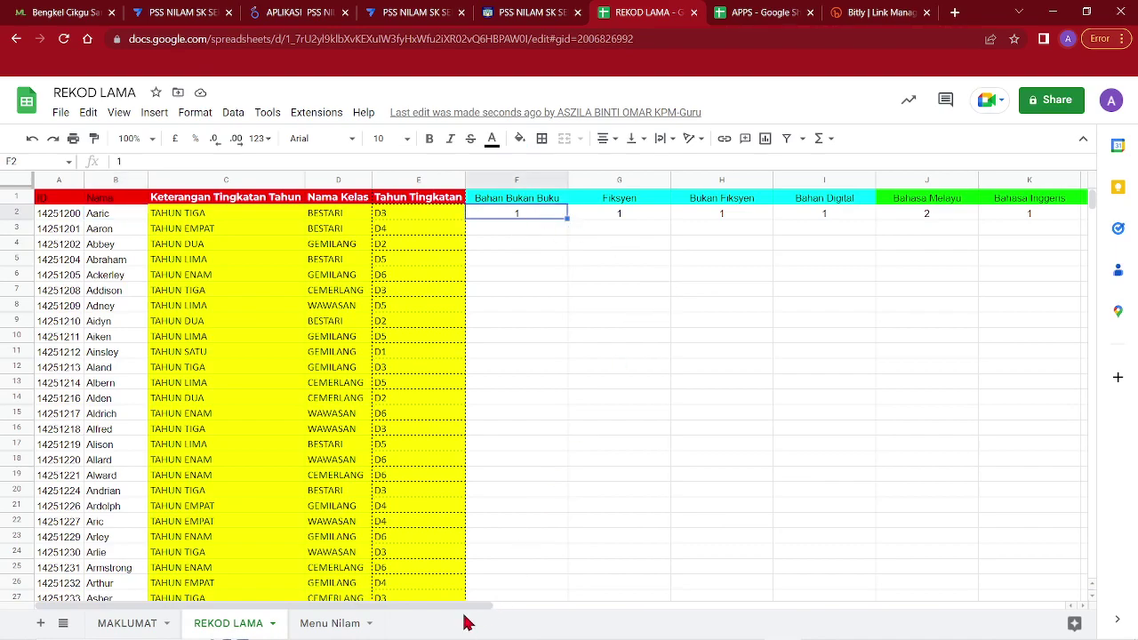
drag(477, 608, 869, 608)
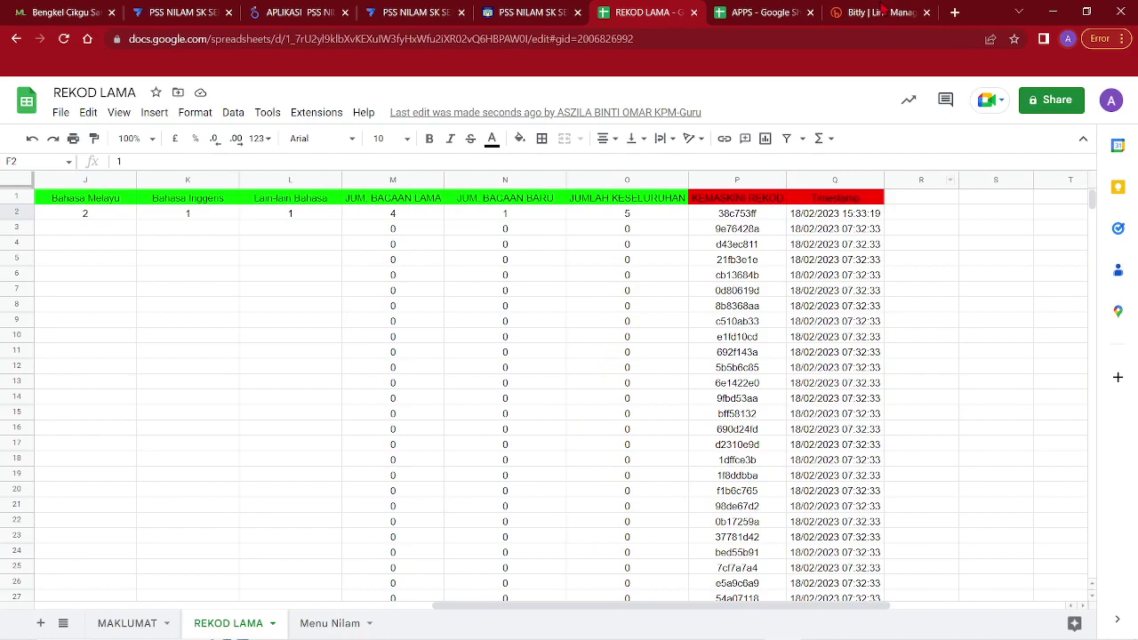
click(327, 11)
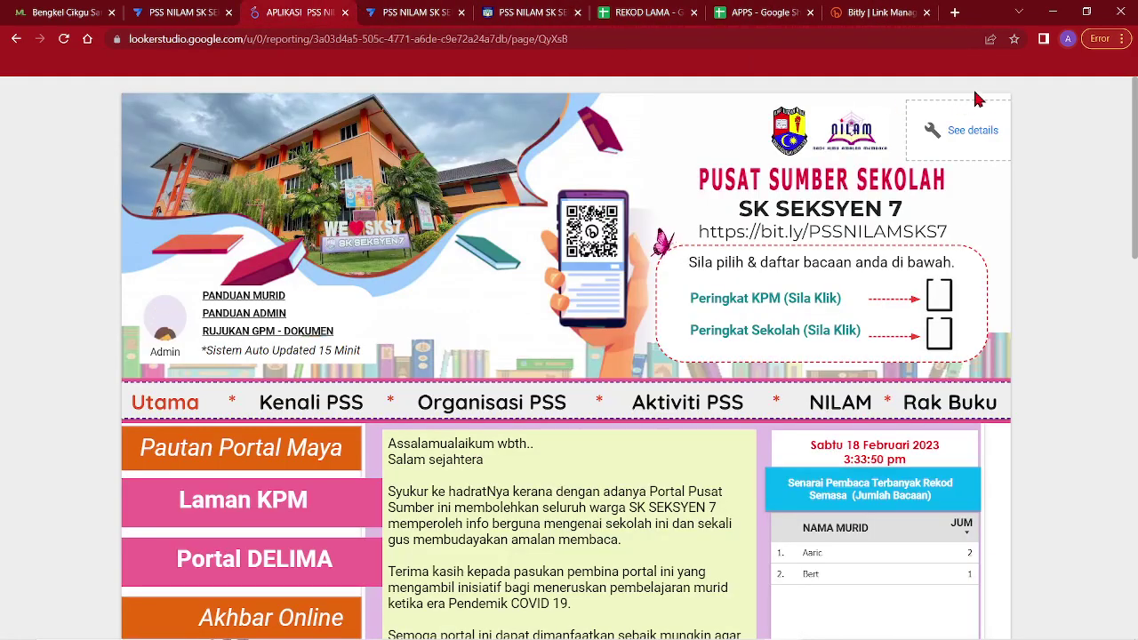
Refresh the report data and sort Rekod Pembaca Terbanyak by Keseluruhan so the 5-reading pupil leads
click(1027, 100)
click(1052, 142)
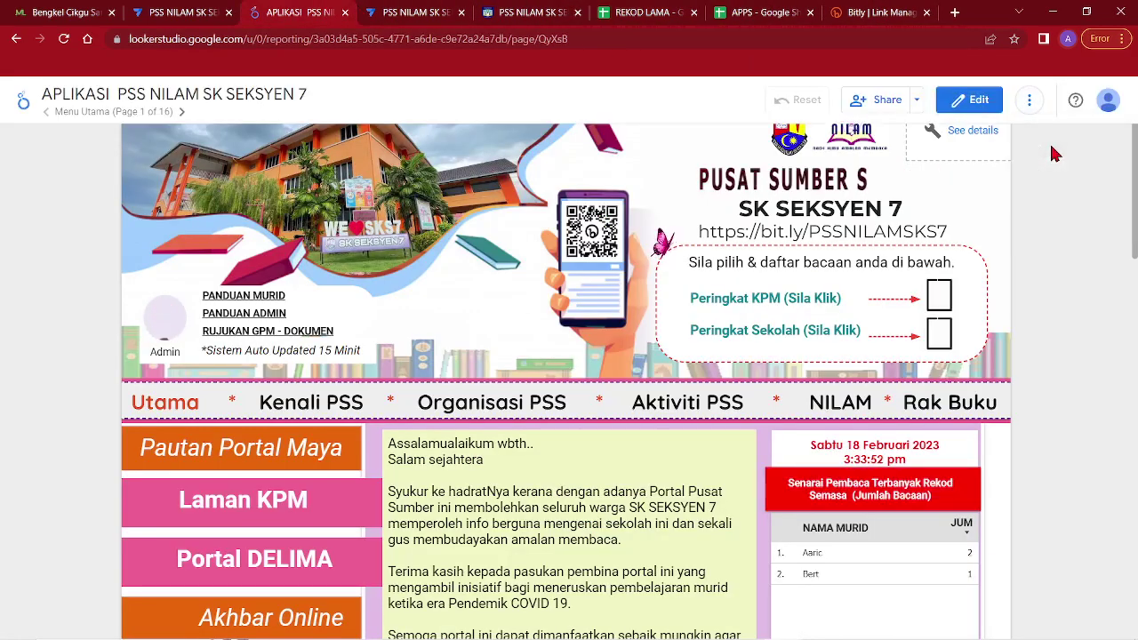
scroll(1031, 258, down, 3)
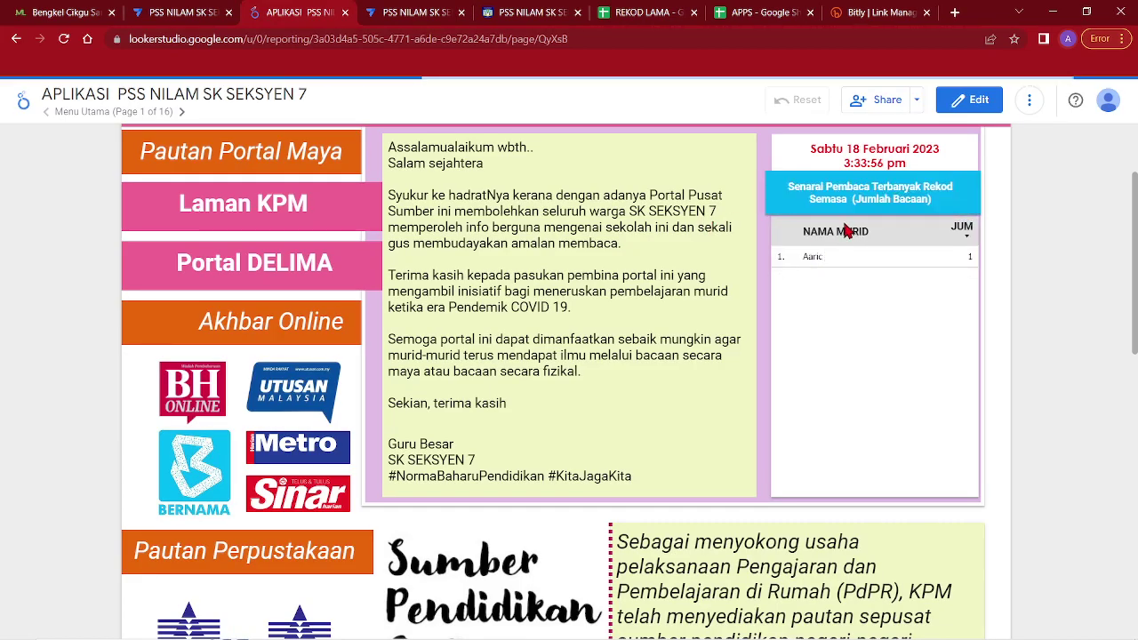
scroll(902, 304, down, 4)
scroll(900, 304, down, 3)
scroll(689, 288, down, 1)
scroll(648, 302, up, 1)
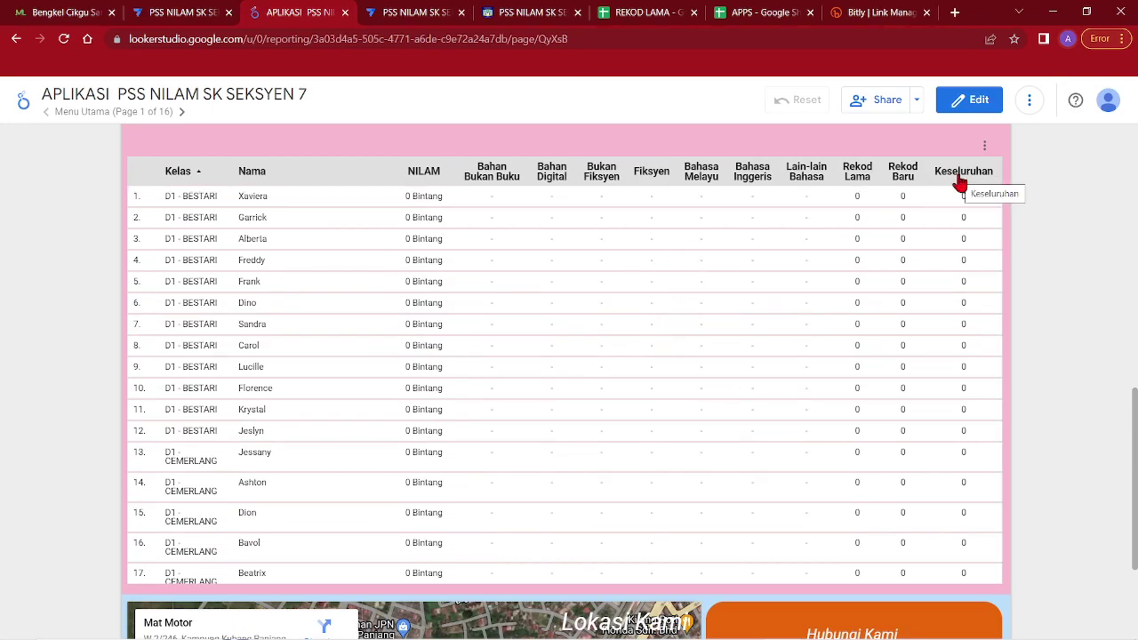
click(958, 178)
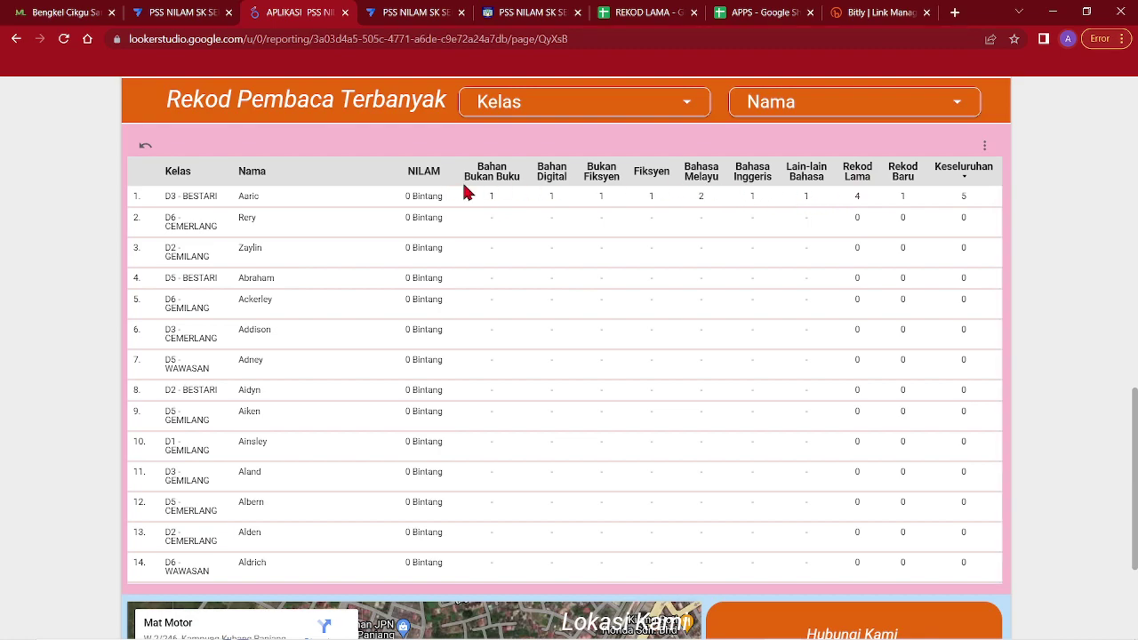
click(400, 11)
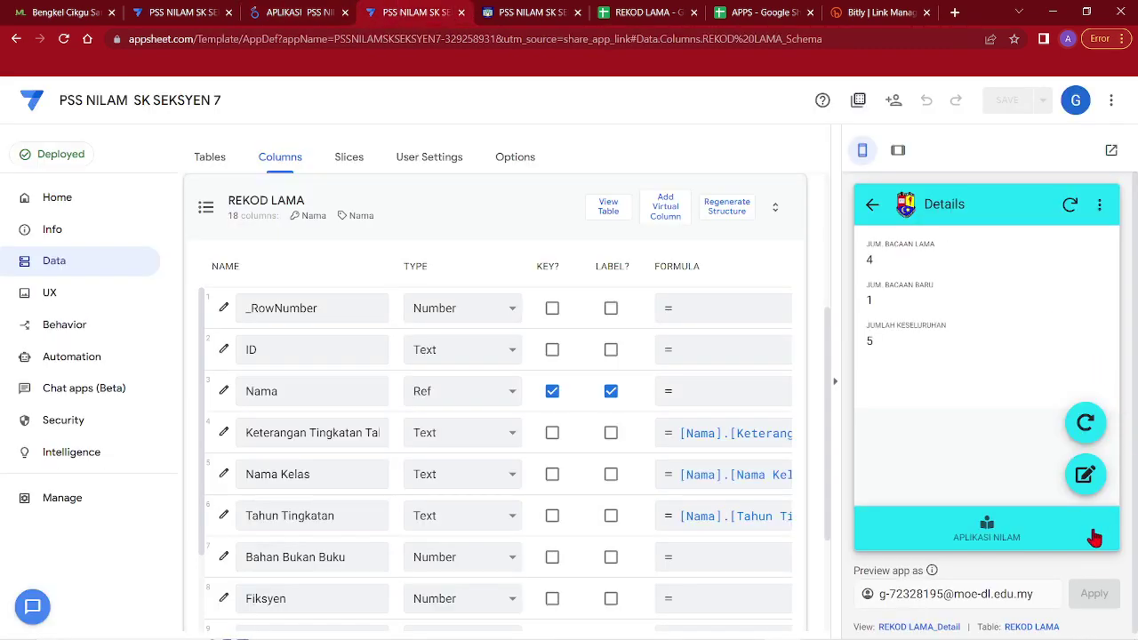
In the preview, open Kemaskini Rekod NILAM > D1 > BESTARI and start the class bulk edit
click(1006, 528)
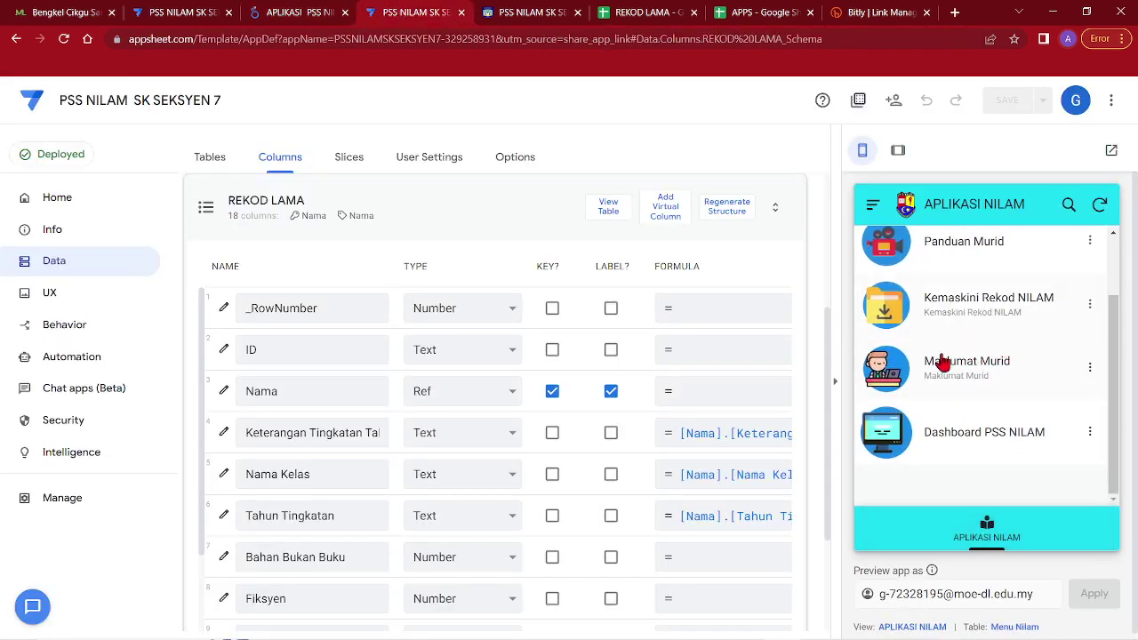
click(967, 316)
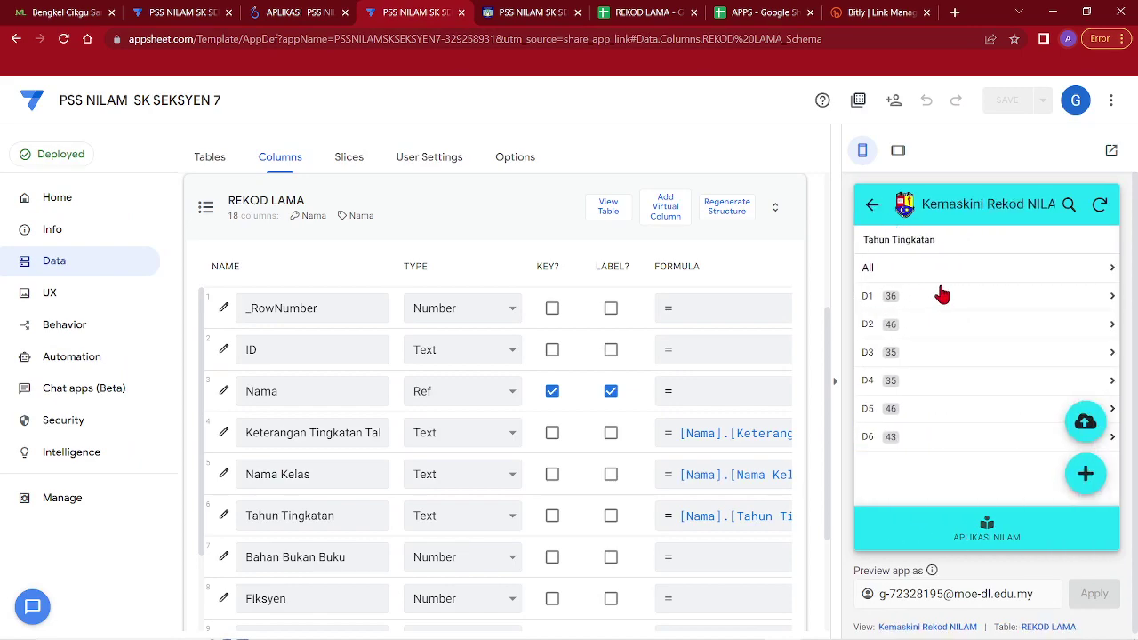
click(913, 302)
click(1000, 306)
click(1040, 211)
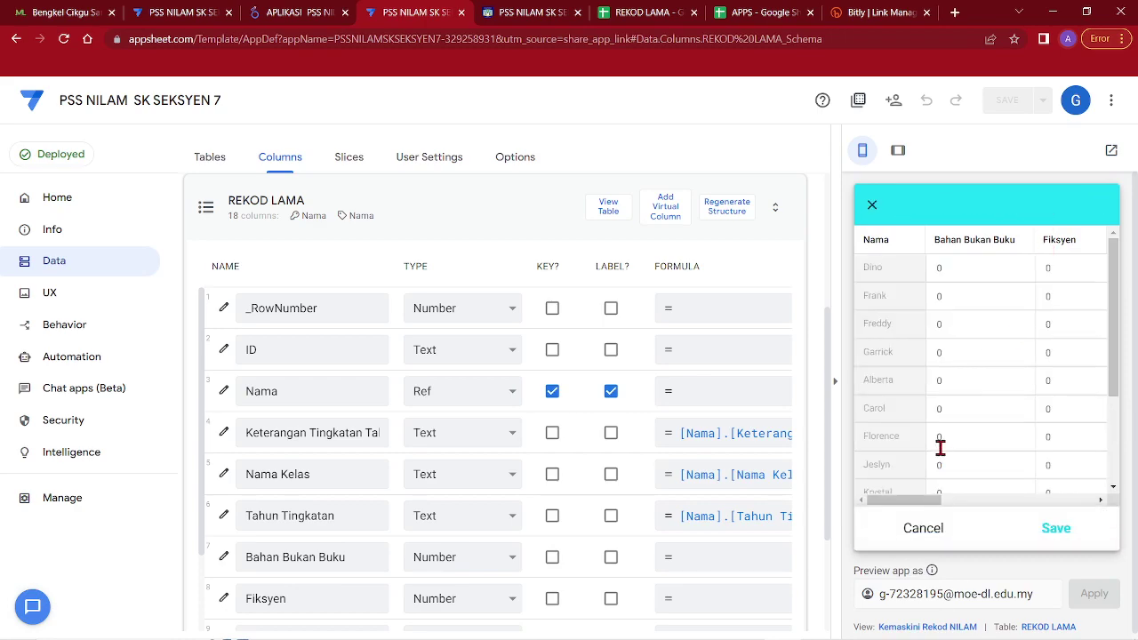
drag(928, 506, 1013, 507)
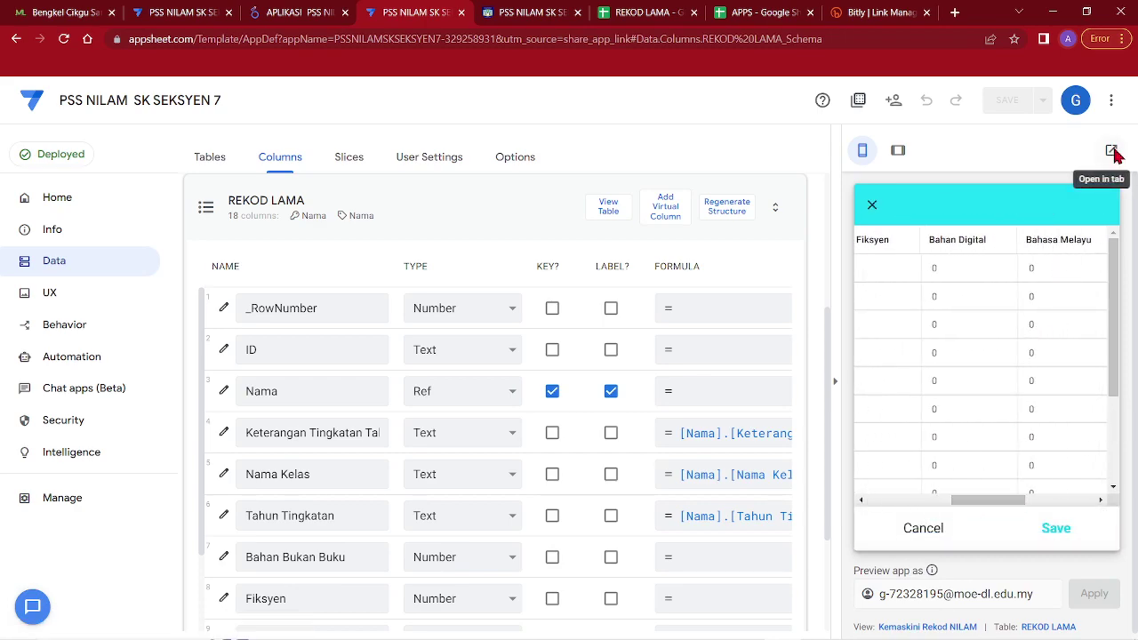
Open the app in its own tab and reach the D1 BESTARI bulk-edit table there
click(1111, 151)
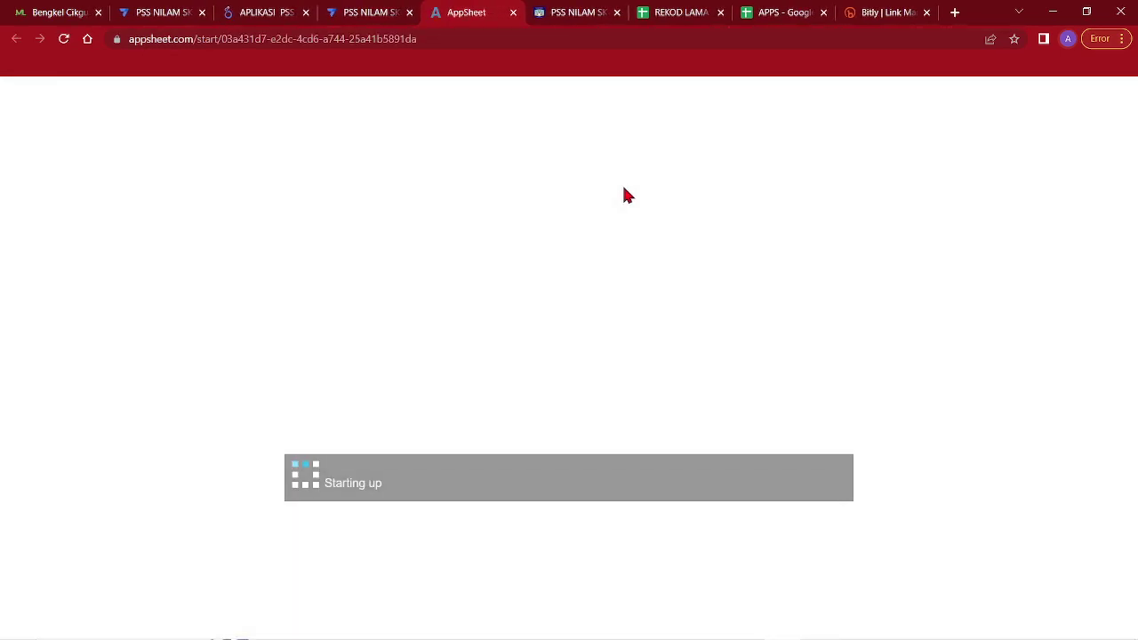
click(445, 619)
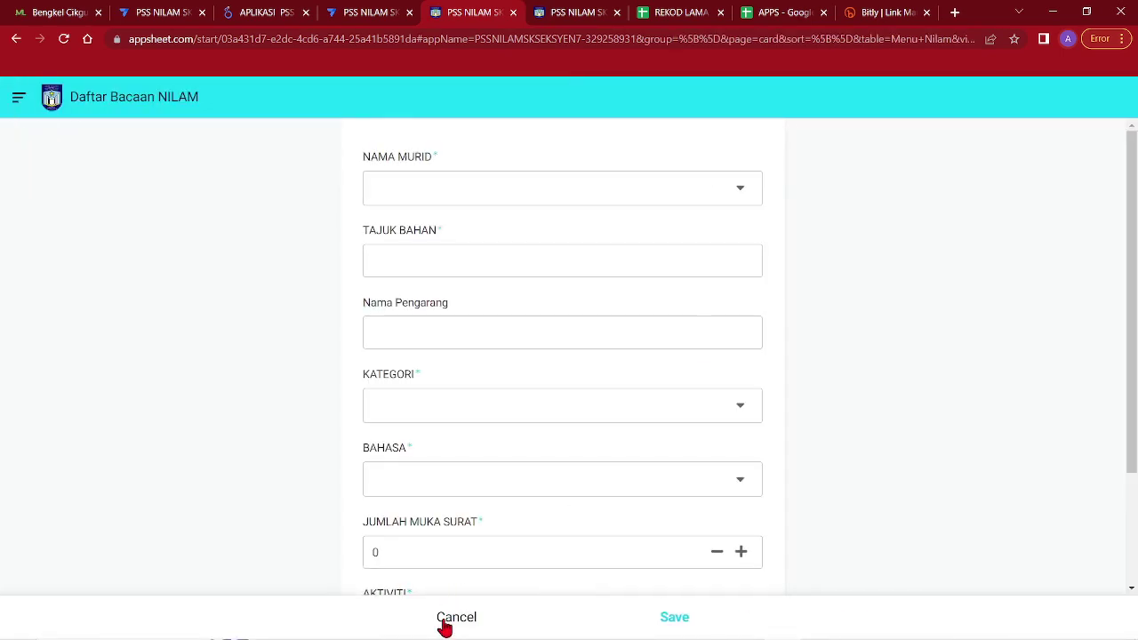
click(741, 168)
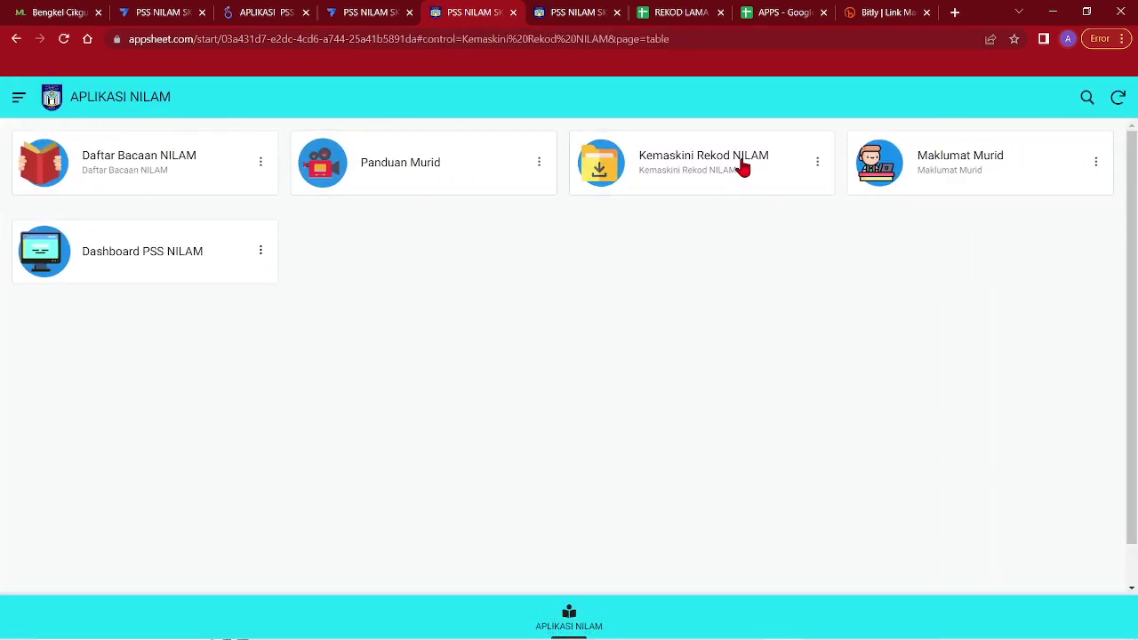
click(142, 186)
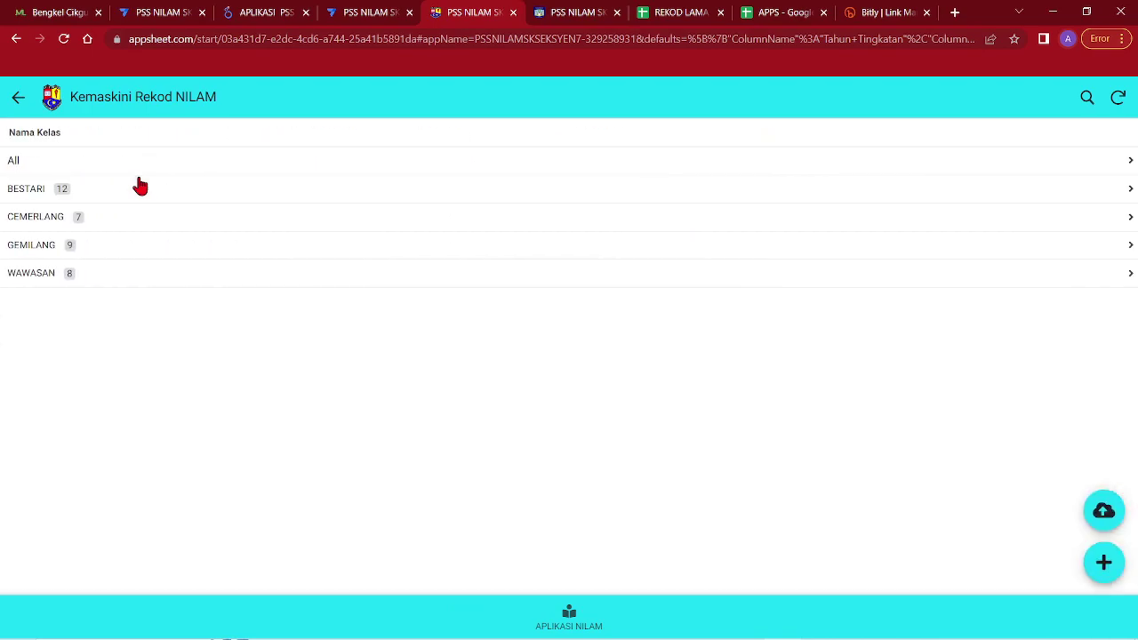
click(113, 191)
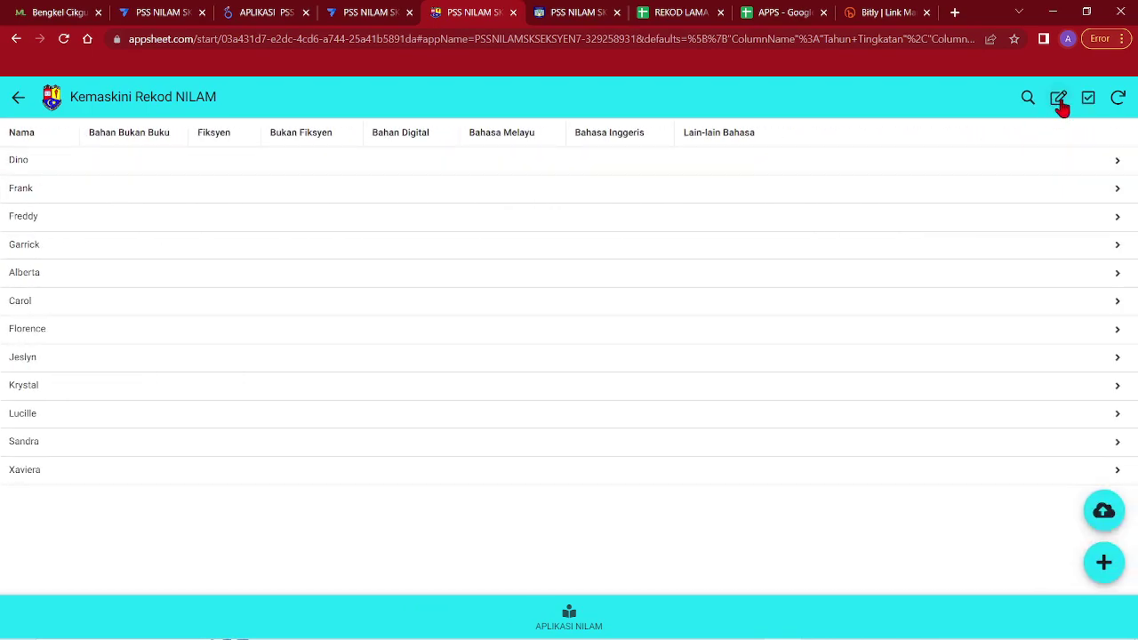
click(1057, 100)
Confirm the Bahan Bukan Buku counts down the list are all 0 and save the unchanged table
click(144, 169)
click(141, 216)
click(141, 276)
click(119, 358)
click(115, 442)
click(129, 473)
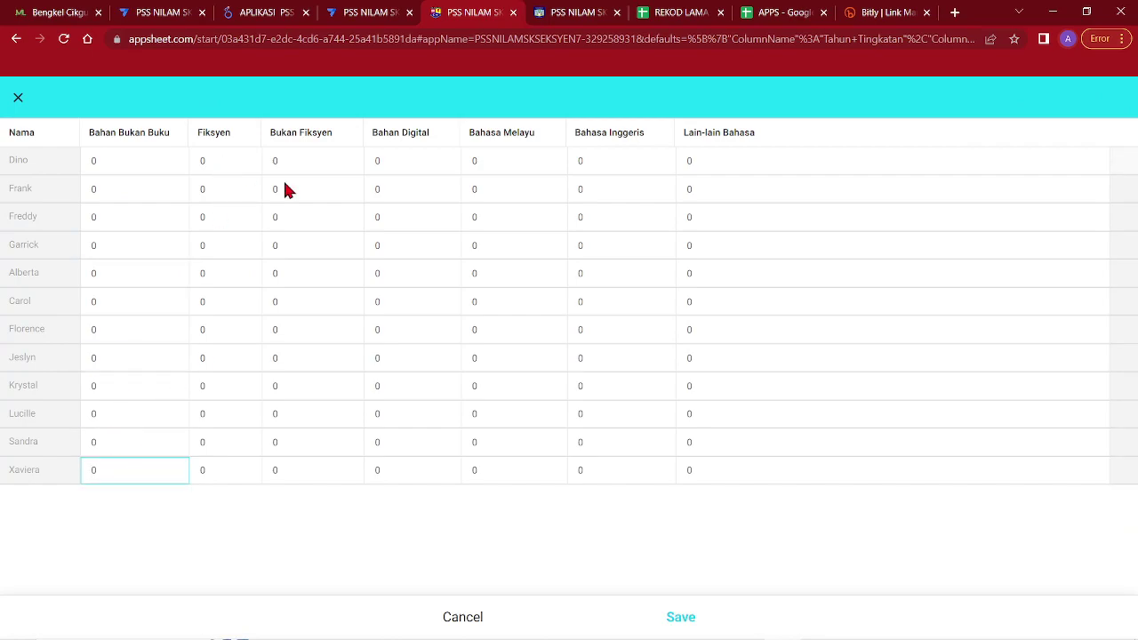
click(681, 617)
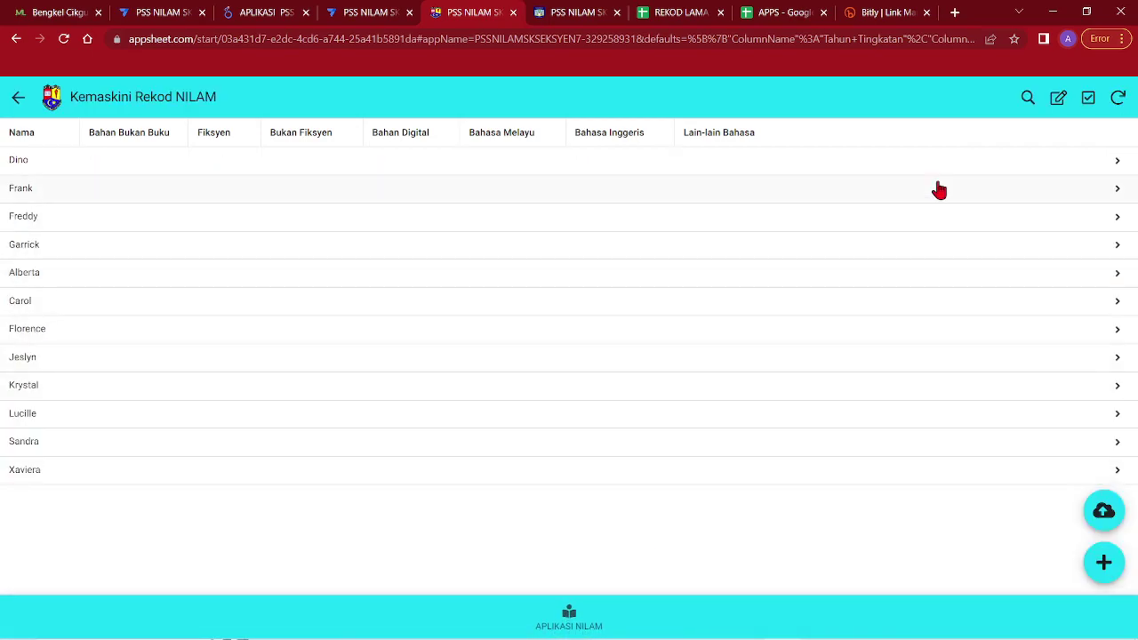
Recheck every student's book and language counts at 0, save, and return to the menu and editor
click(1058, 100)
click(155, 167)
click(336, 164)
click(510, 163)
click(742, 164)
click(118, 200)
click(392, 195)
click(619, 223)
click(677, 336)
click(681, 618)
click(570, 618)
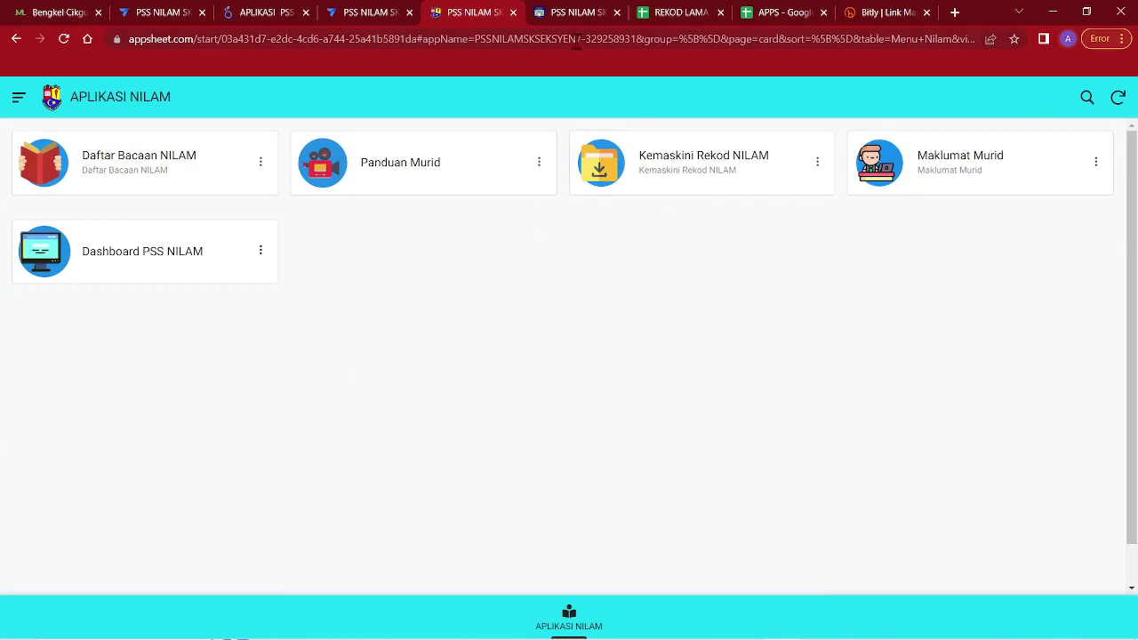
click(372, 12)
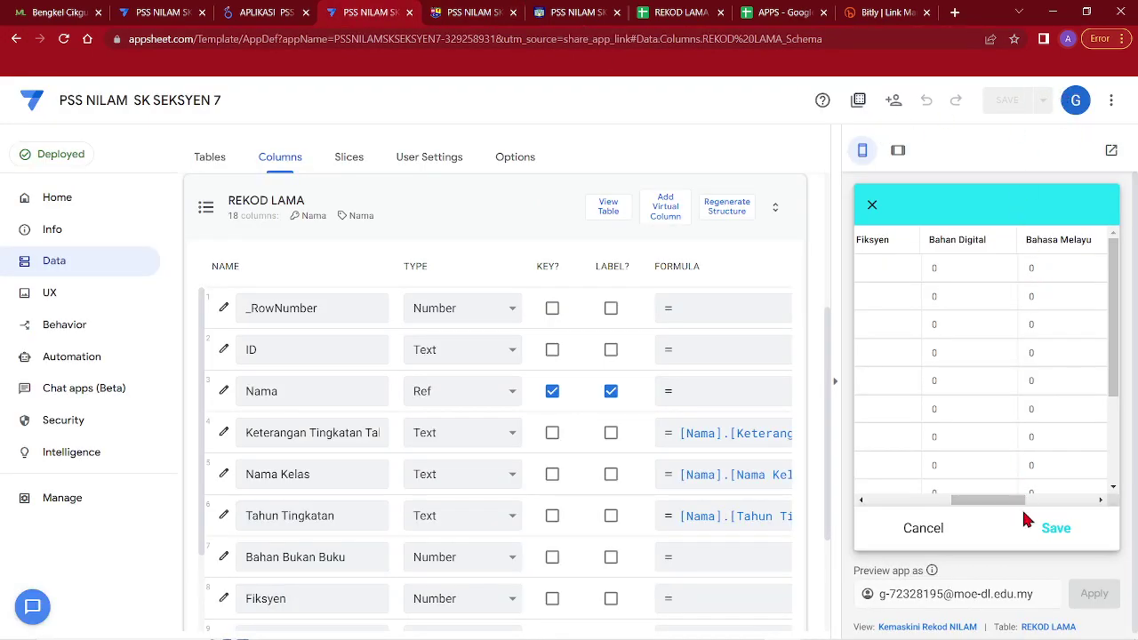
Close the bulk-edit grid, return the preview to APLIKASI NILAM, and collapse the REKOD LAMA columns card
click(940, 530)
click(987, 524)
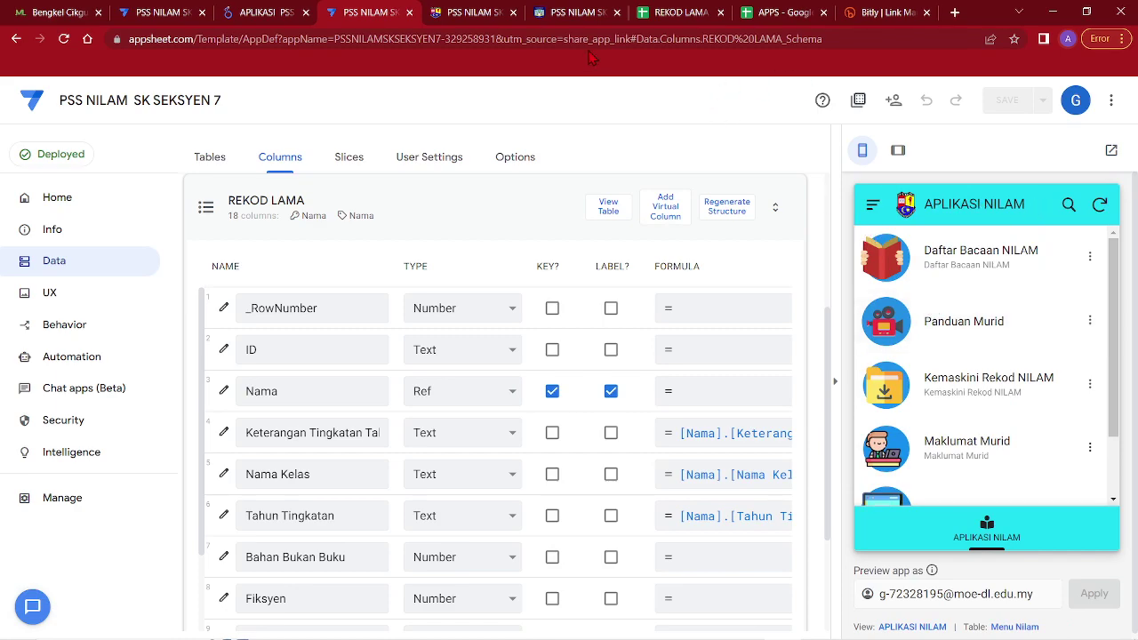
click(229, 210)
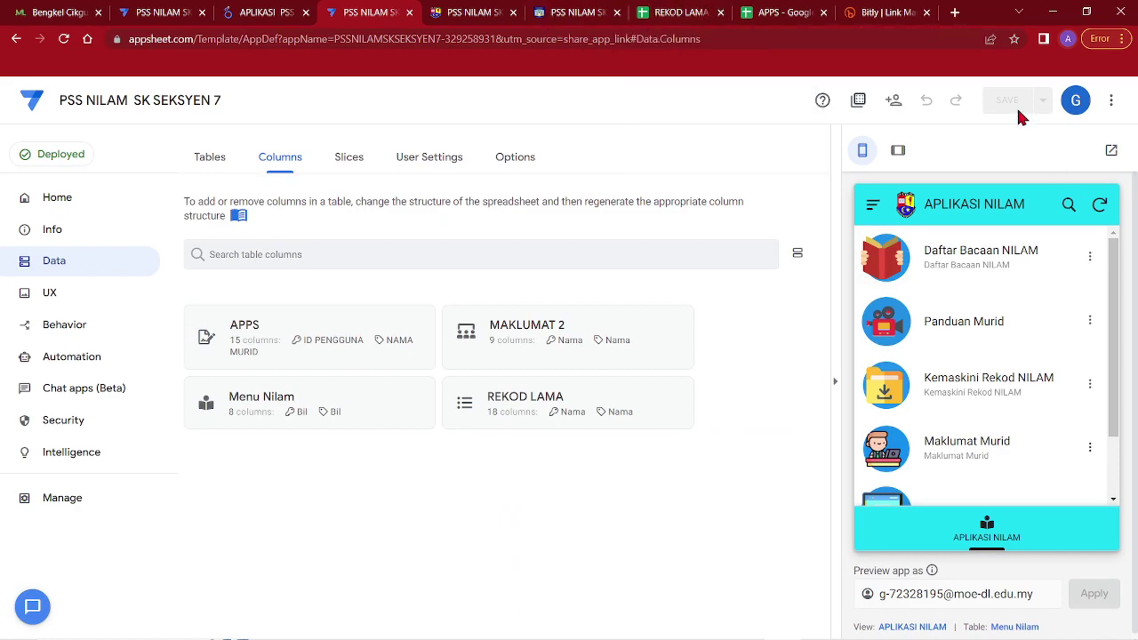
click(788, 17)
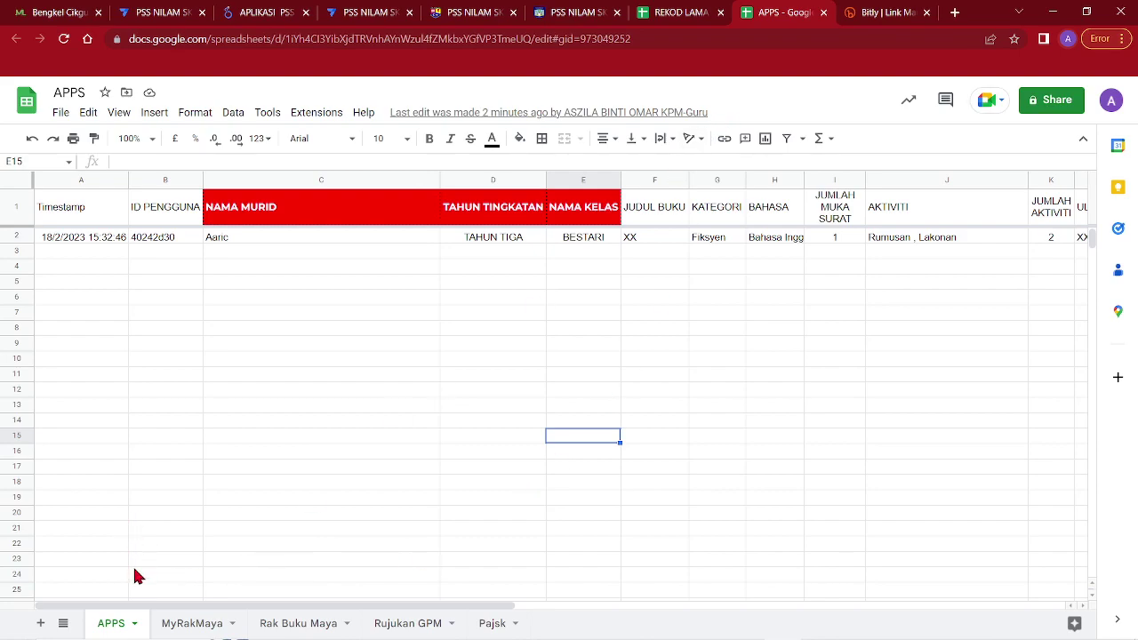
Glance over the APPS sheet, then move to the REKOD LAMA spreadsheet
click(161, 272)
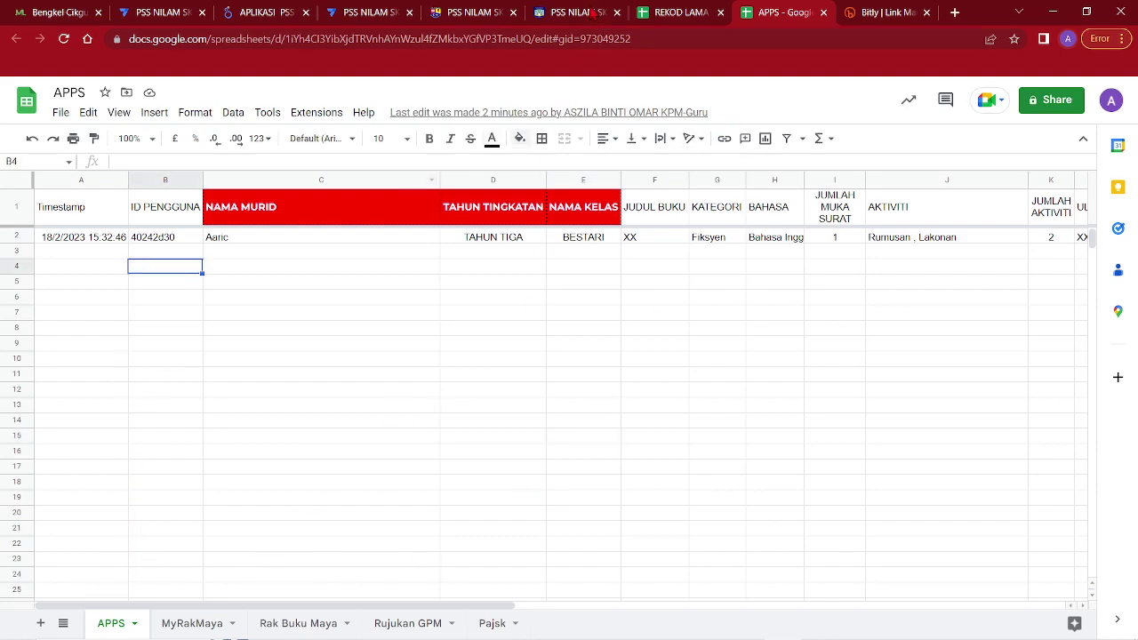
click(681, 18)
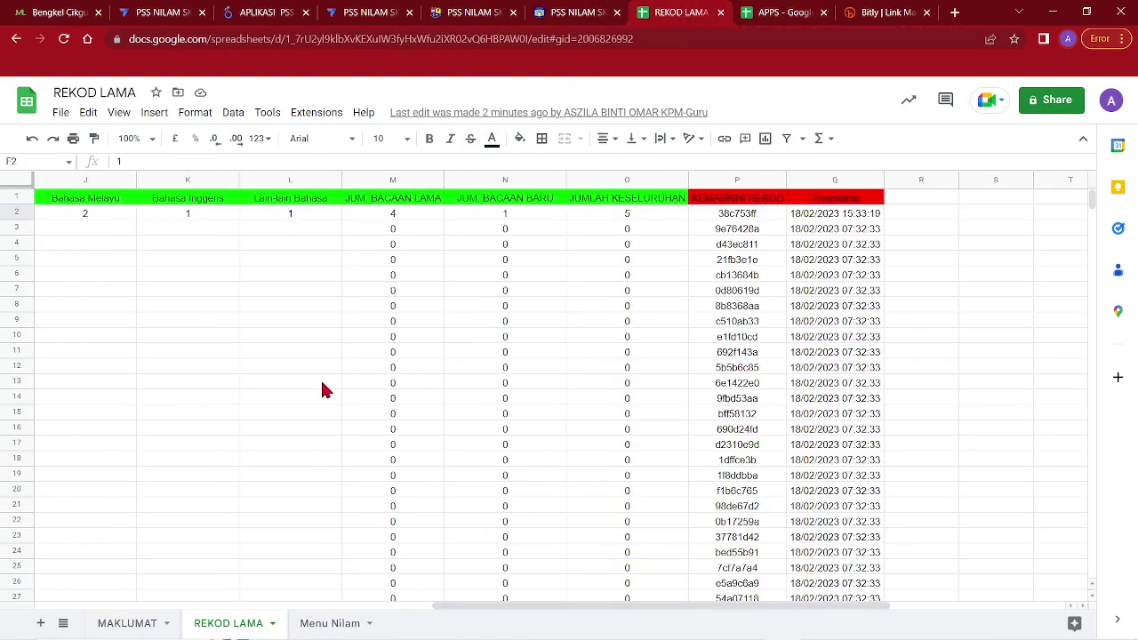
drag(496, 605, 398, 480)
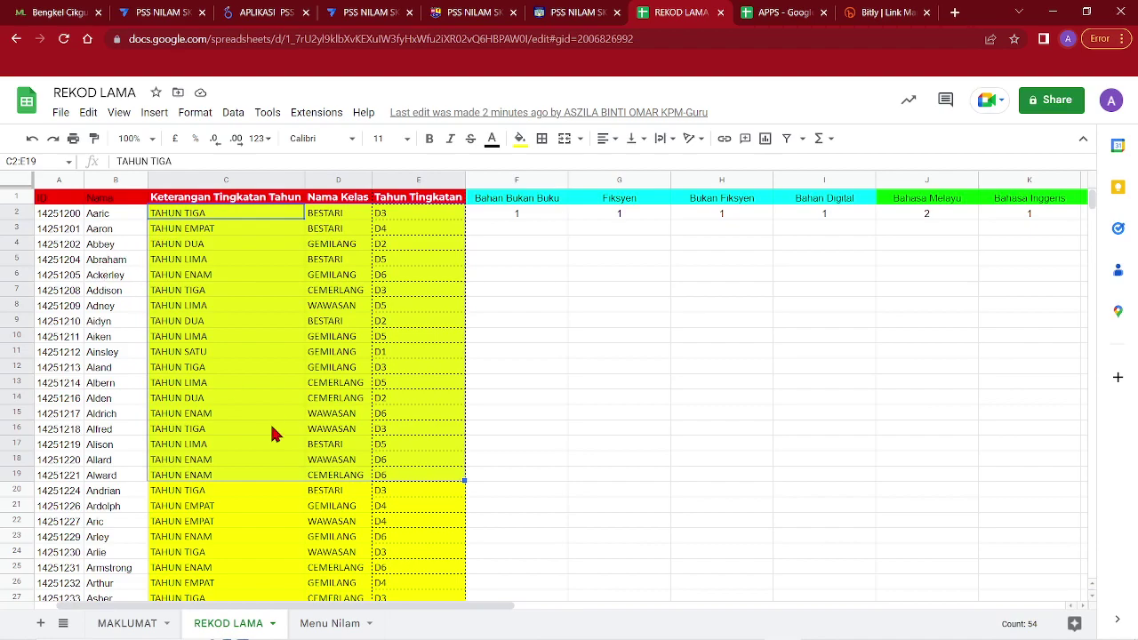
scroll(269, 432, down, 5)
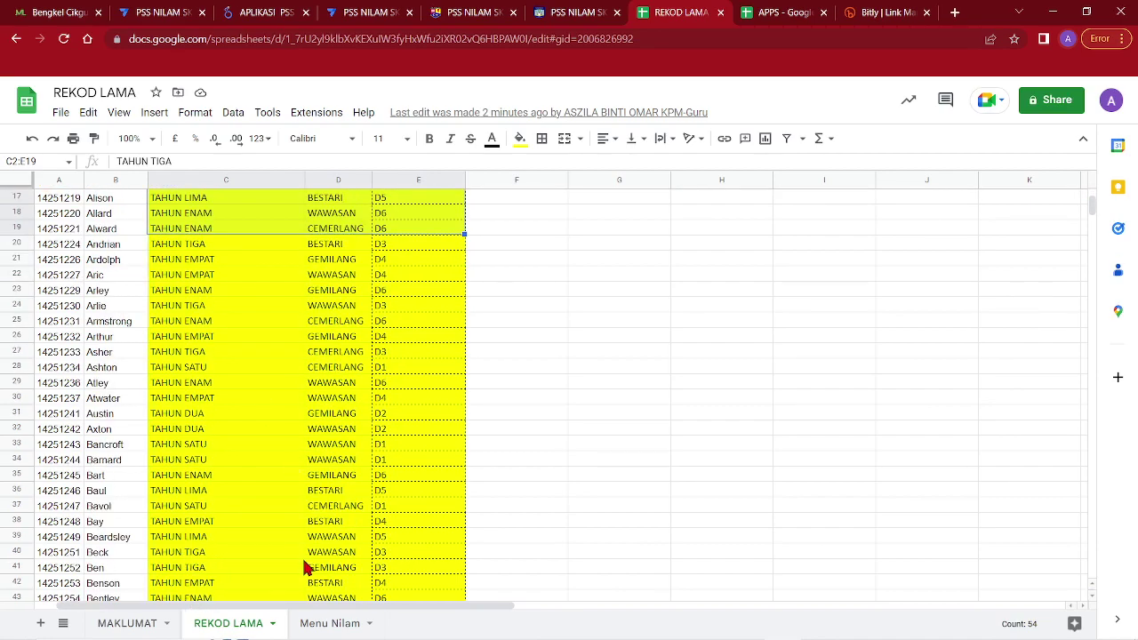
On MAKLUMAT, select C2:E37 and check year description, class BESTARI and year code D3 cells
click(127, 622)
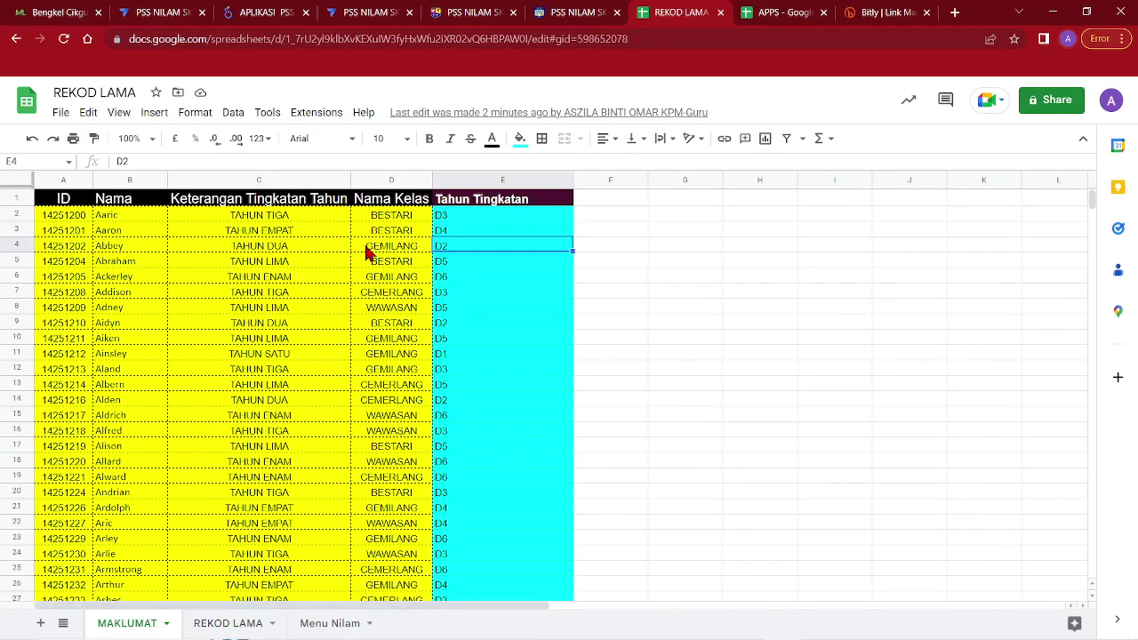
drag(259, 215, 414, 503)
click(405, 492)
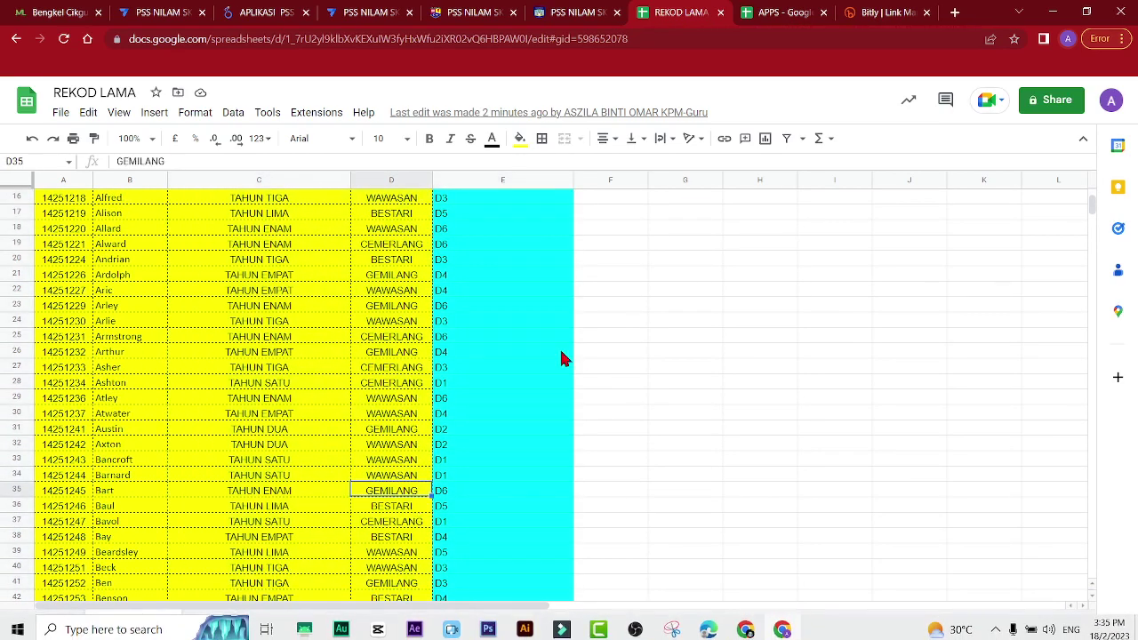
click(108, 277)
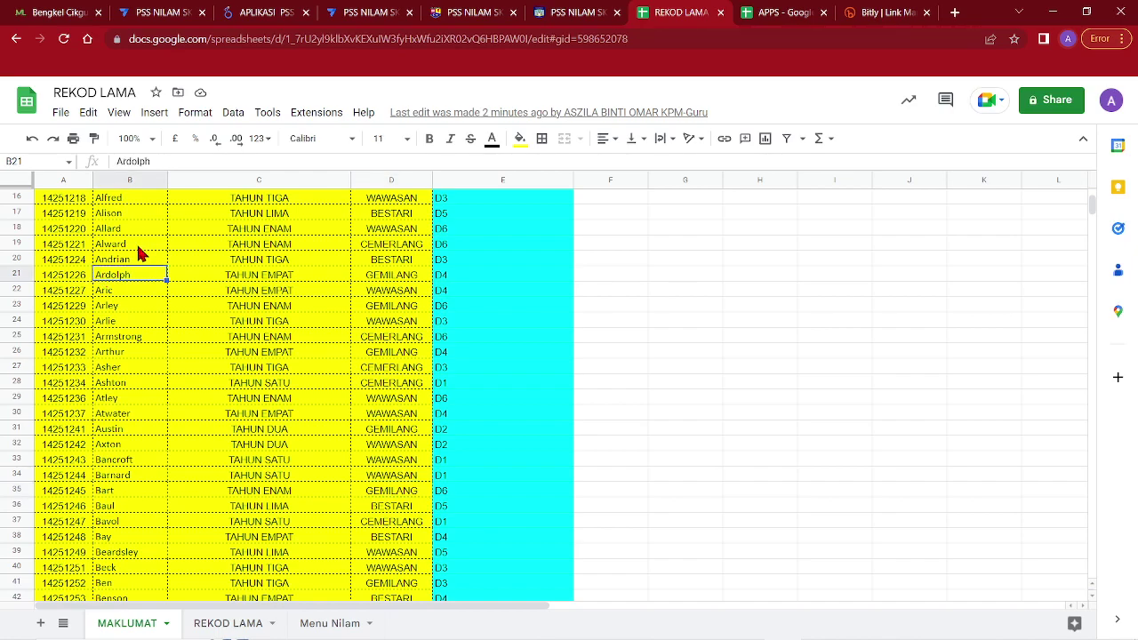
scroll(294, 257, up, 5)
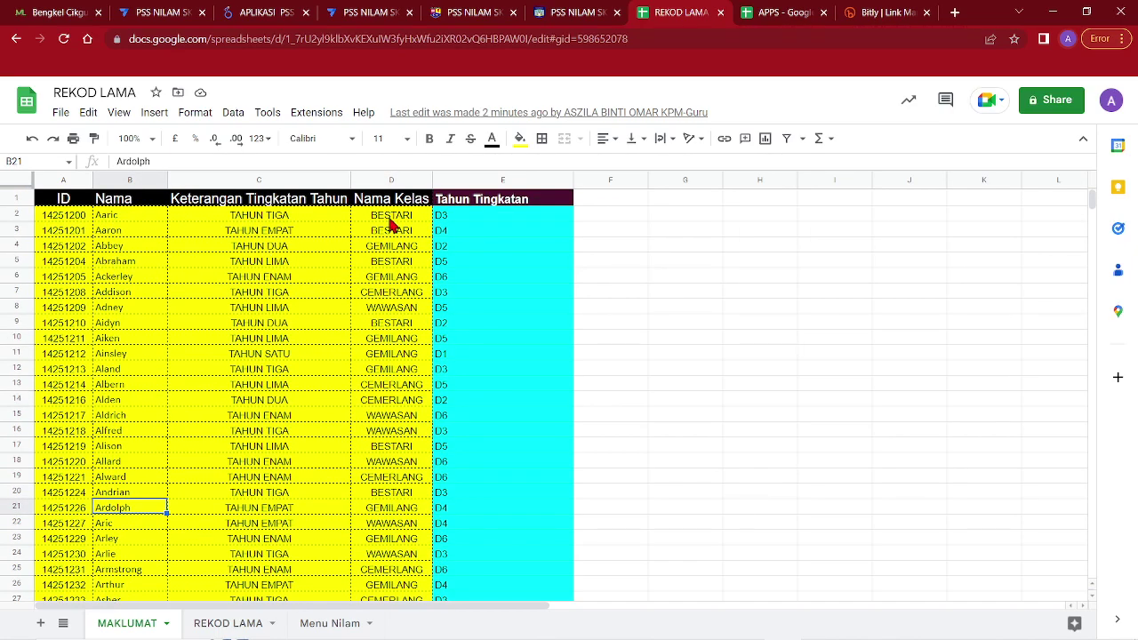
click(265, 218)
click(418, 215)
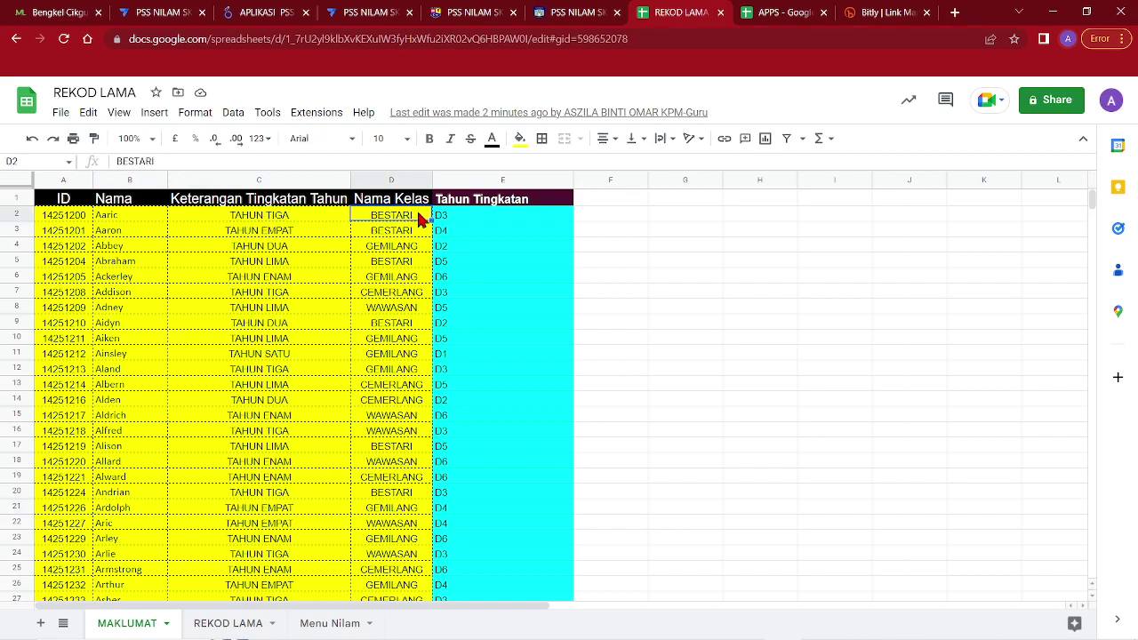
click(265, 218)
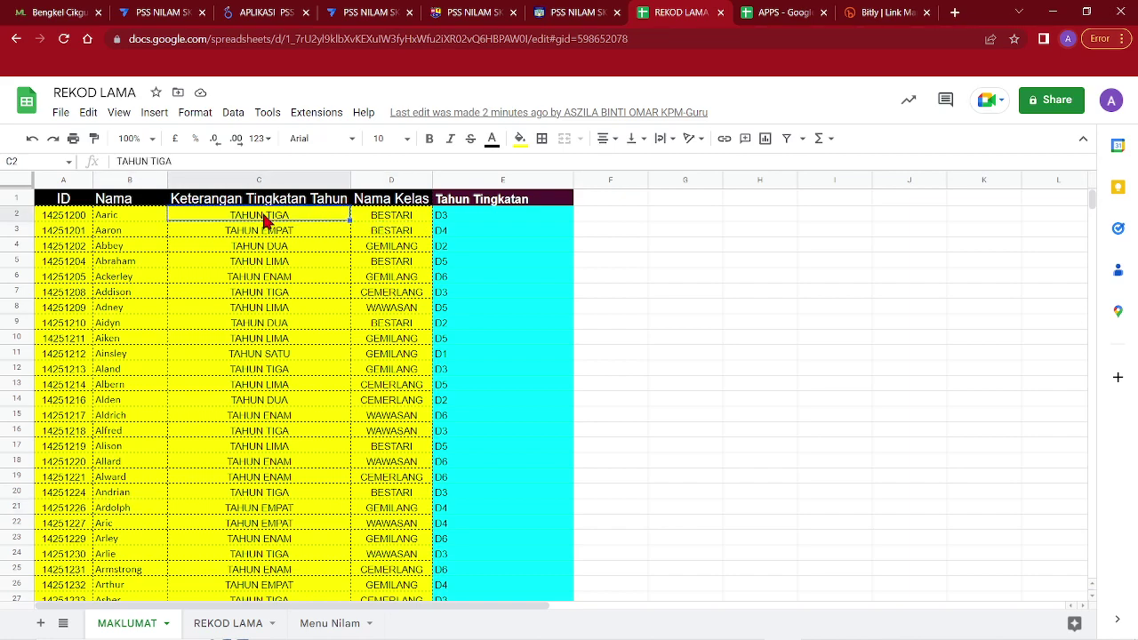
click(391, 220)
click(457, 221)
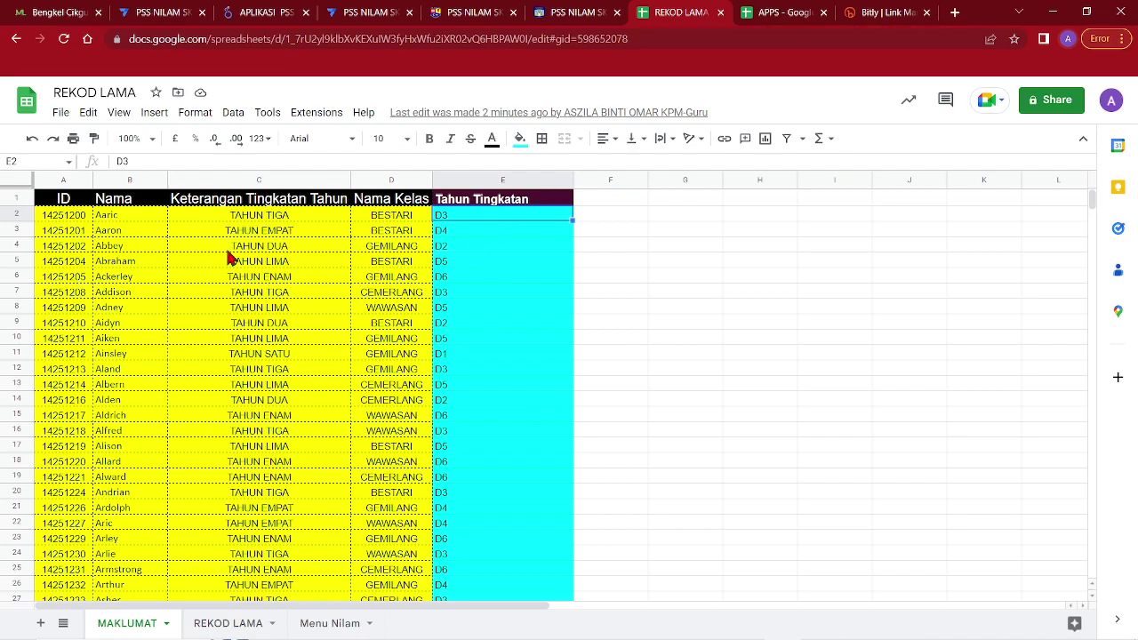
Bring up the Looker Studio reading portal, minimize the Google Docs notes, and scroll to the top
click(480, 11)
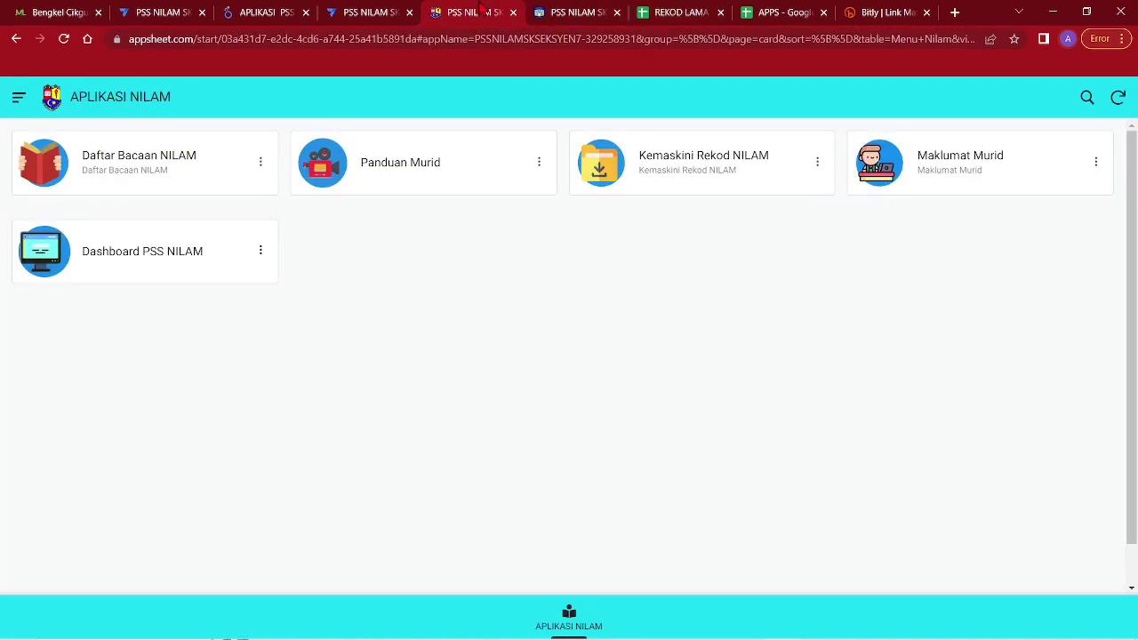
click(382, 11)
click(283, 10)
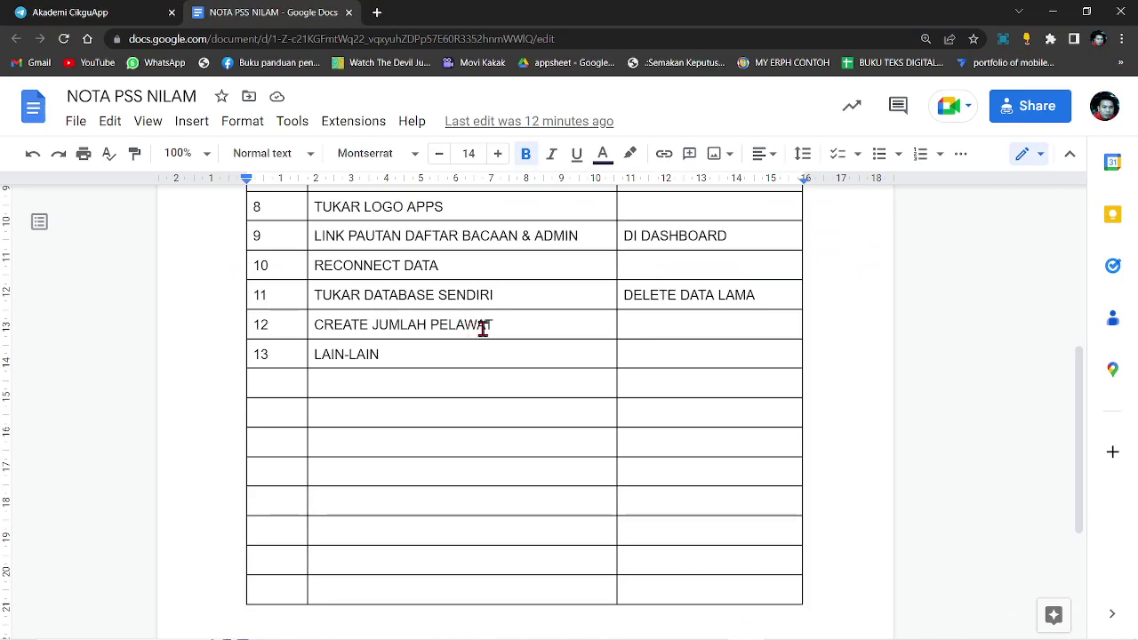
click(1051, 13)
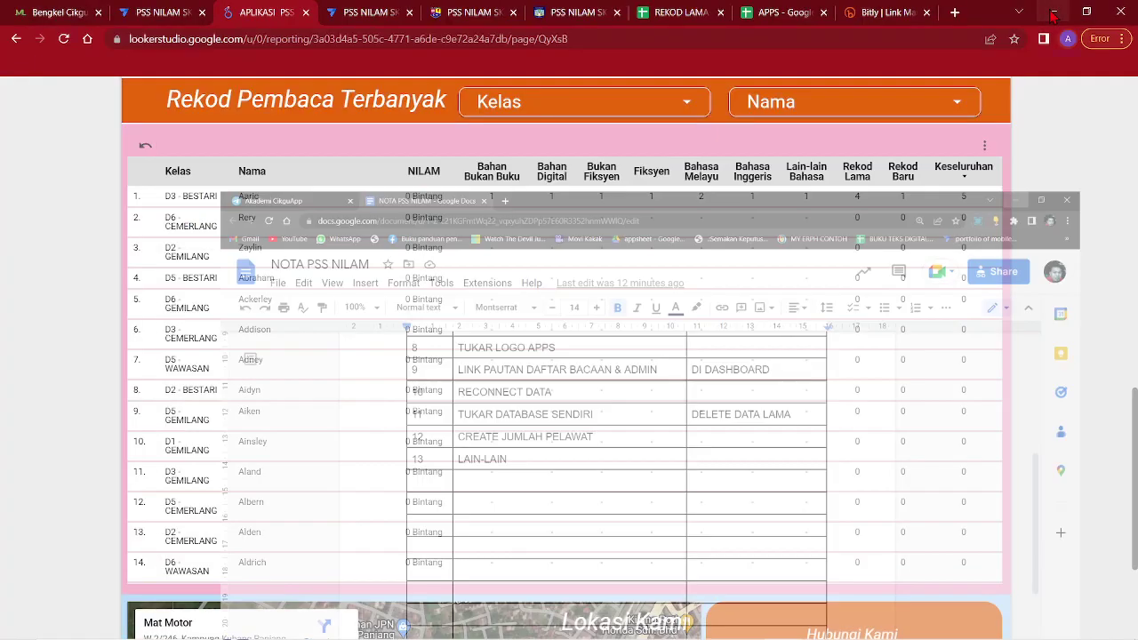
scroll(1016, 155, up, 10)
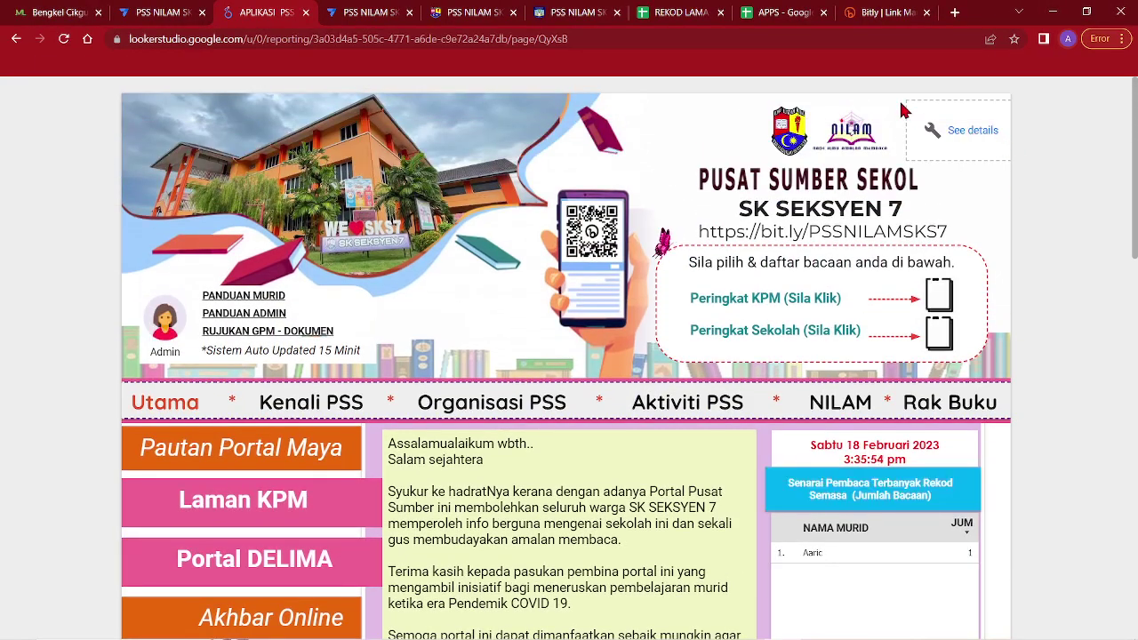
Search 'GOOGLE ANALITIK' in a new tab, open Google Analytics, and start measuring with a new account
click(955, 13)
text(G)
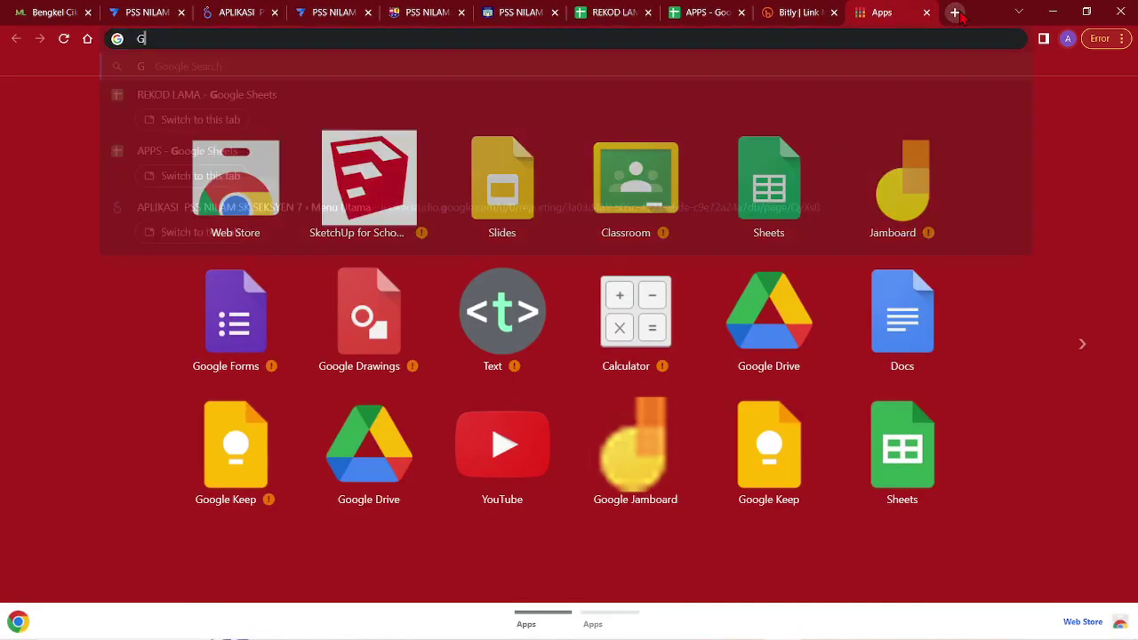
text(OOGLE ANALITIK)
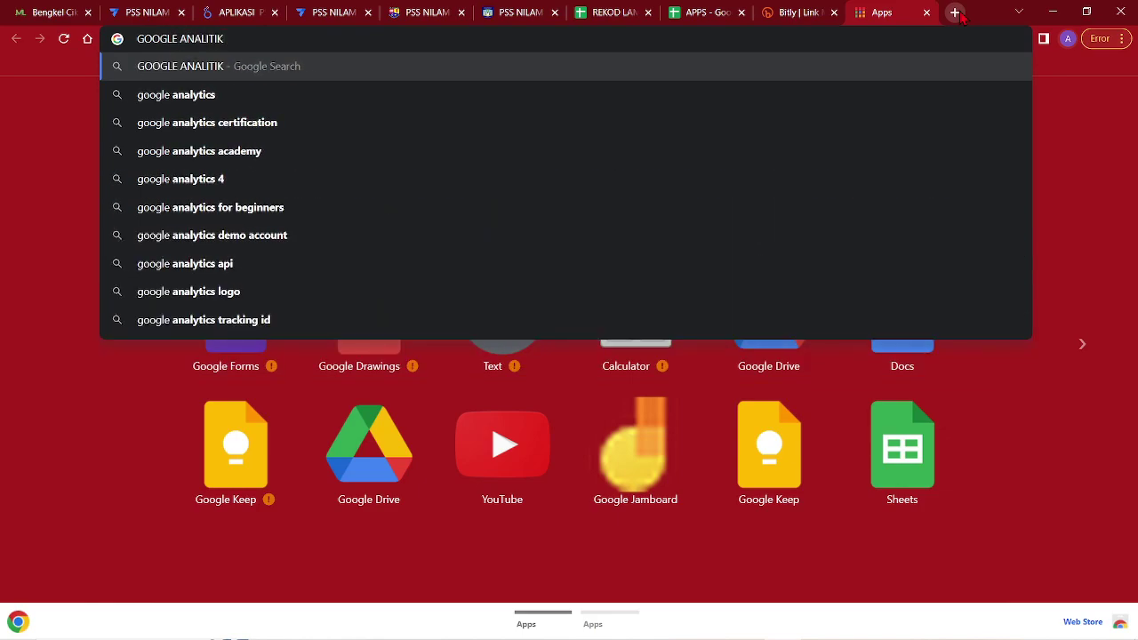
key(Return)
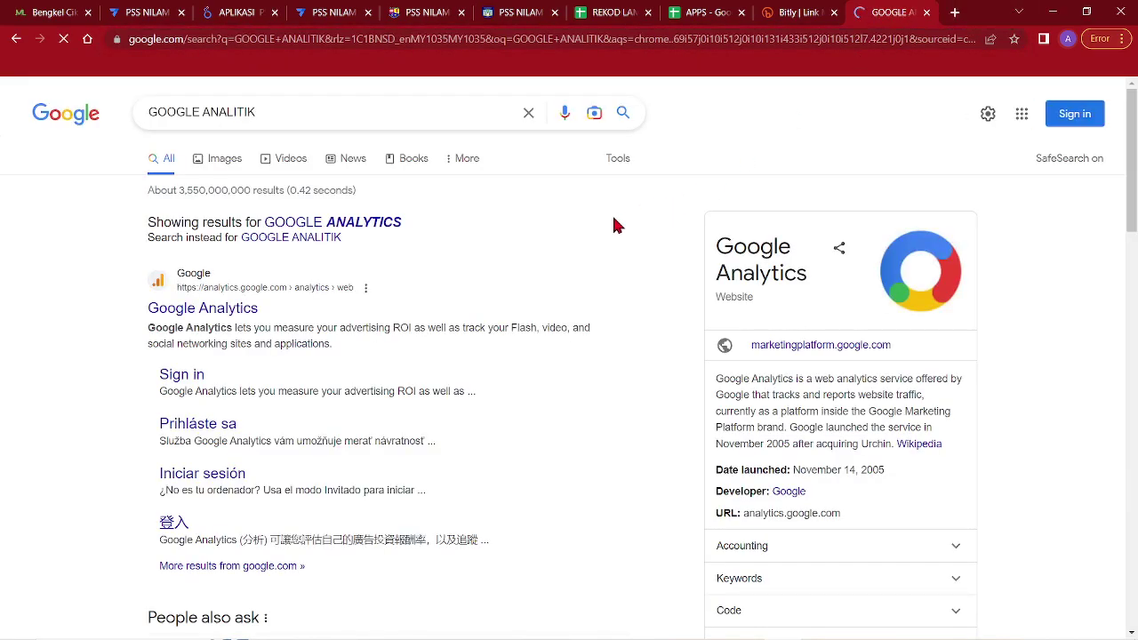
click(203, 307)
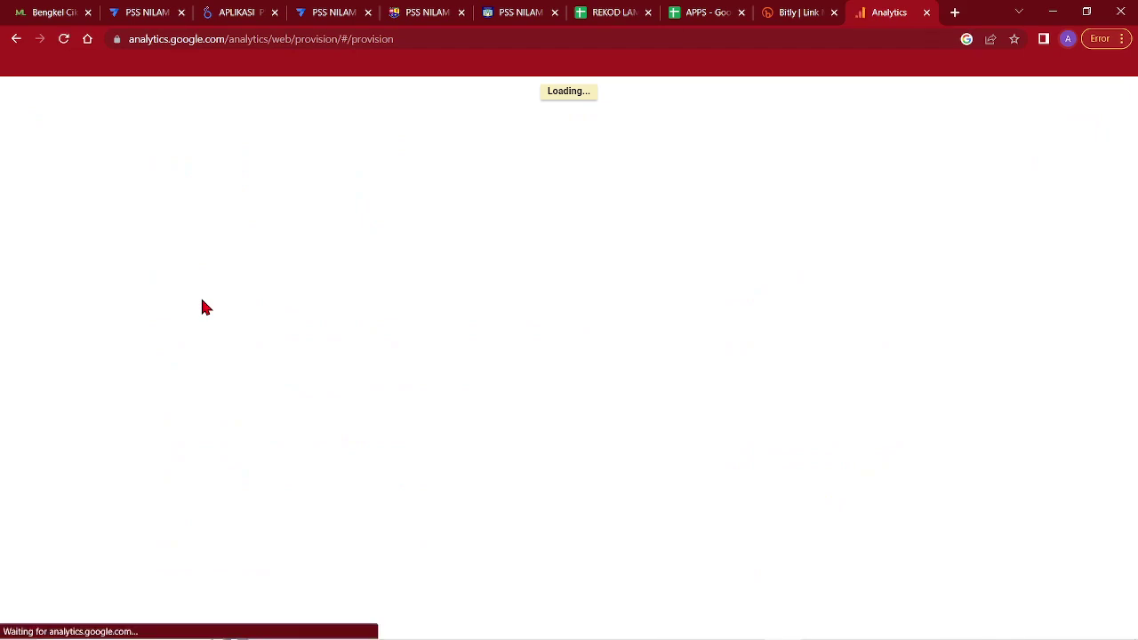
click(572, 309)
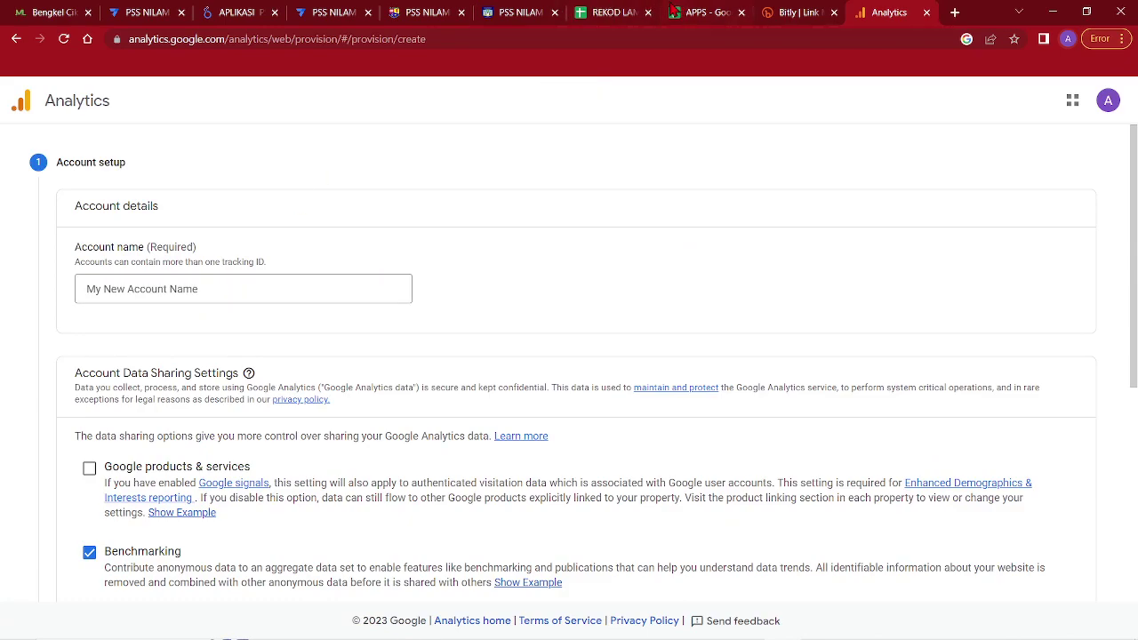
Close the duplicate NILAM app page and the surplus AppSheet editor tab
click(539, 13)
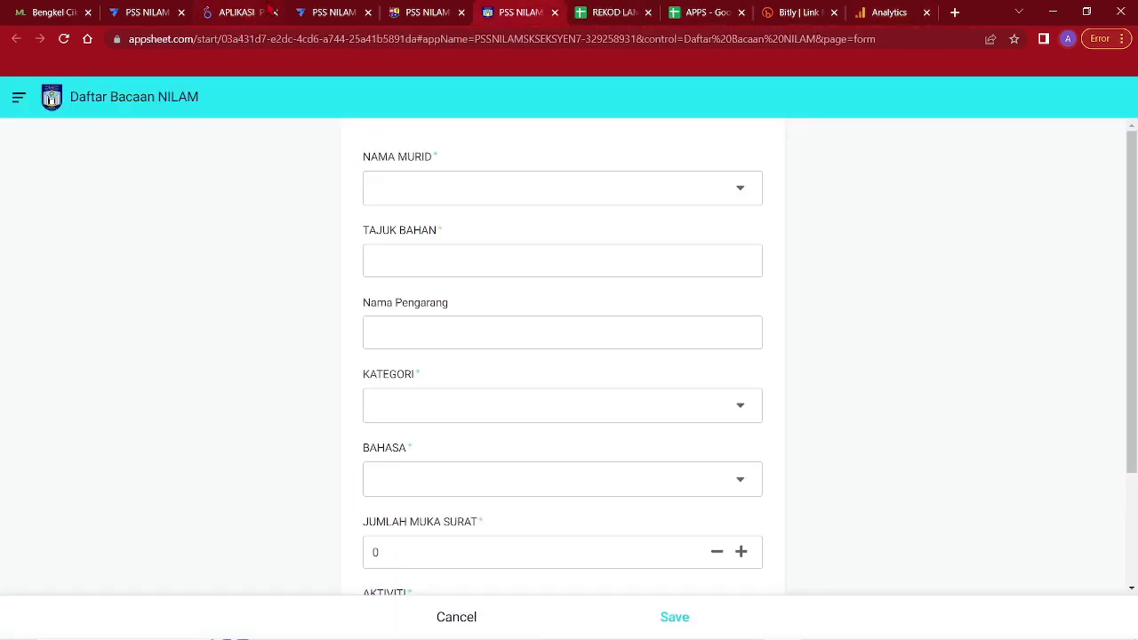
click(422, 13)
click(328, 12)
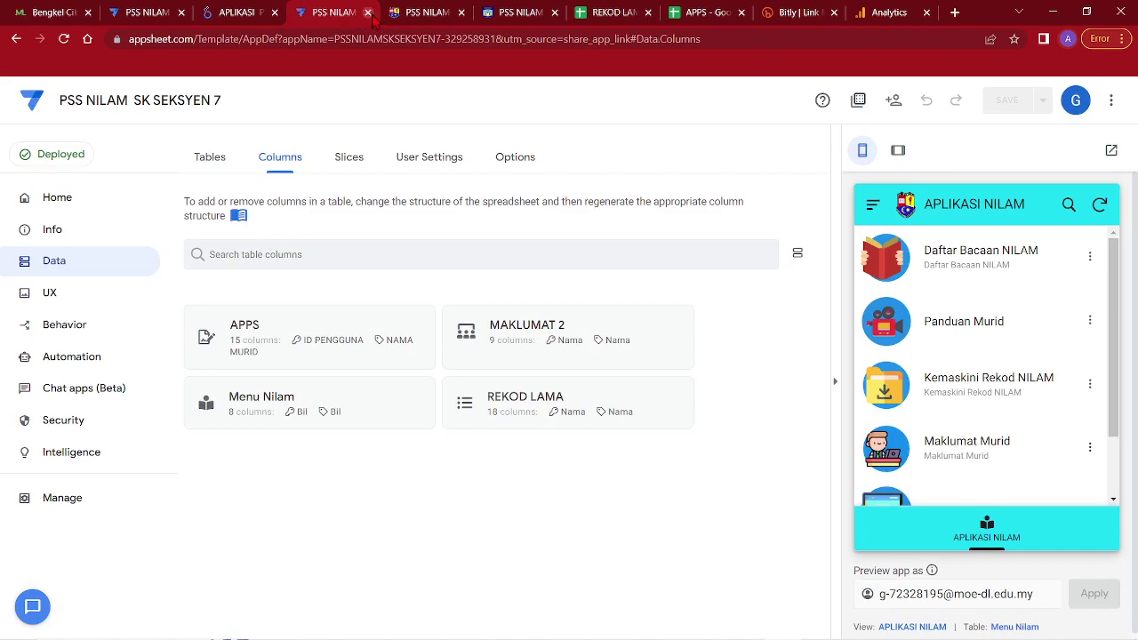
click(425, 13)
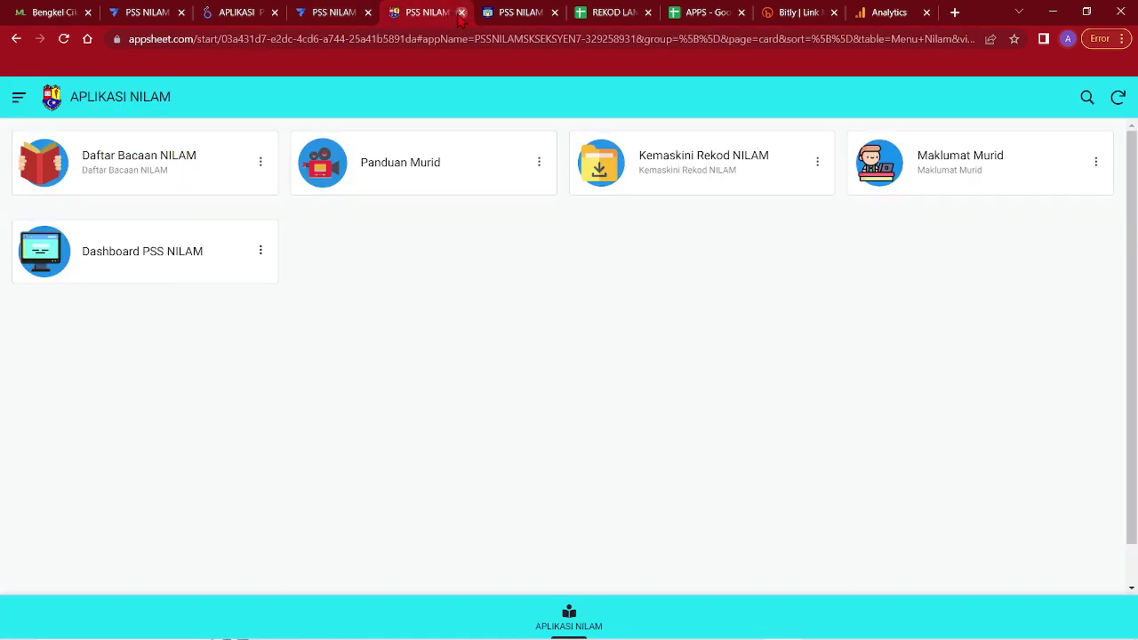
click(461, 13)
click(174, 15)
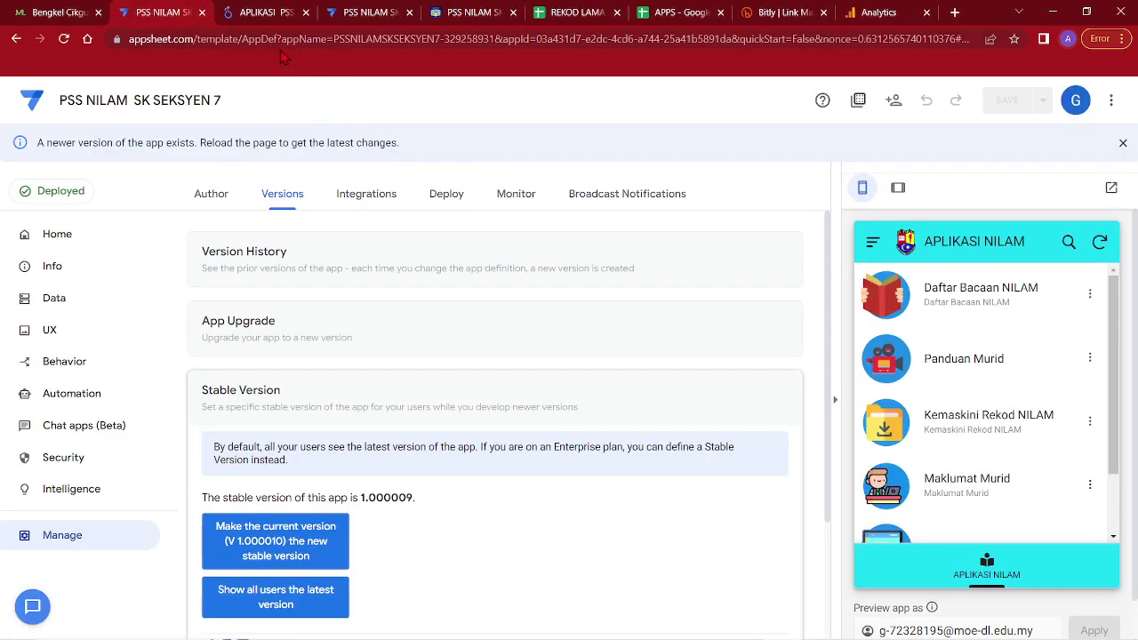
click(202, 13)
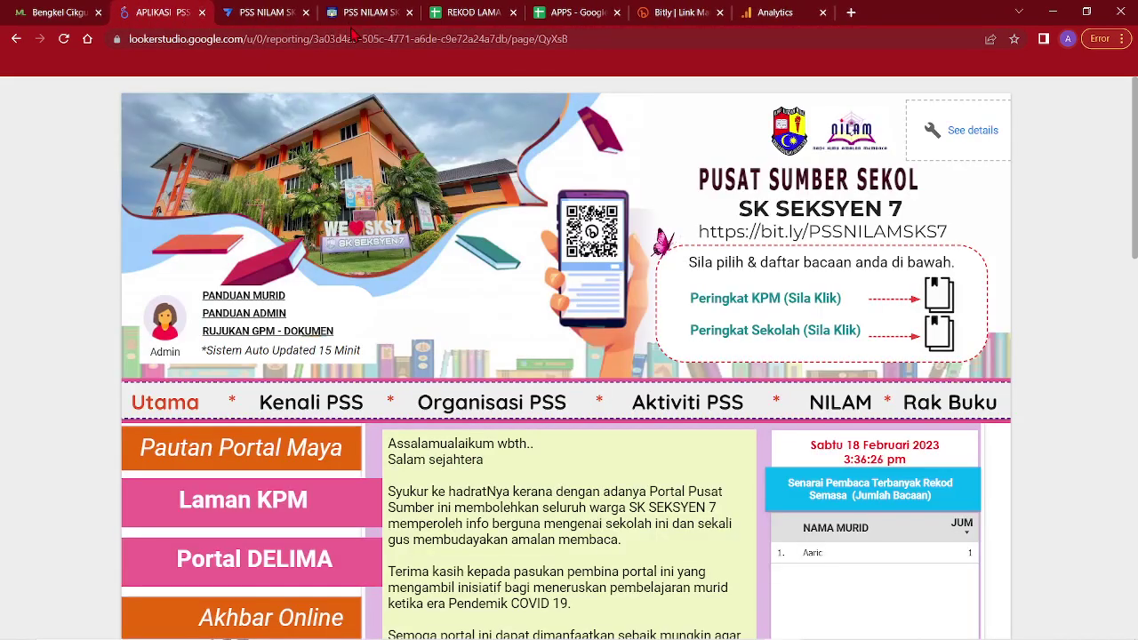
click(357, 15)
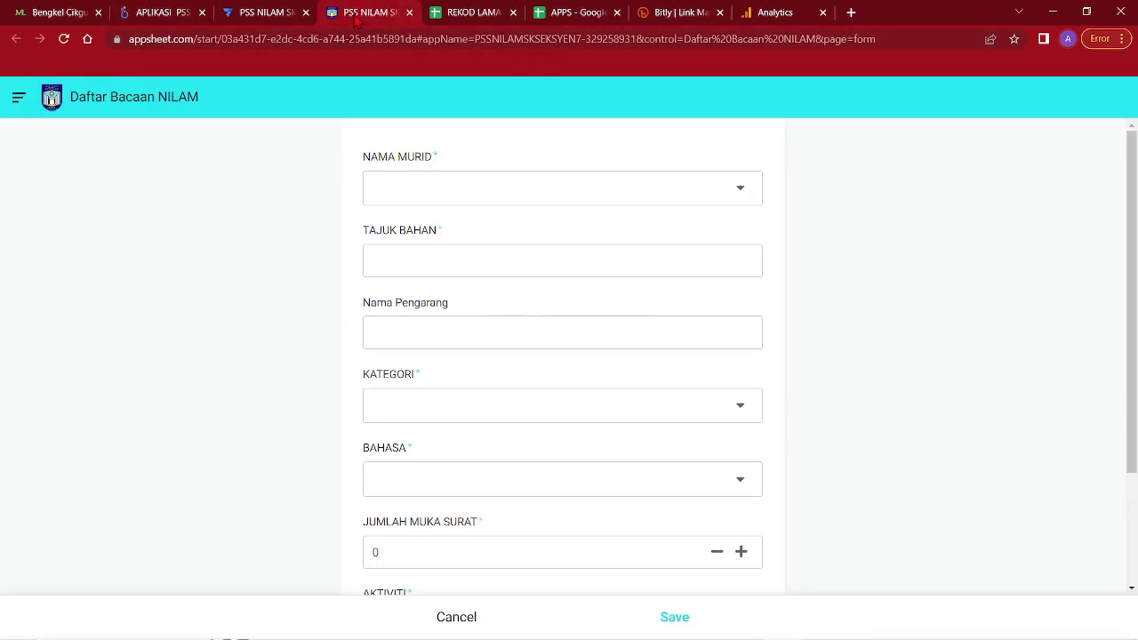
click(255, 12)
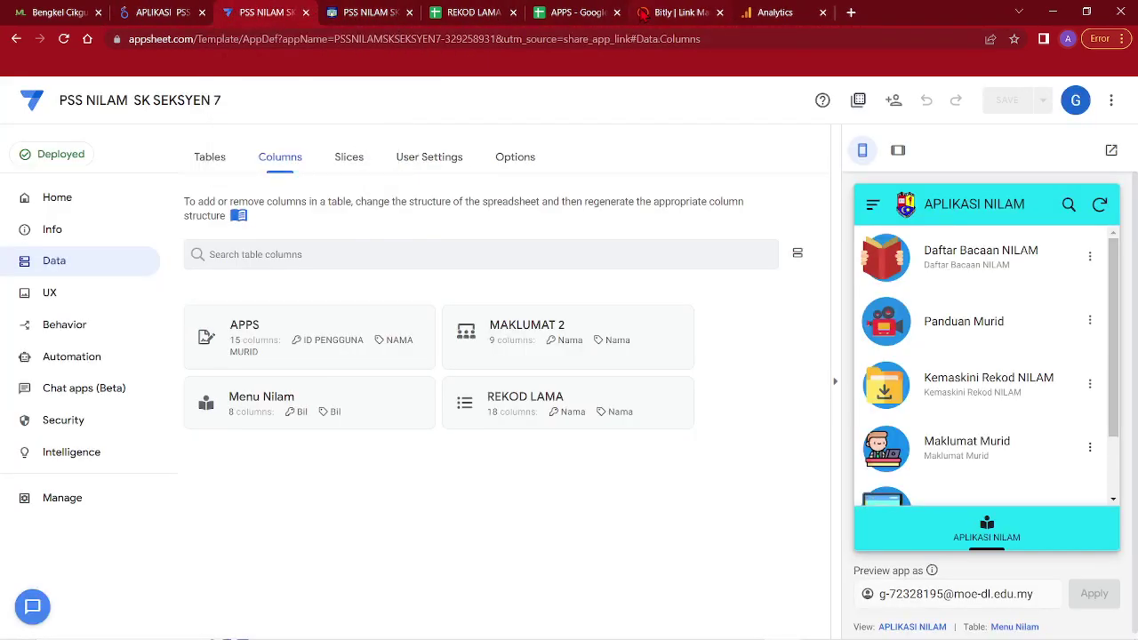
Copy SK SEKSYEN 7 from the Looker Studio banner into the Analytics Account name field
click(174, 18)
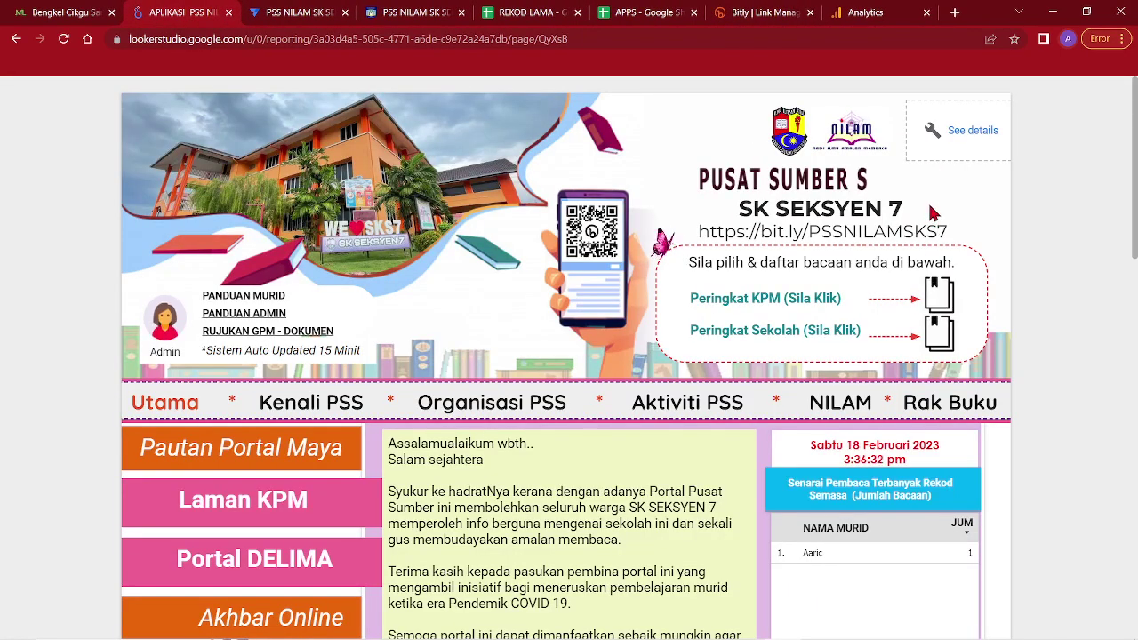
drag(903, 210, 727, 216)
key(ctrl+c)
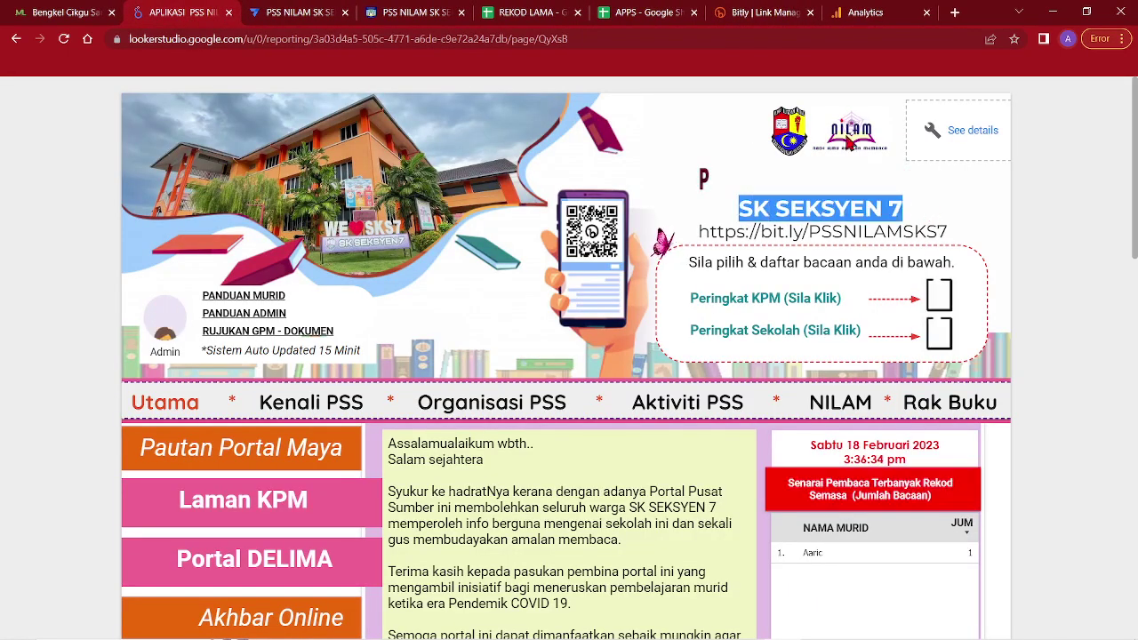
click(863, 11)
click(148, 289)
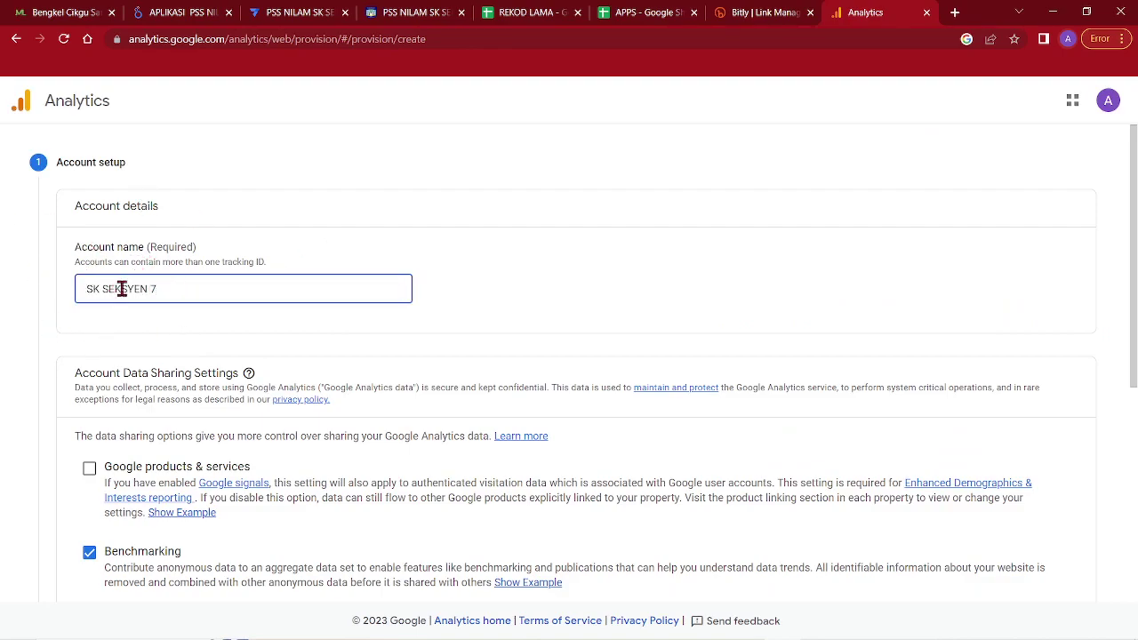
Continue to property setup and name the property PSS SK SEKSYEN 7
scroll(205, 337, down, 5)
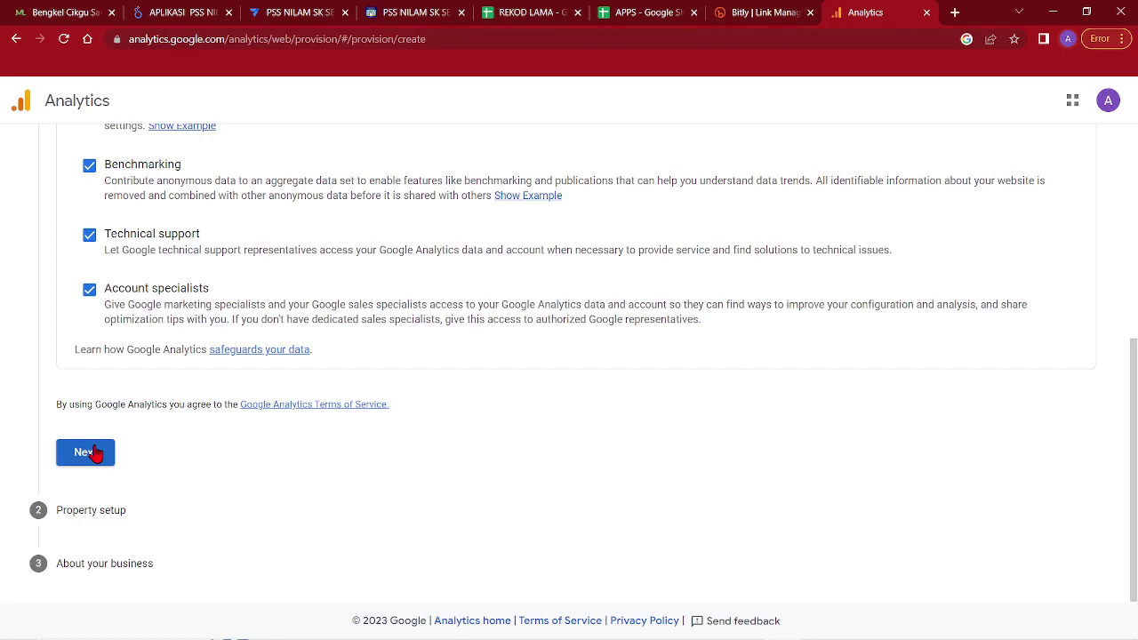
click(92, 452)
click(135, 272)
key(ctrl+v)
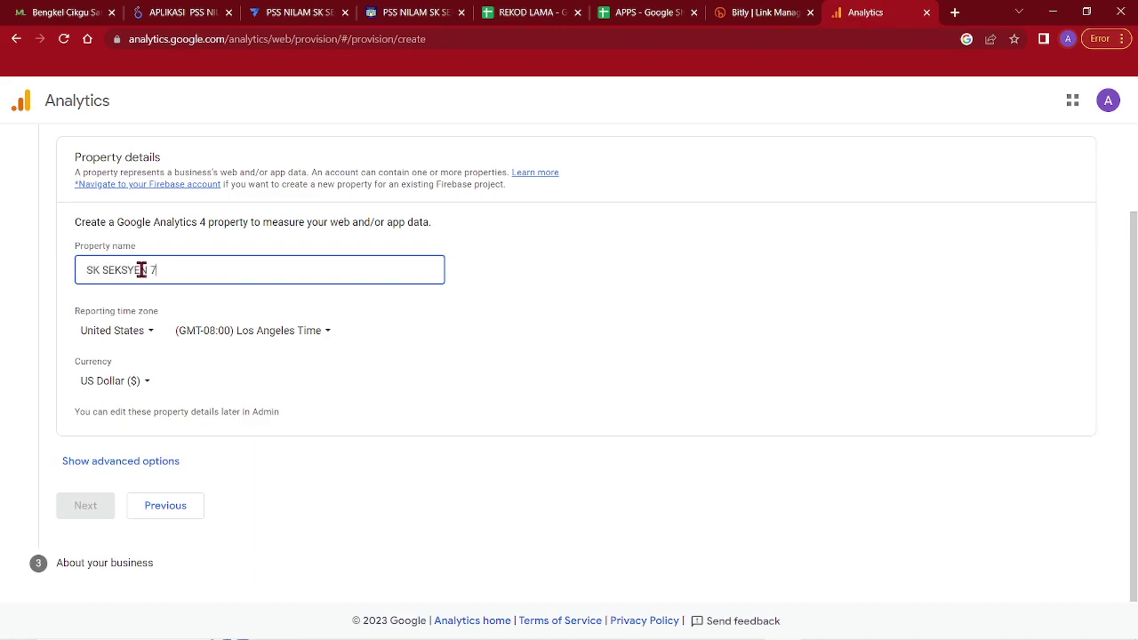
key(Home)
text(PSS)
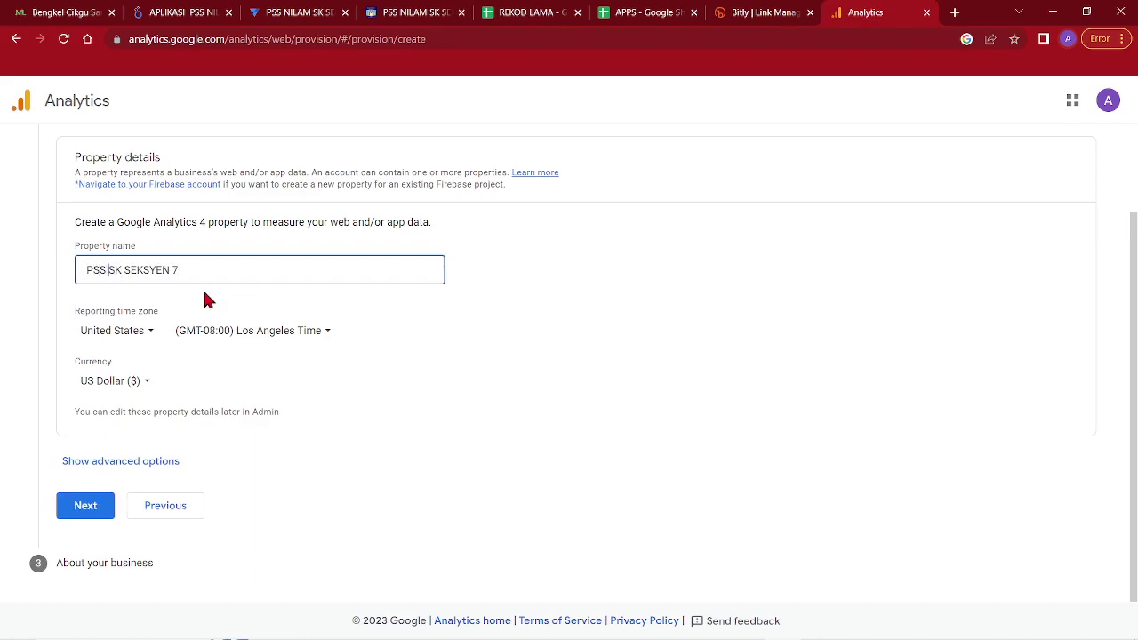
Under advanced options, switch on 'Create a Universal Analytics property'
click(115, 466)
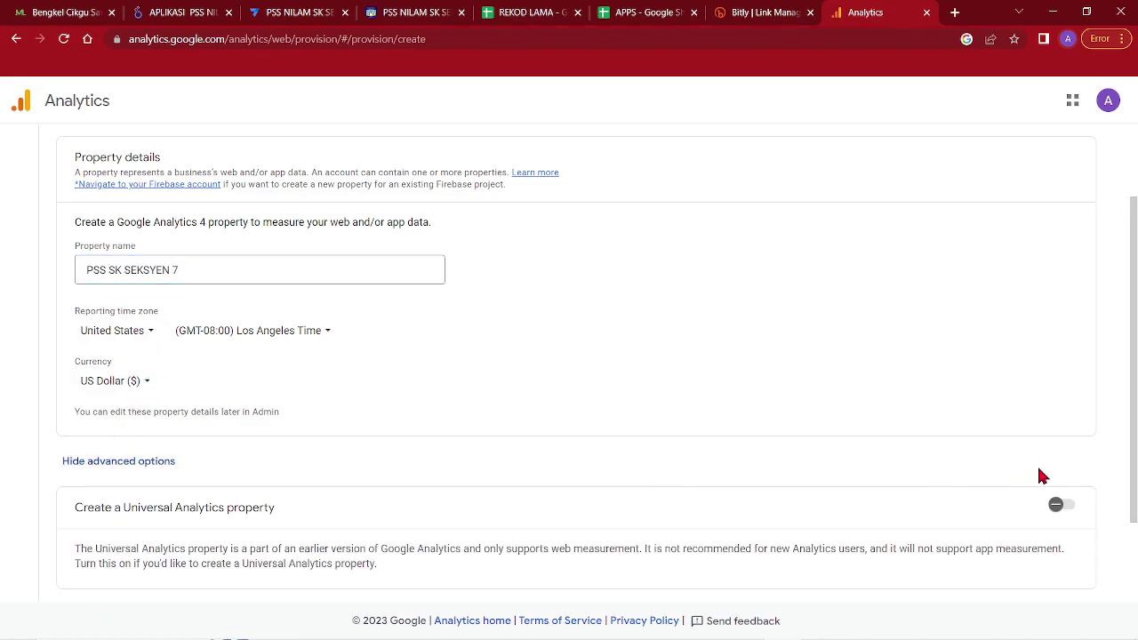
click(1070, 507)
scroll(712, 480, down, 2)
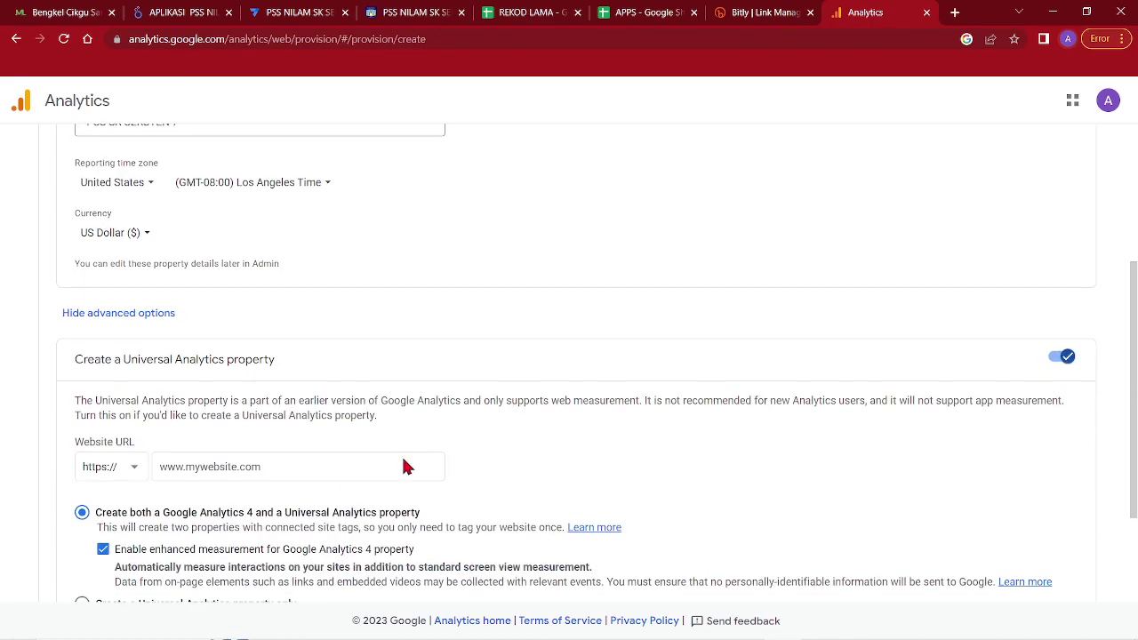
Copy the Looker Studio dashboard's full address-bar URL and go back to the Analytics tab
click(412, 13)
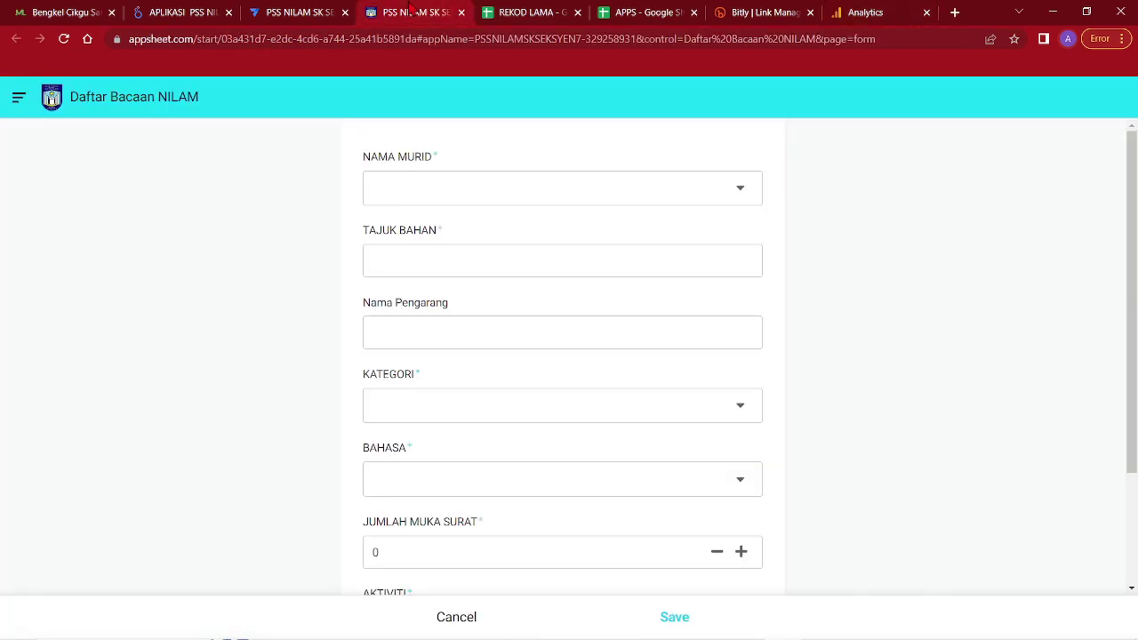
click(299, 12)
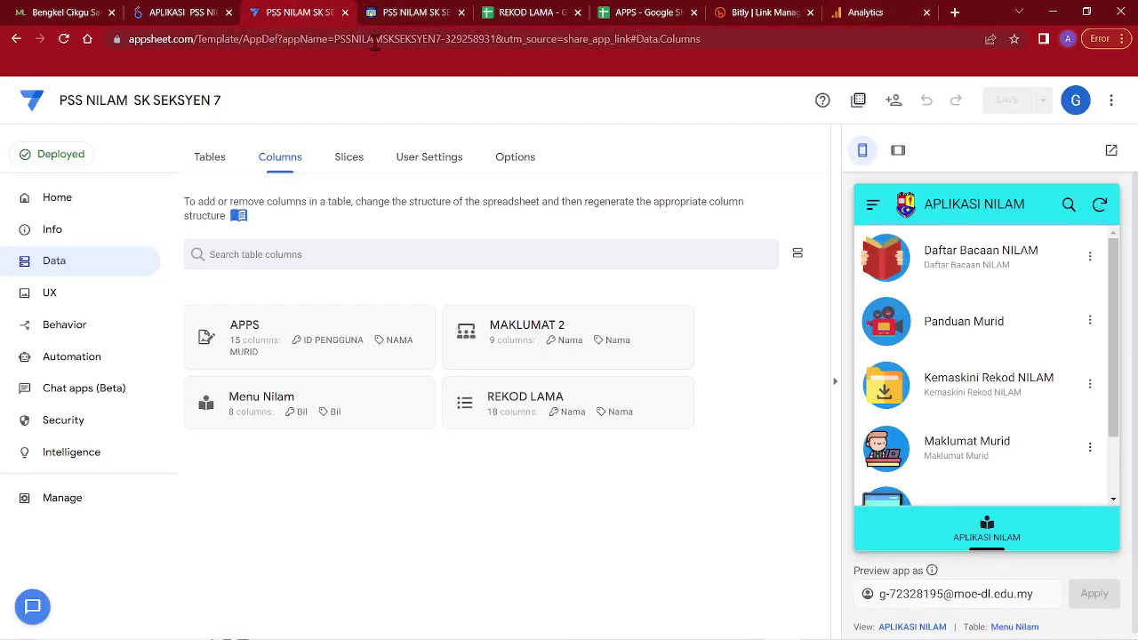
click(221, 14)
drag(569, 39, 207, 44)
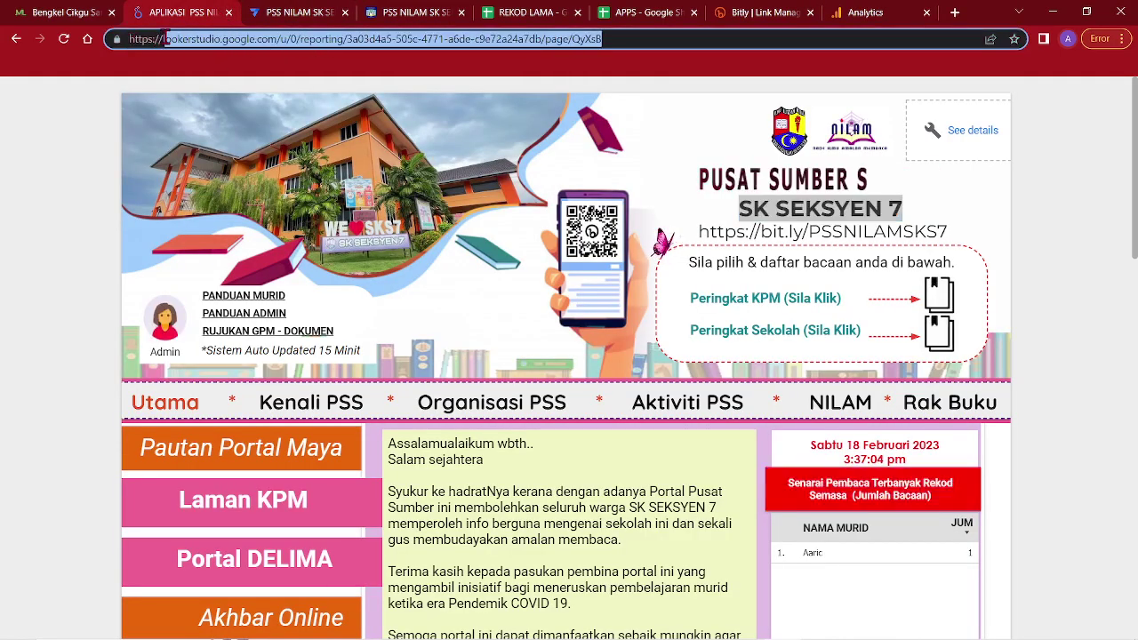
click(163, 39)
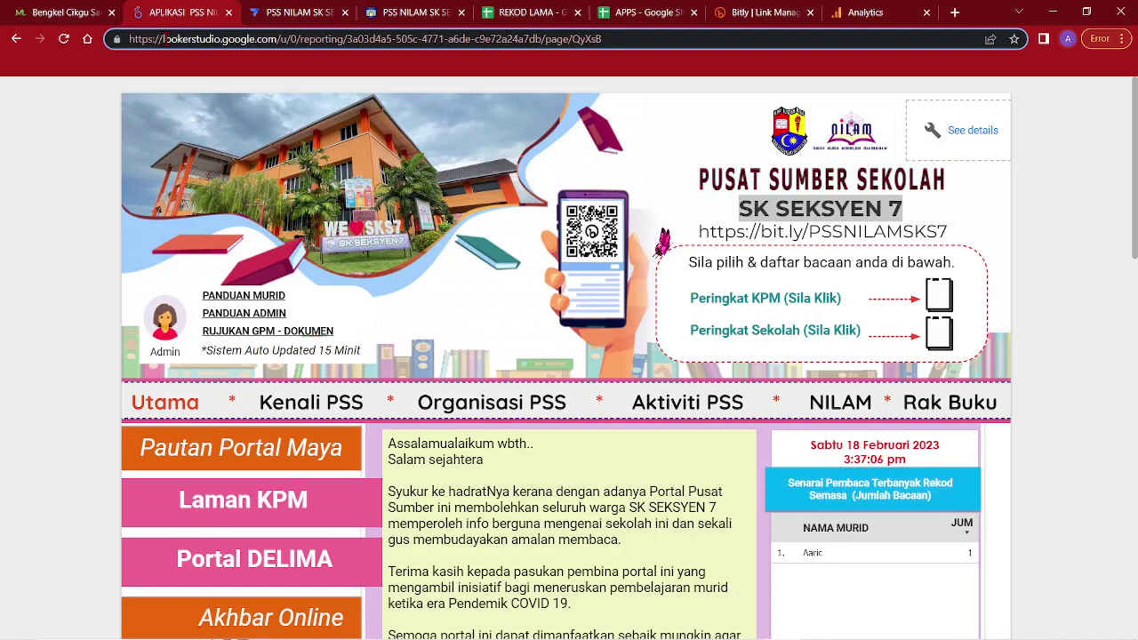
drag(163, 39, 578, 51)
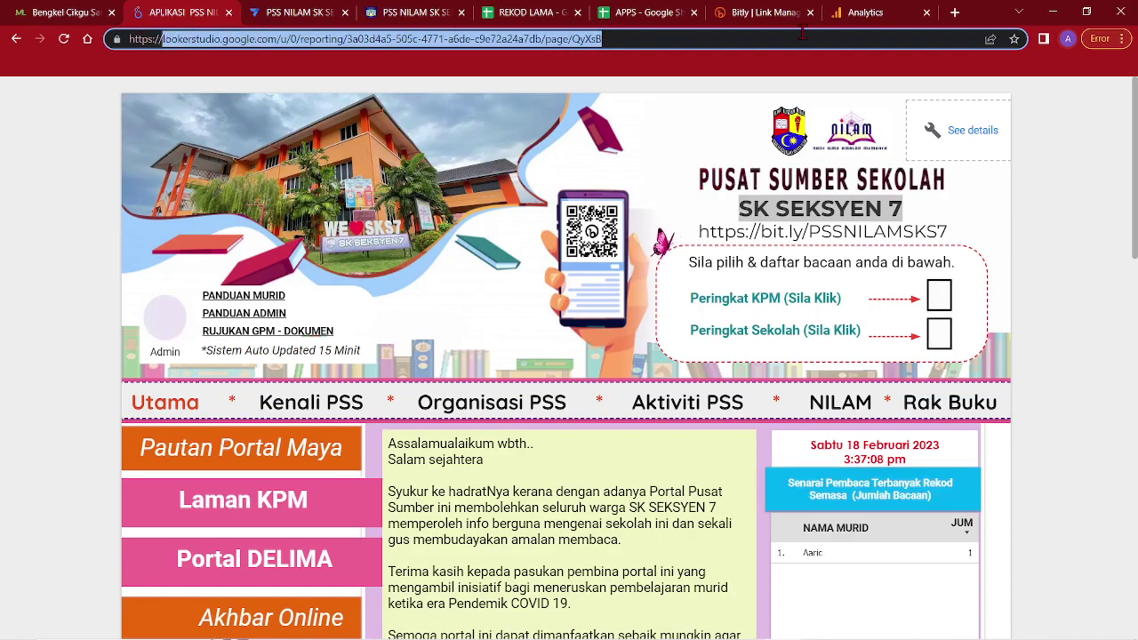
right_click(578, 51)
click(615, 118)
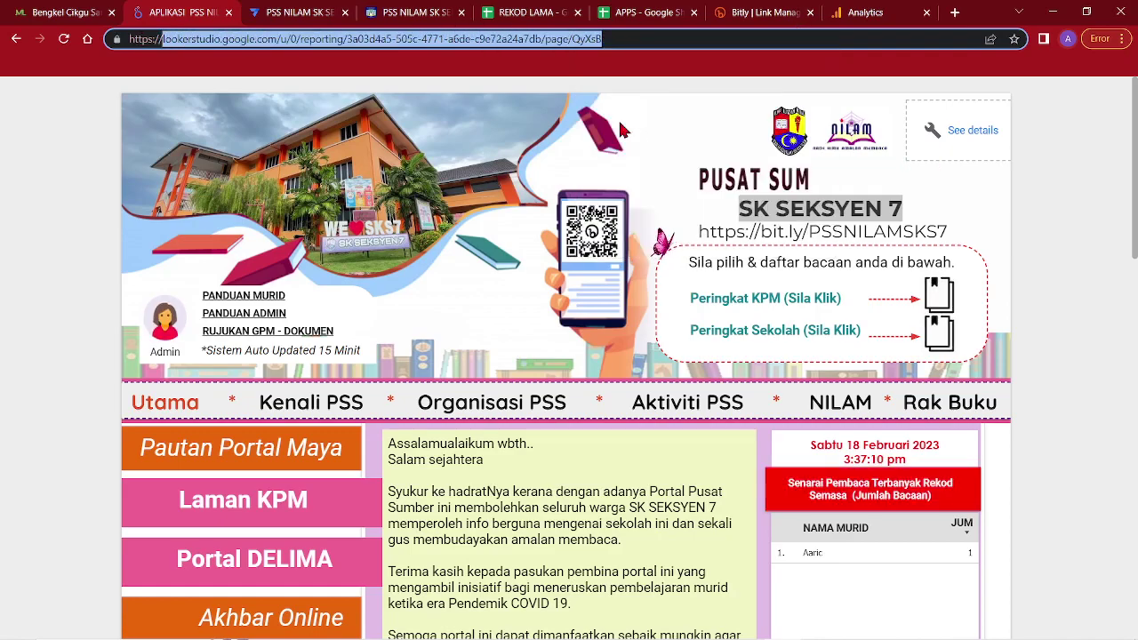
click(837, 11)
Paste the dashboard address as the Website URL and advance to business details
click(178, 464)
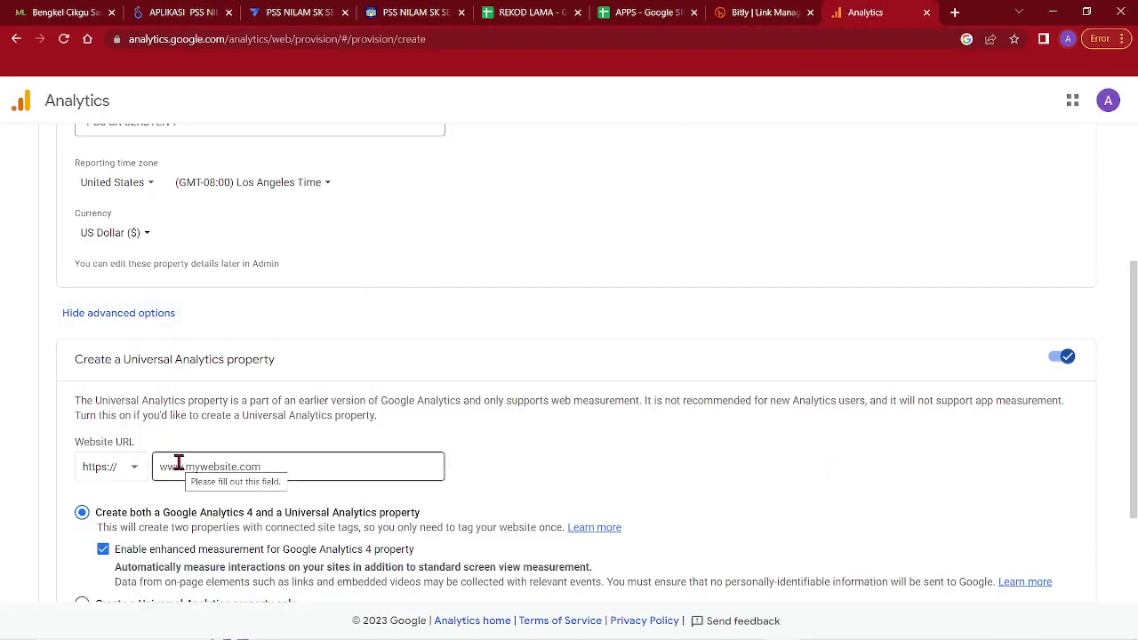
right_click(179, 463)
click(267, 349)
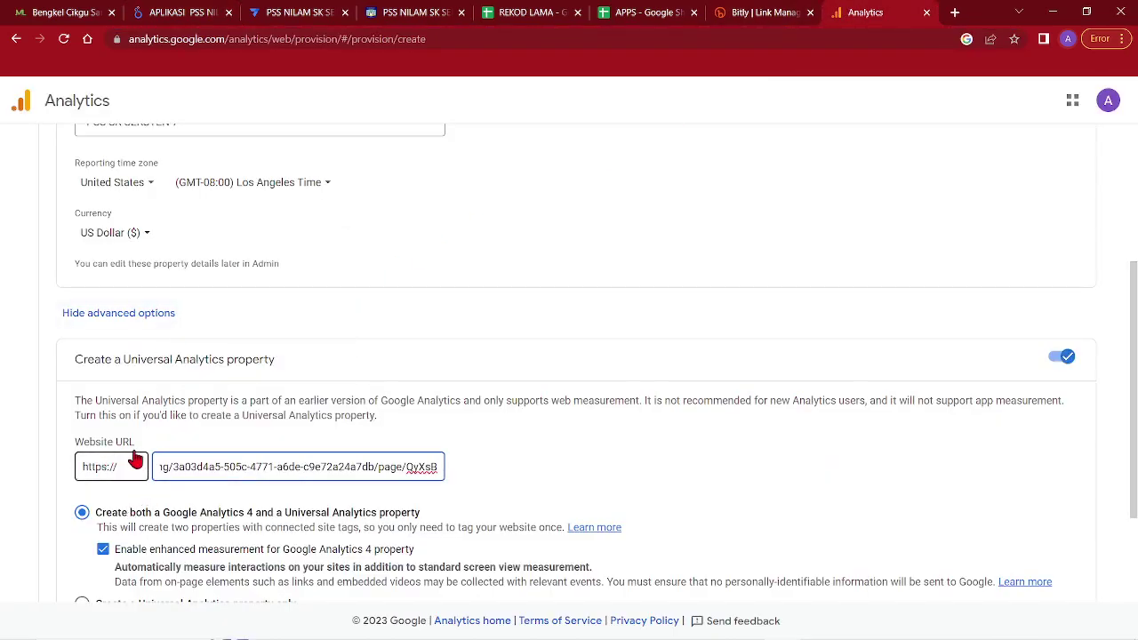
scroll(272, 461, down, 2)
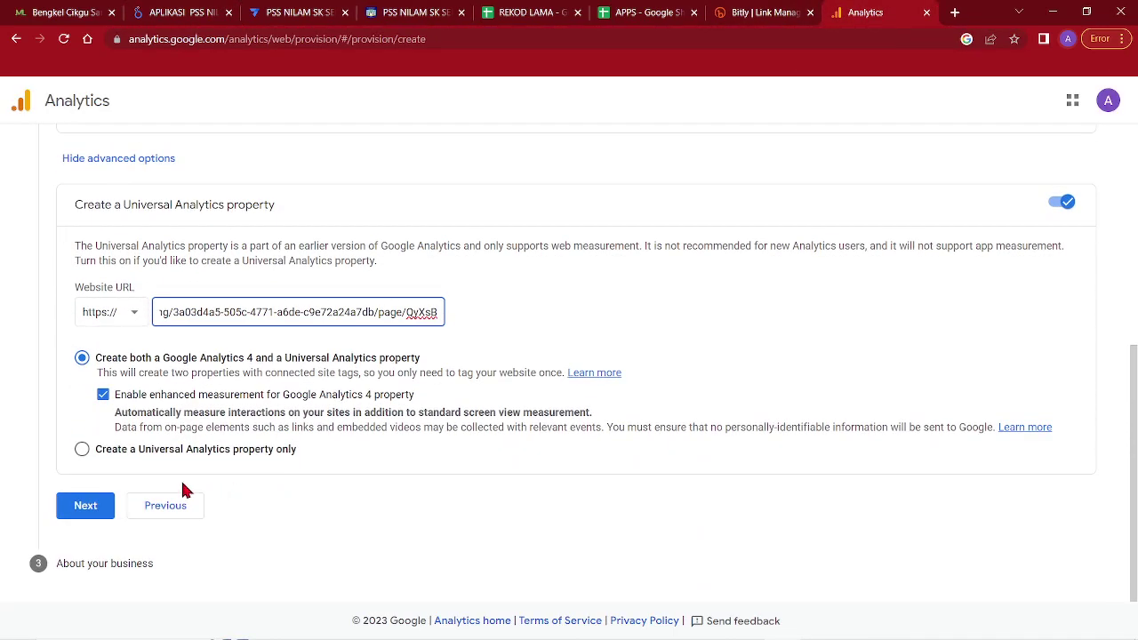
click(92, 511)
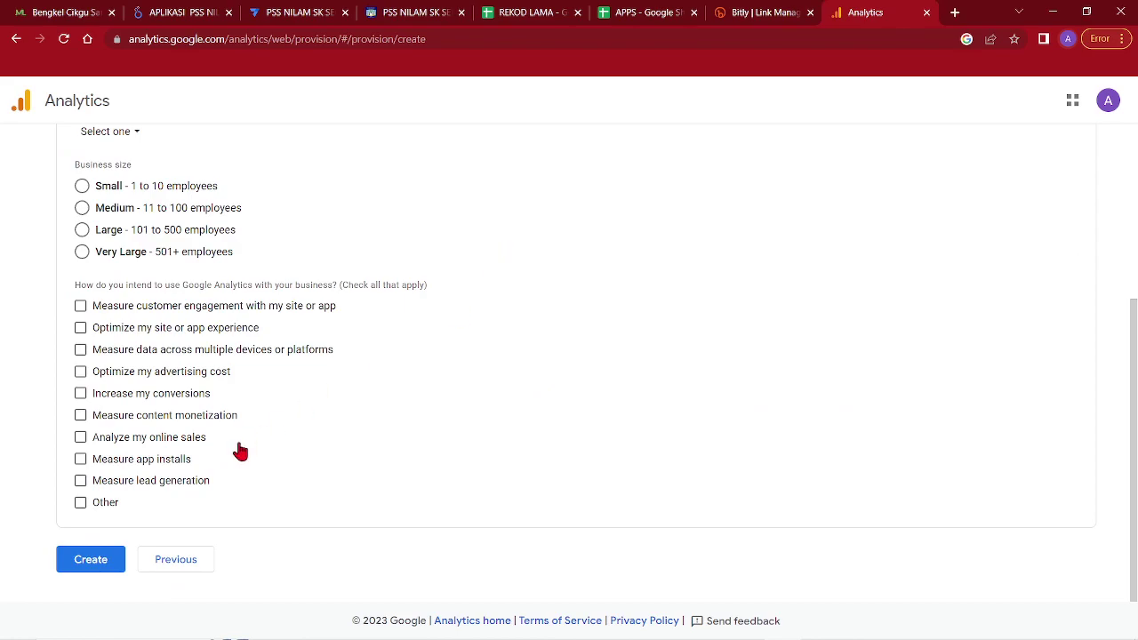
Create the property, accepting the Data Processing Terms and Analytics terms of service
click(83, 565)
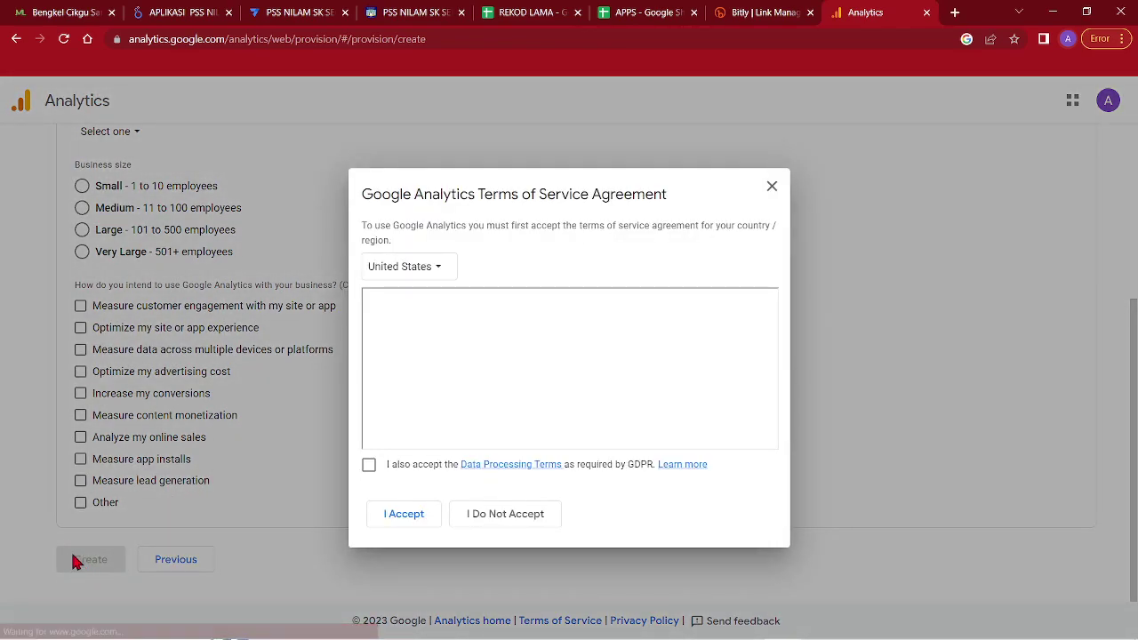
click(376, 466)
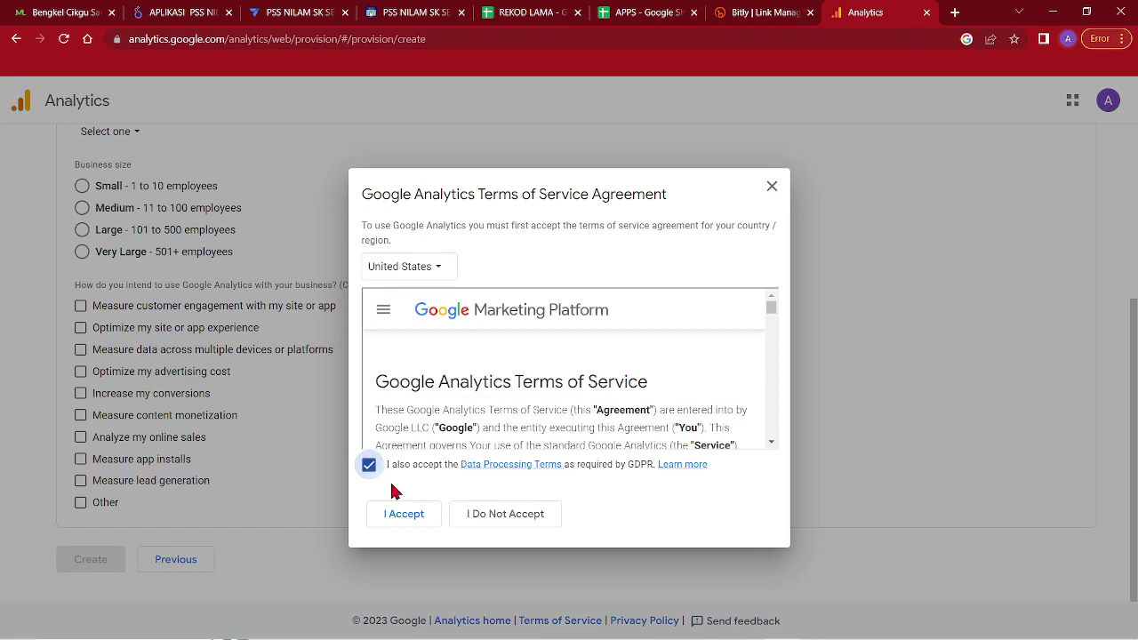
click(404, 515)
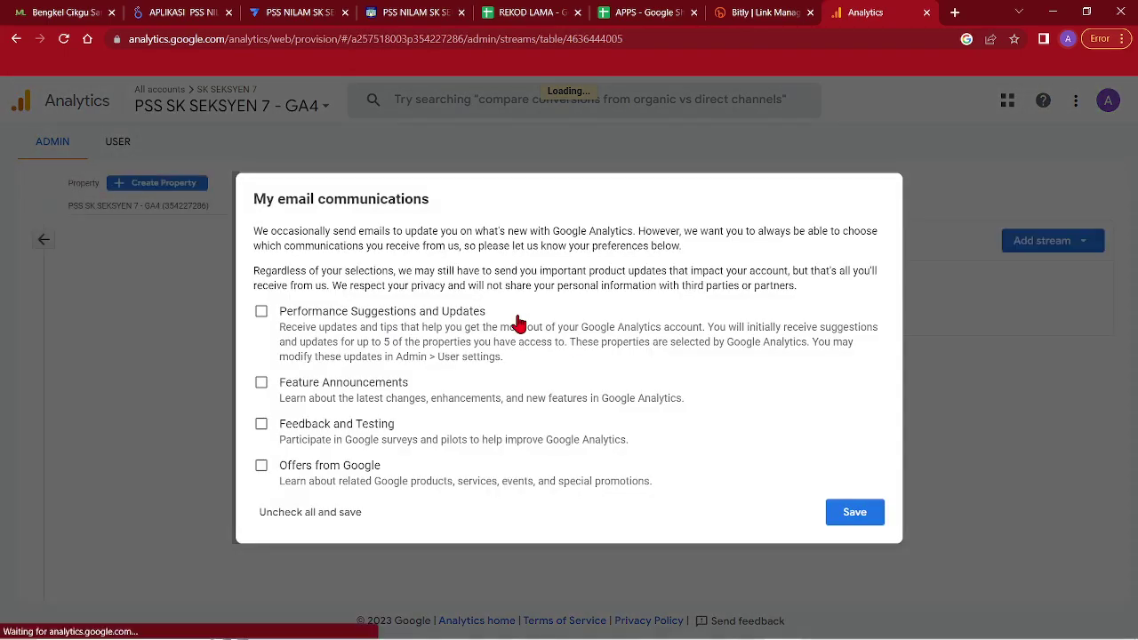
click(323, 512)
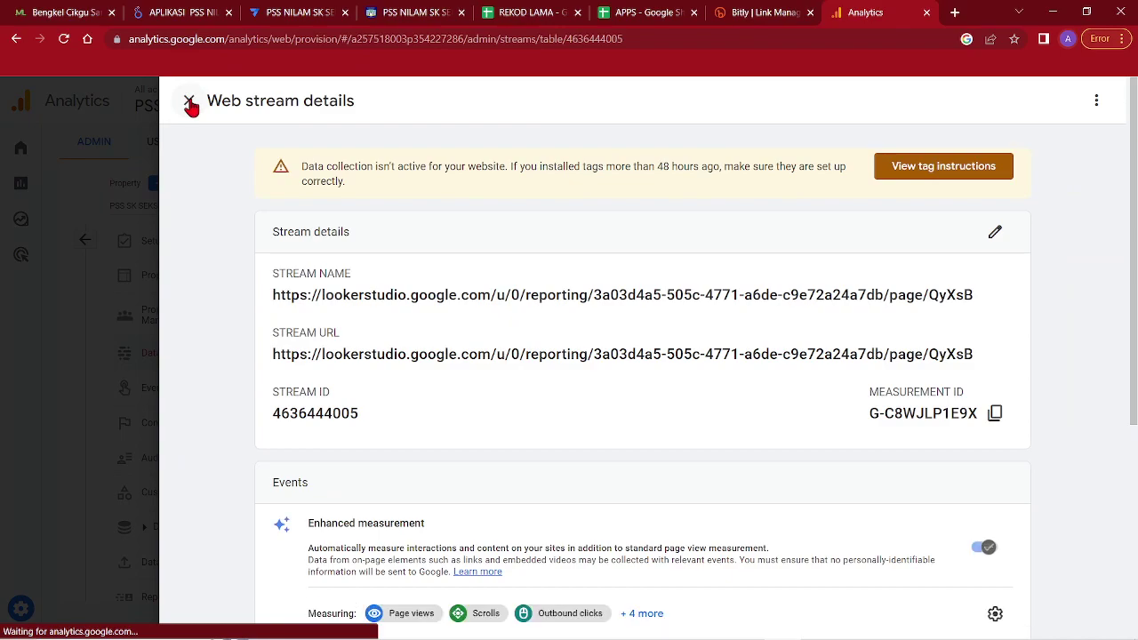
Connect the GA4 property to PSS SK SEKSYEN 7, save, and uncheck all email updates
click(189, 101)
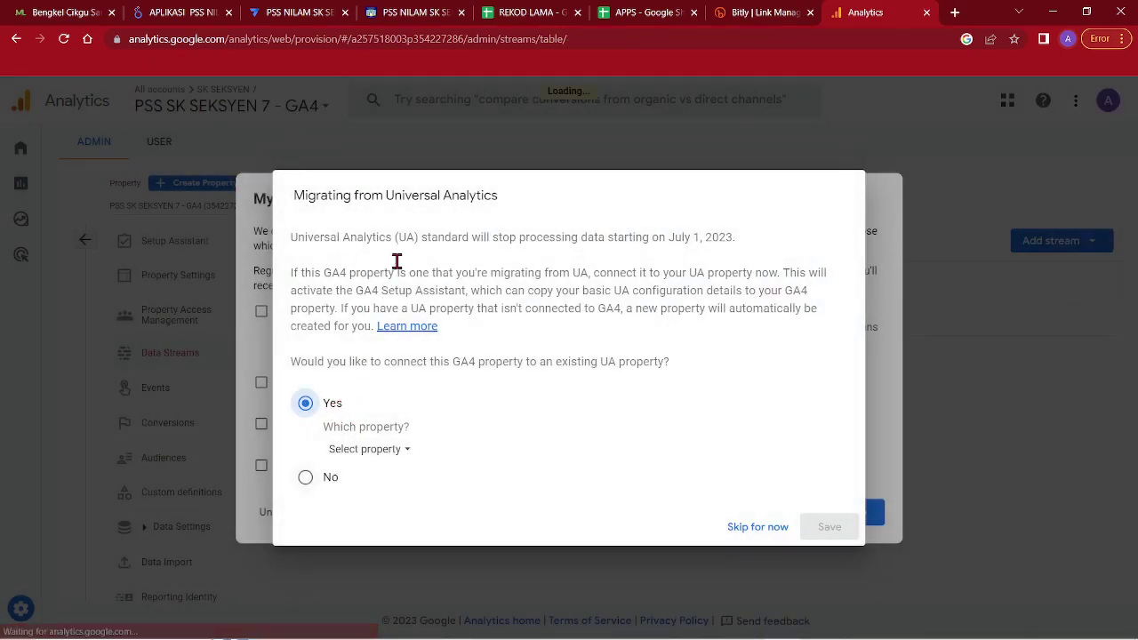
click(398, 450)
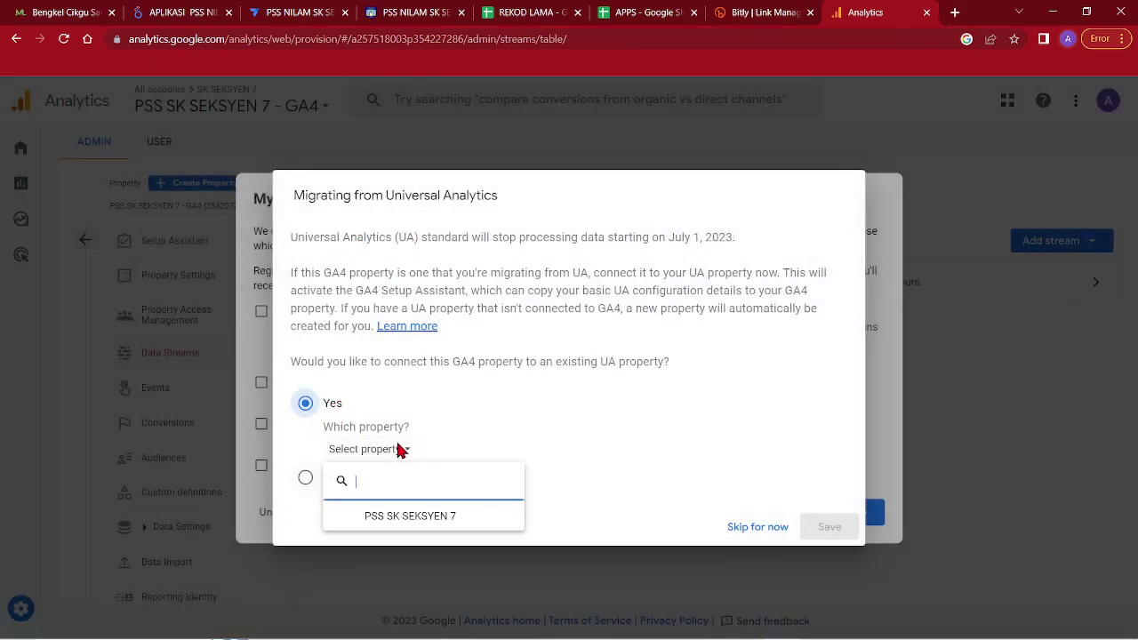
click(395, 518)
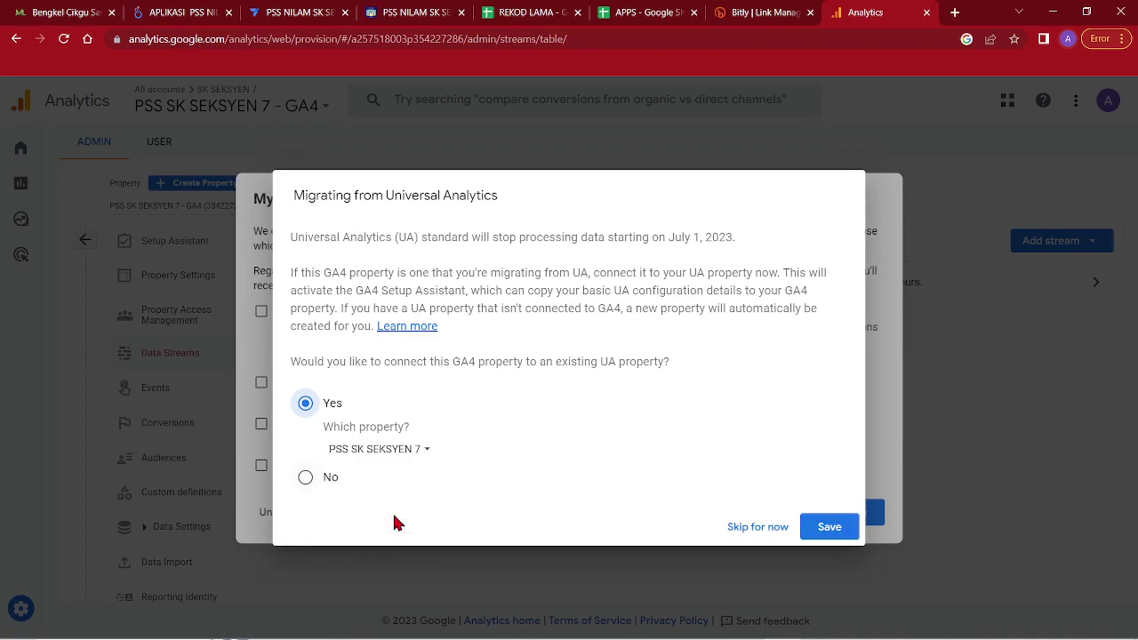
click(829, 527)
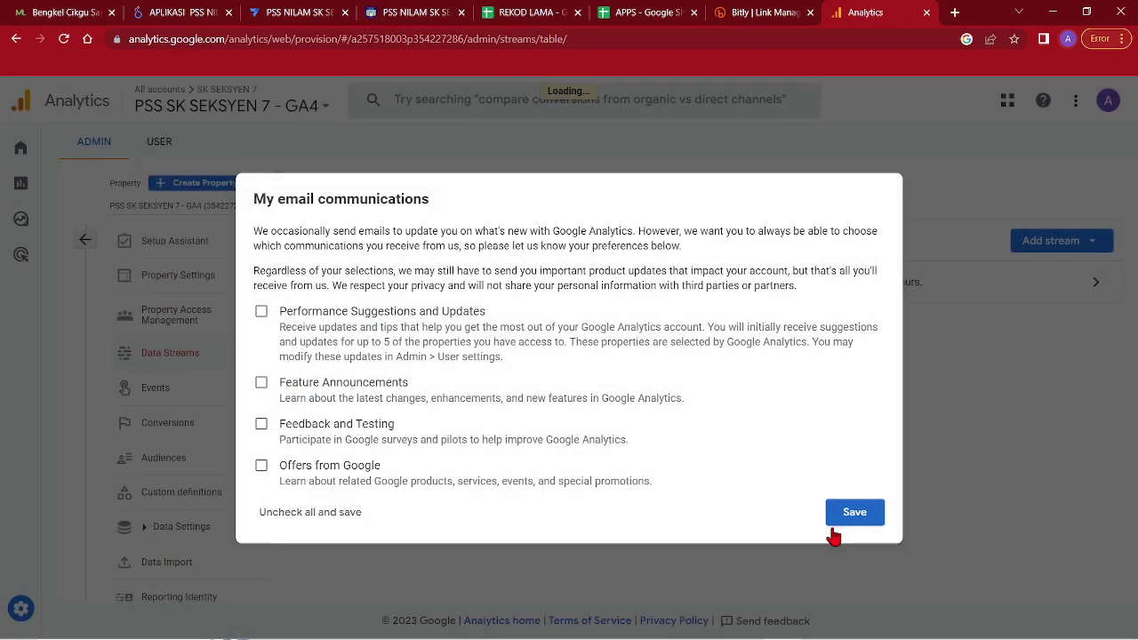
click(325, 515)
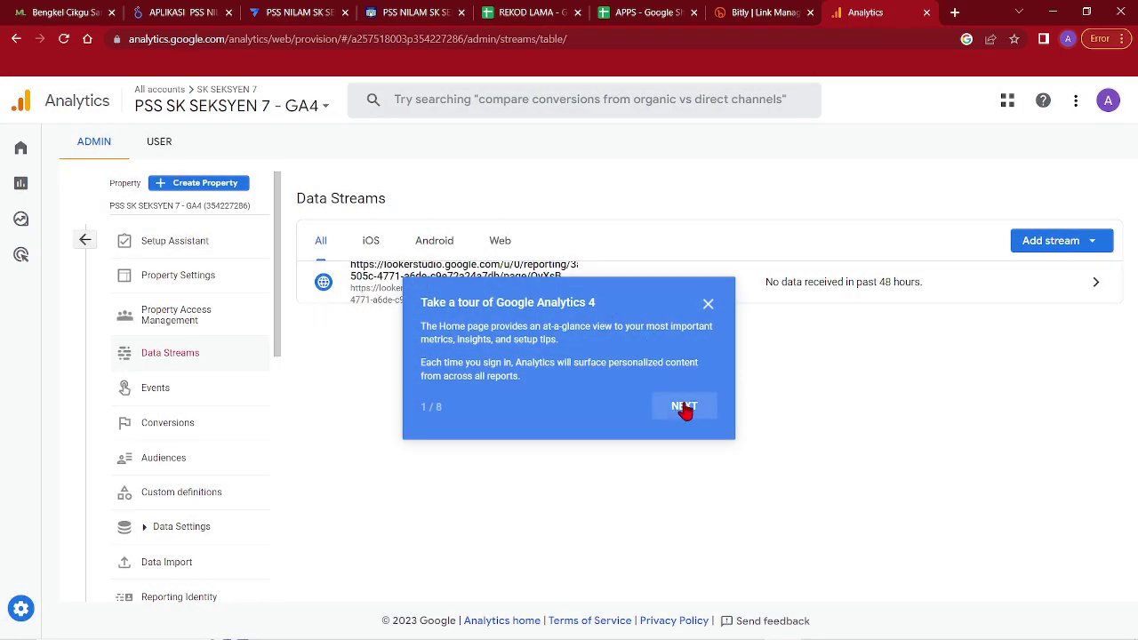
Copy the web stream's Measurement ID and return to the Looker Studio dashboard
click(708, 304)
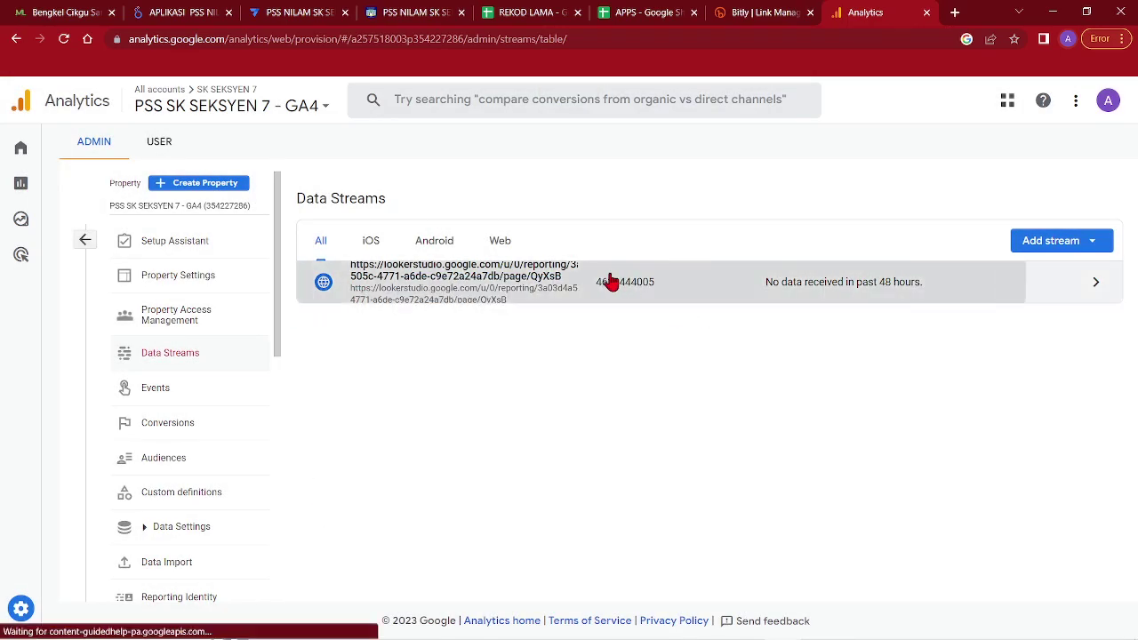
click(612, 283)
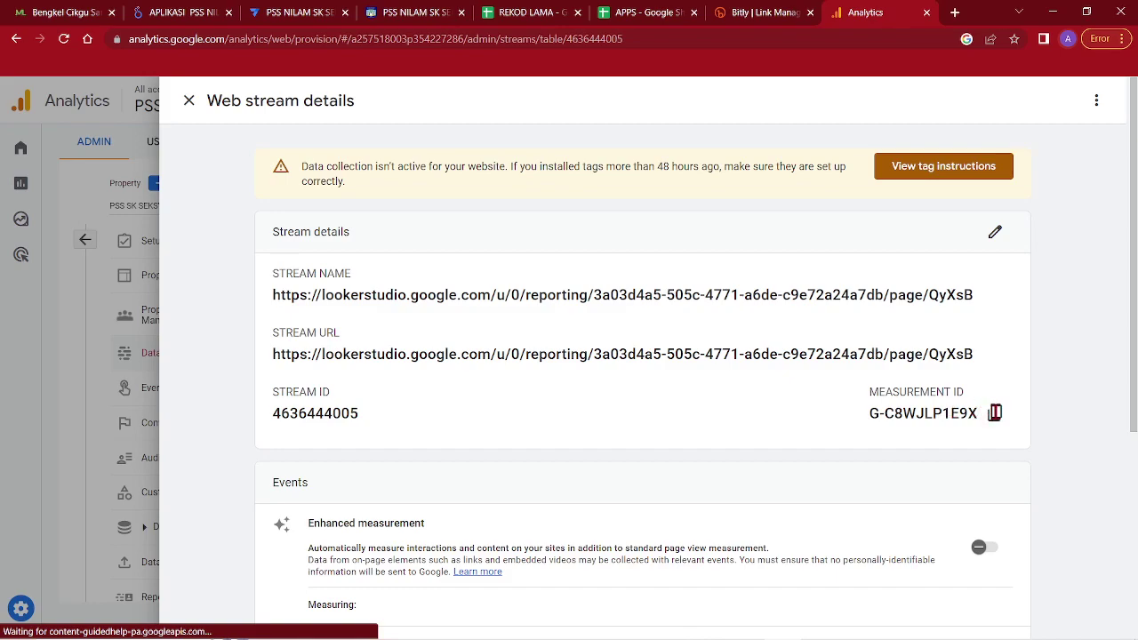
click(994, 413)
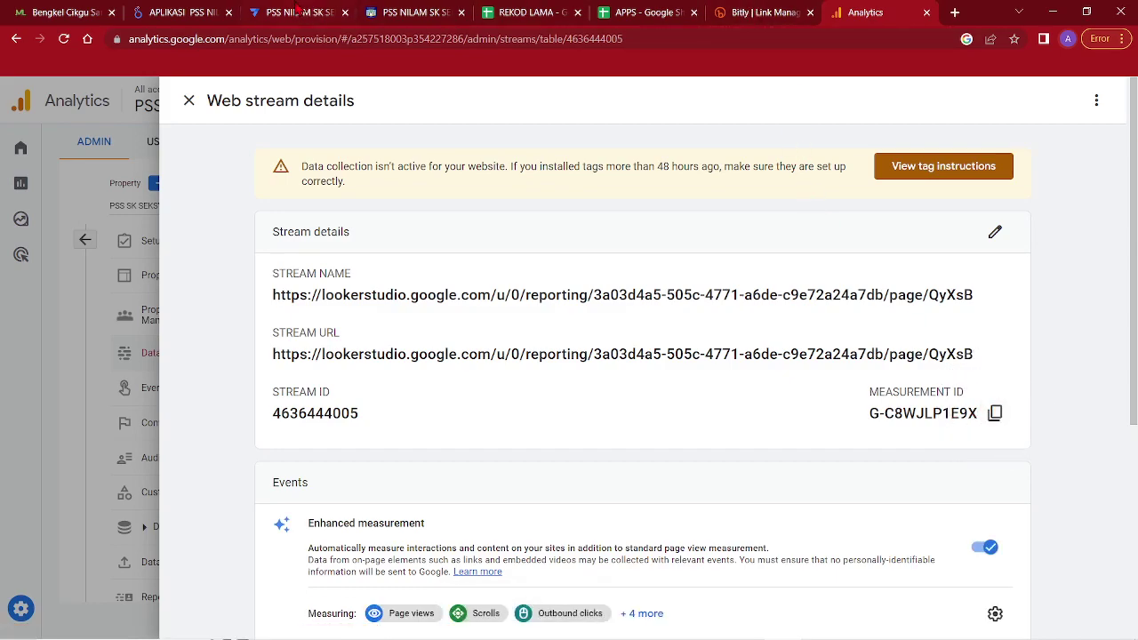
click(298, 11)
click(187, 13)
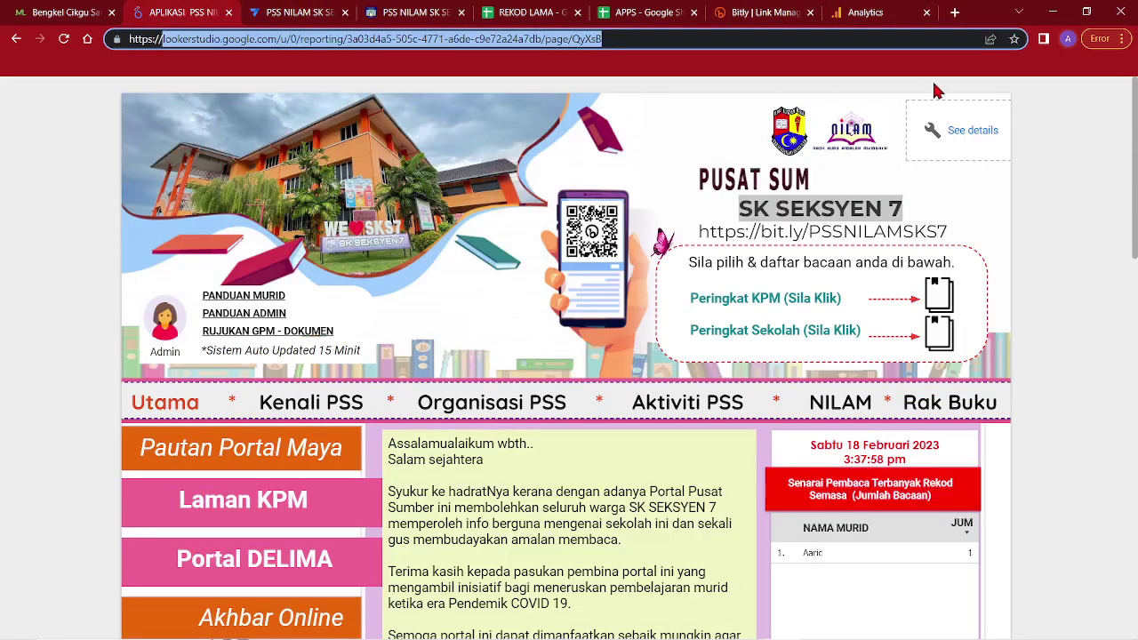
In edit mode, paste the measurement ID into Report settings, then choose Add data > Google Analytics
click(963, 102)
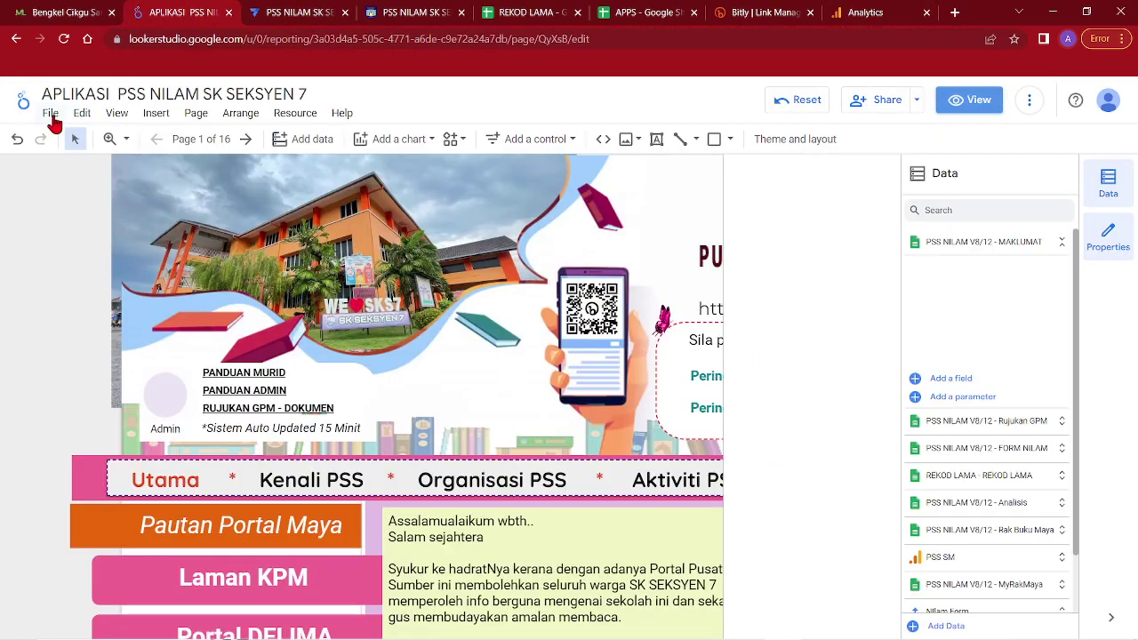
click(51, 114)
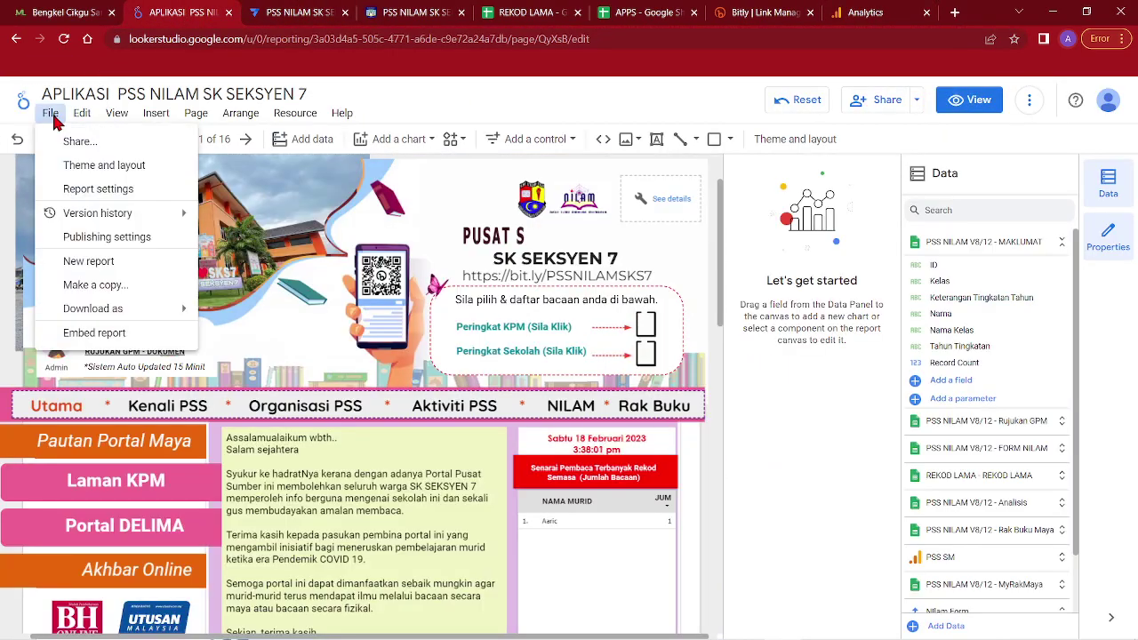
click(94, 188)
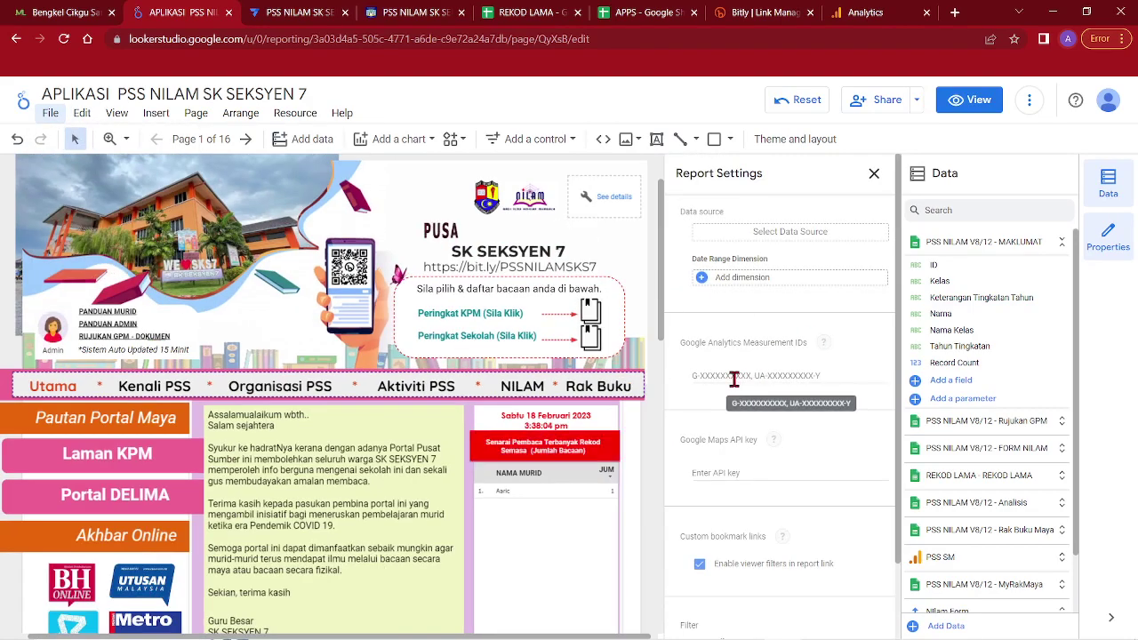
right_click(735, 383)
click(769, 492)
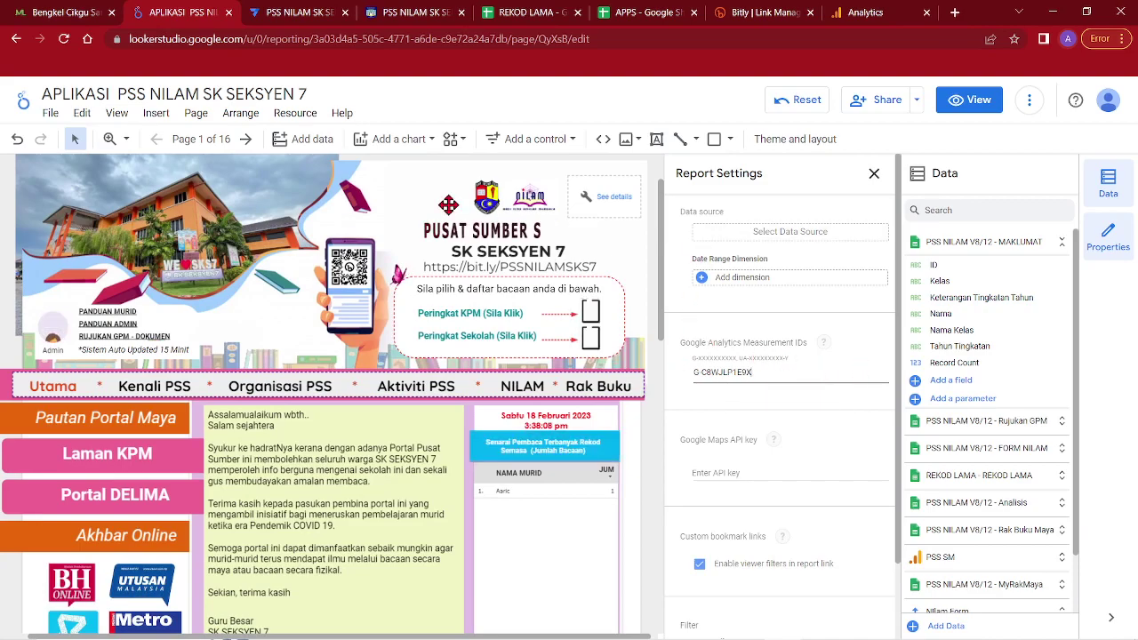
click(305, 139)
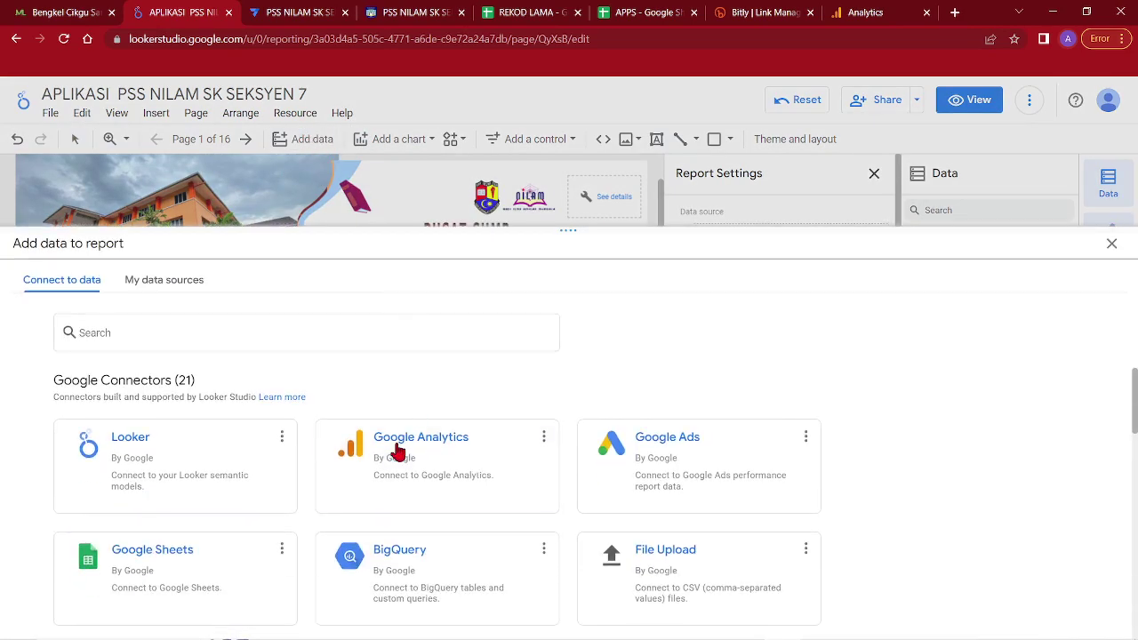
click(397, 454)
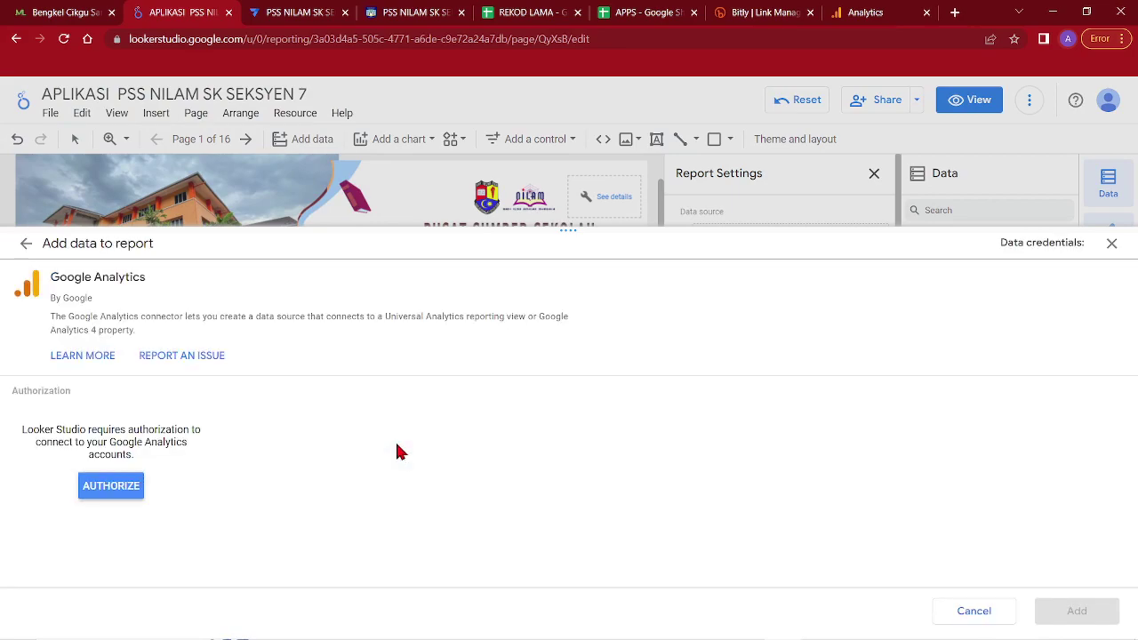
Authorize the Analytics connector with the school account and add property PSS SK SEKSYEN 7 - GA4
click(108, 487)
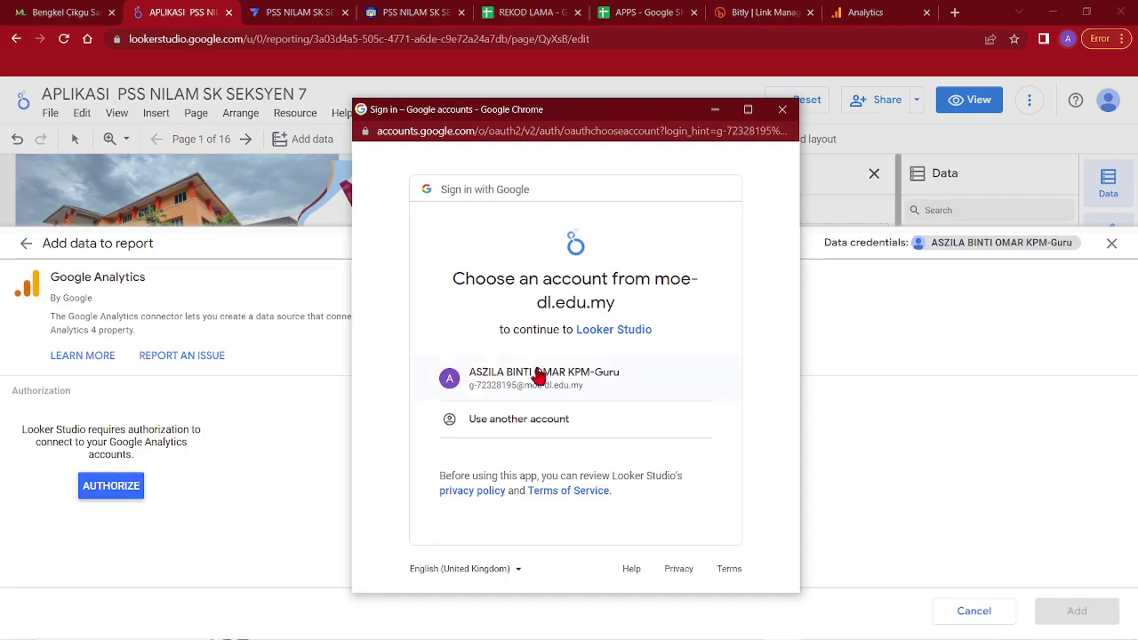
click(557, 376)
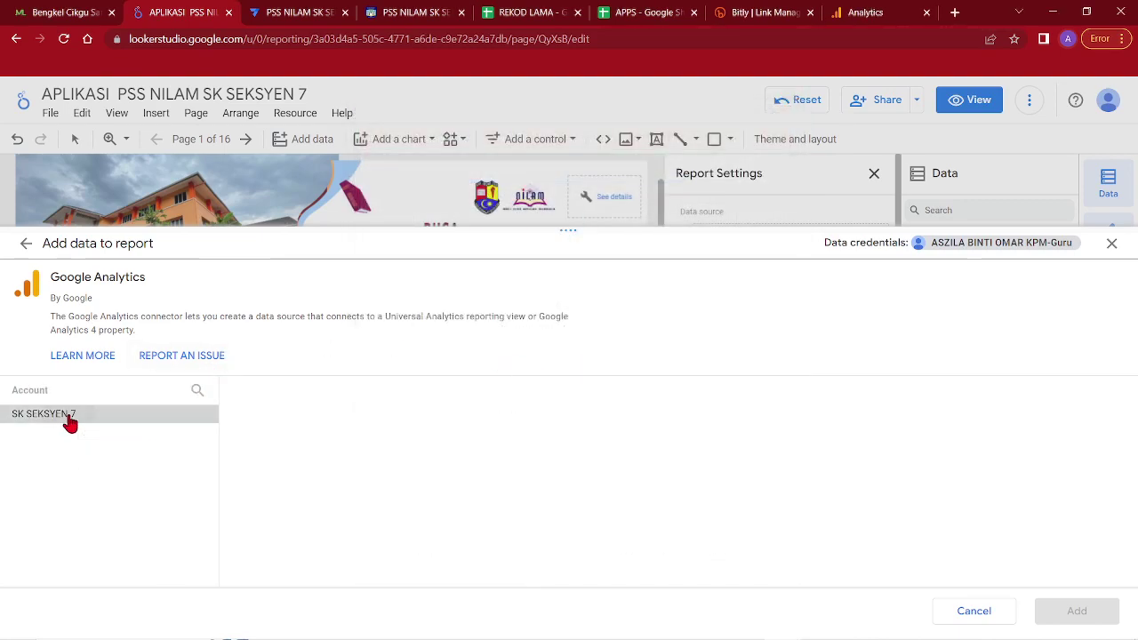
click(70, 424)
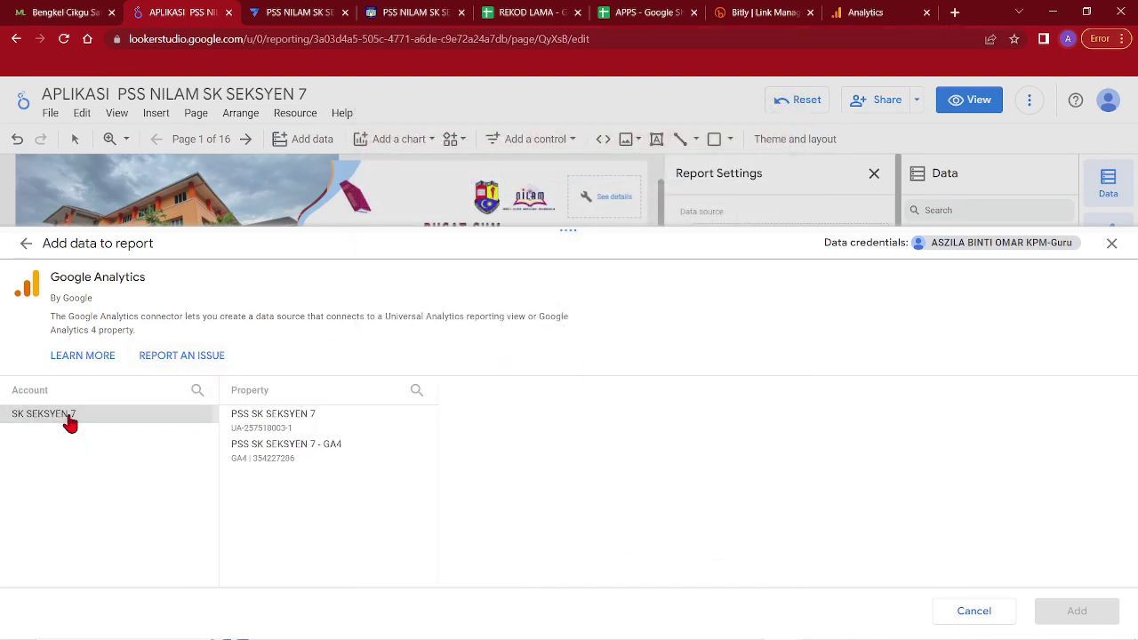
click(277, 461)
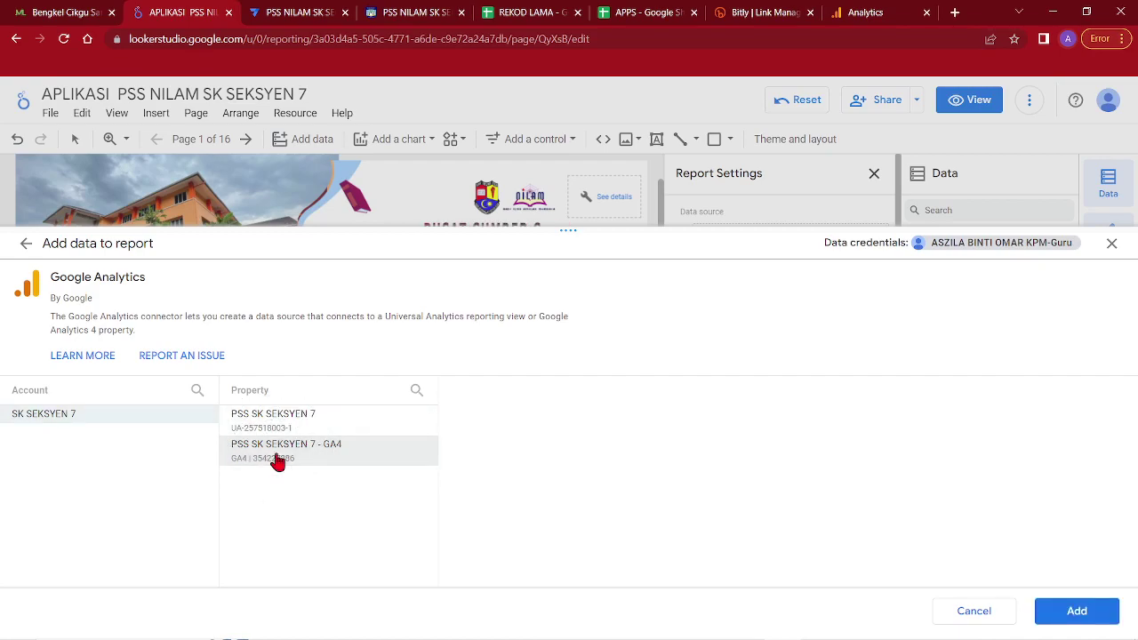
click(1077, 611)
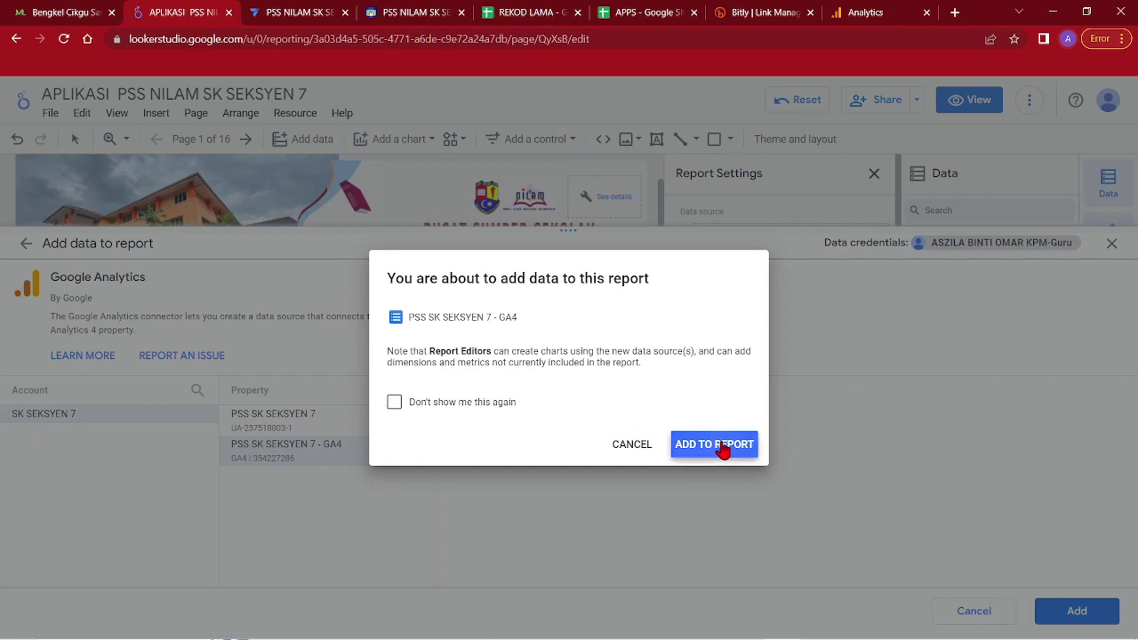
click(715, 444)
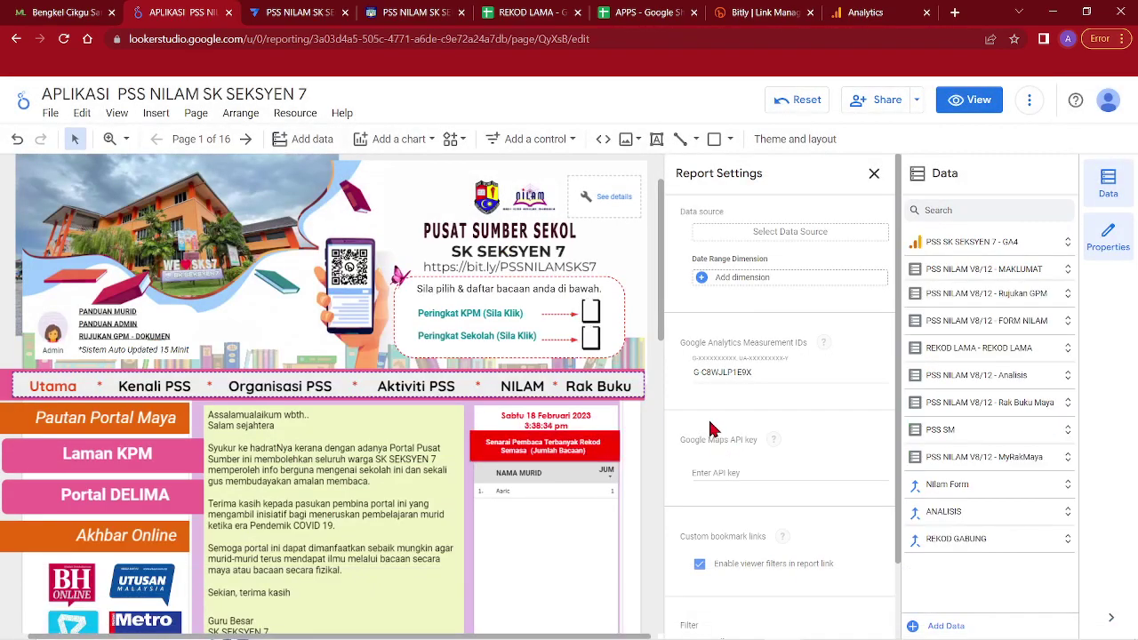
Switch the Jumlah Pelawat scorecard's data source to PSS SK SEKSYEN 7 - GA4 and view the report
click(607, 178)
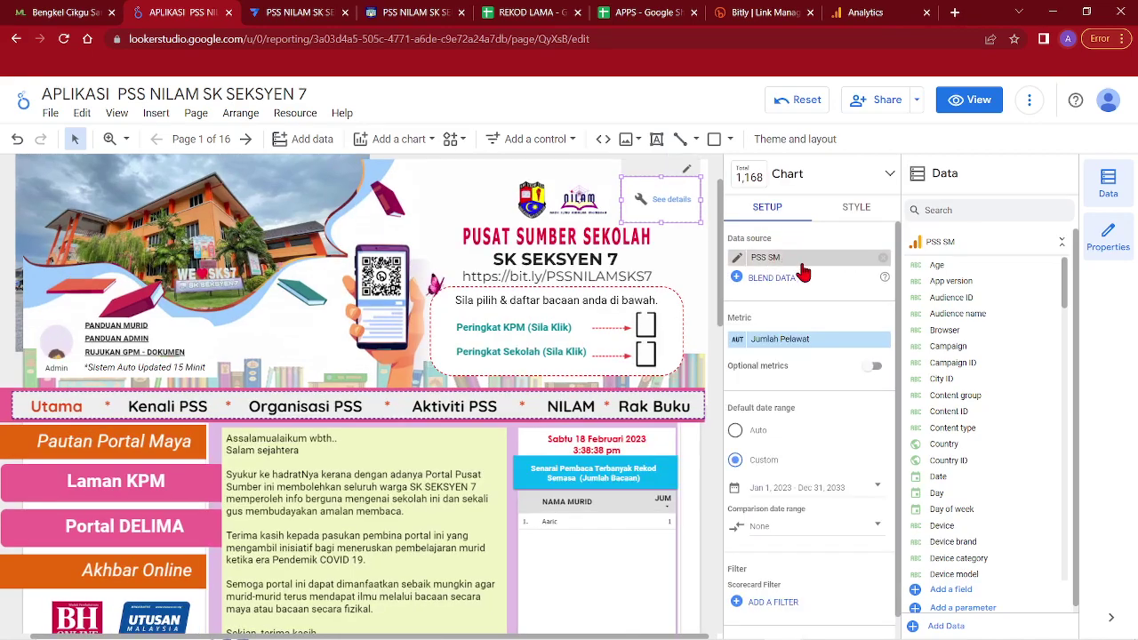
click(803, 258)
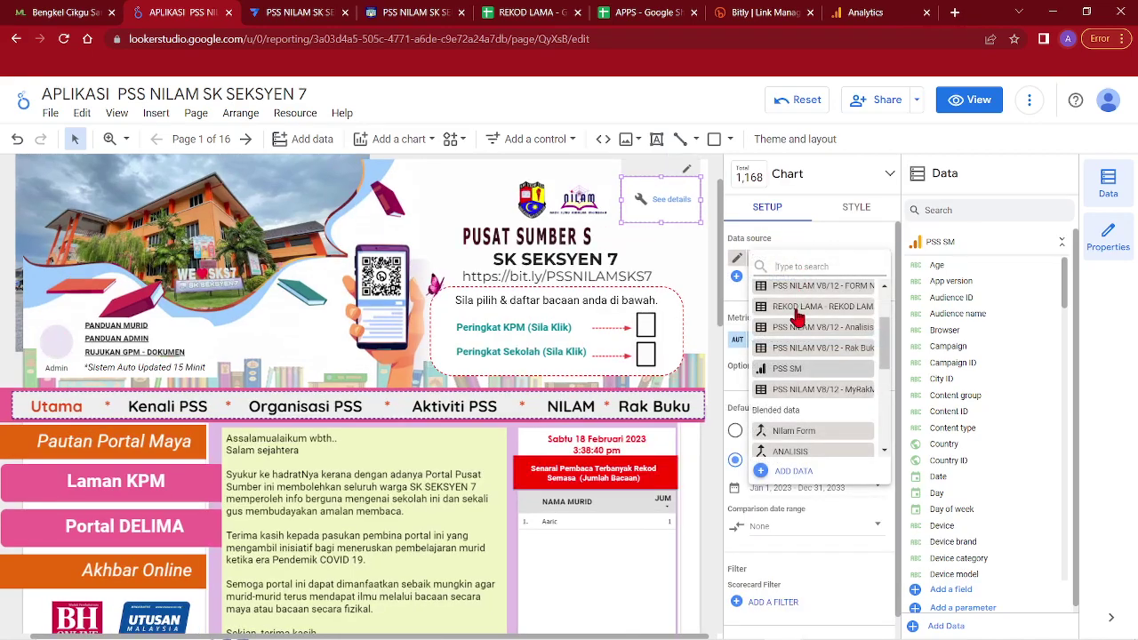
scroll(815, 369, up, 2)
scroll(811, 343, up, 1)
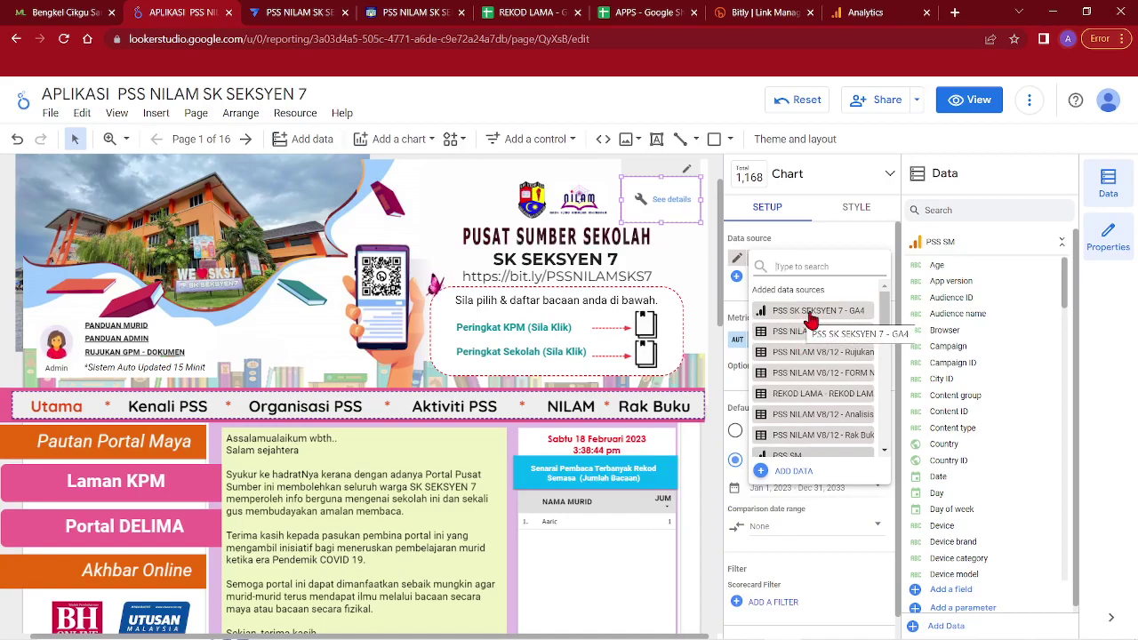
click(811, 311)
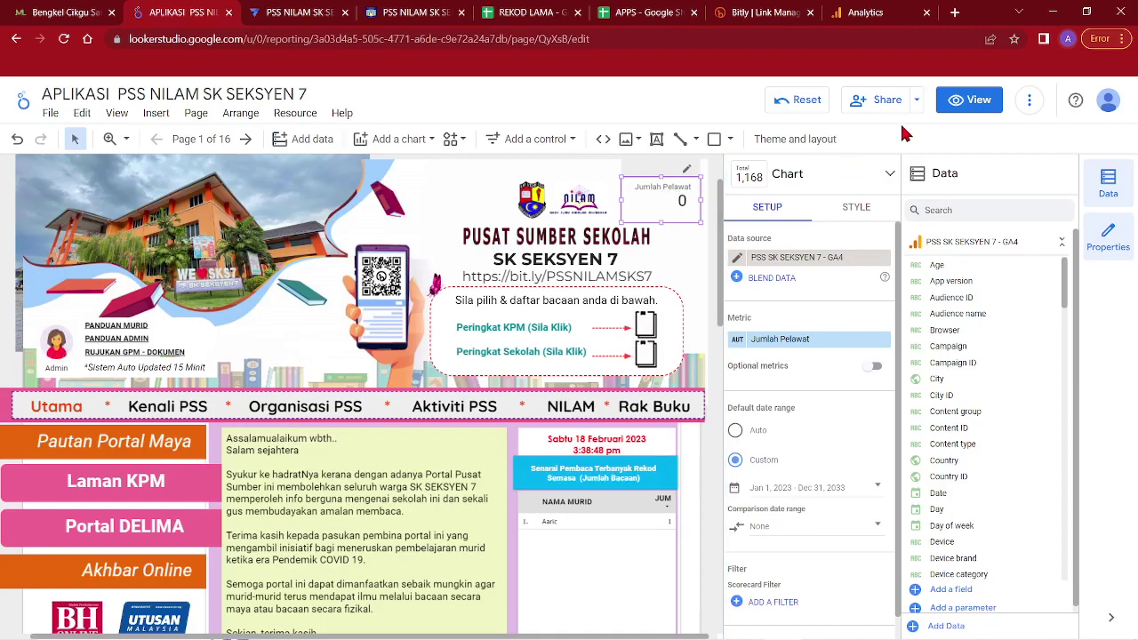
click(967, 99)
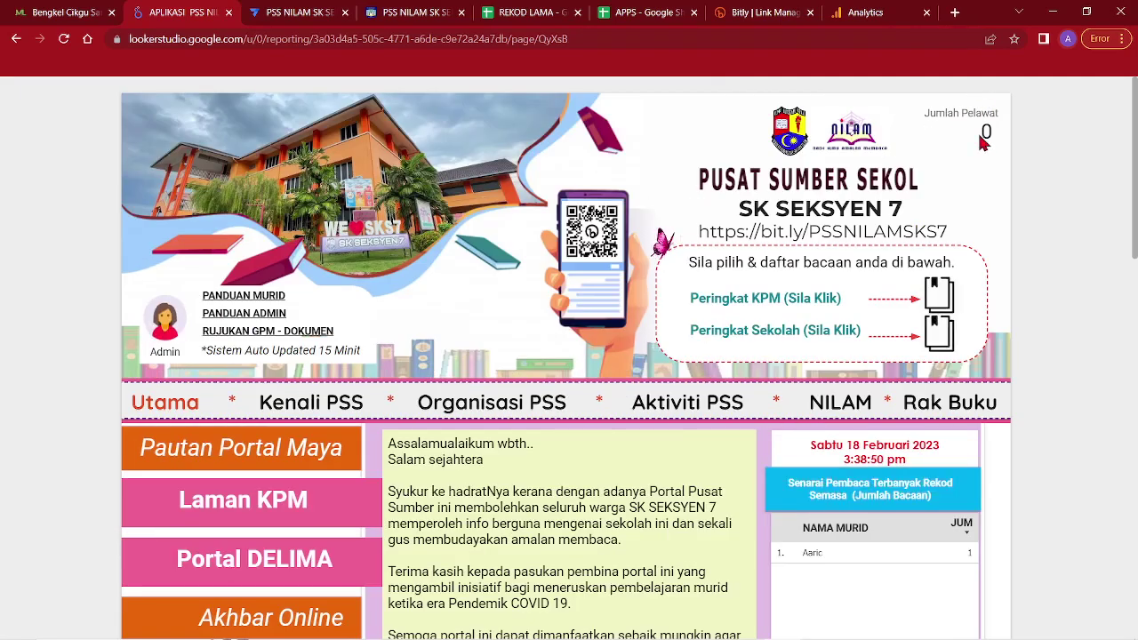
In Analytics, close the web stream details and go to the Home overview
click(867, 12)
click(186, 101)
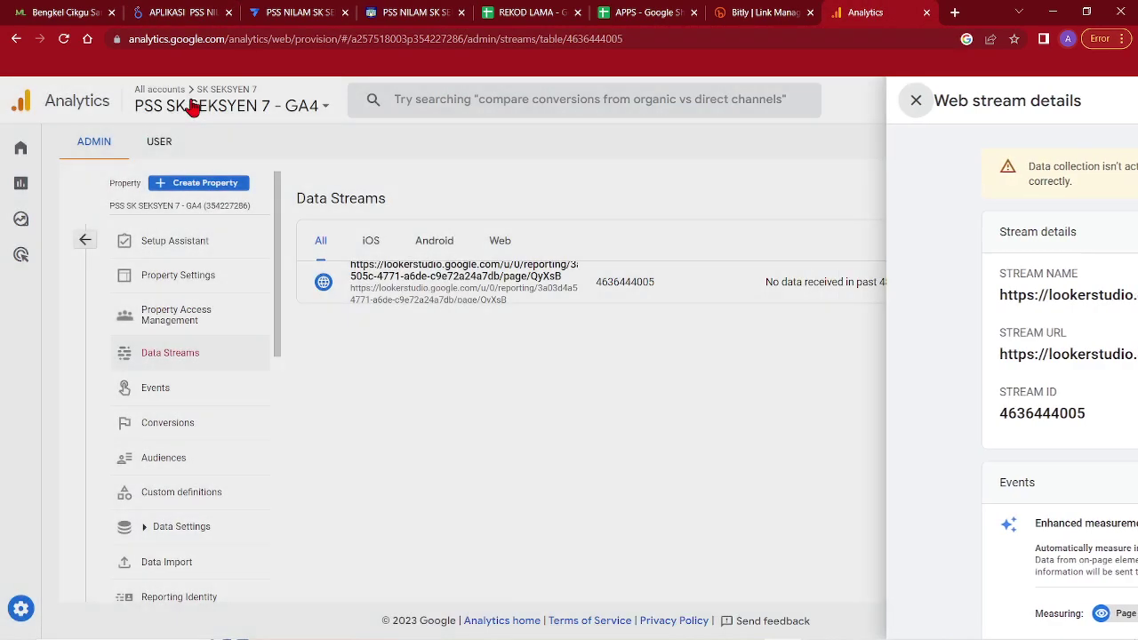
click(19, 151)
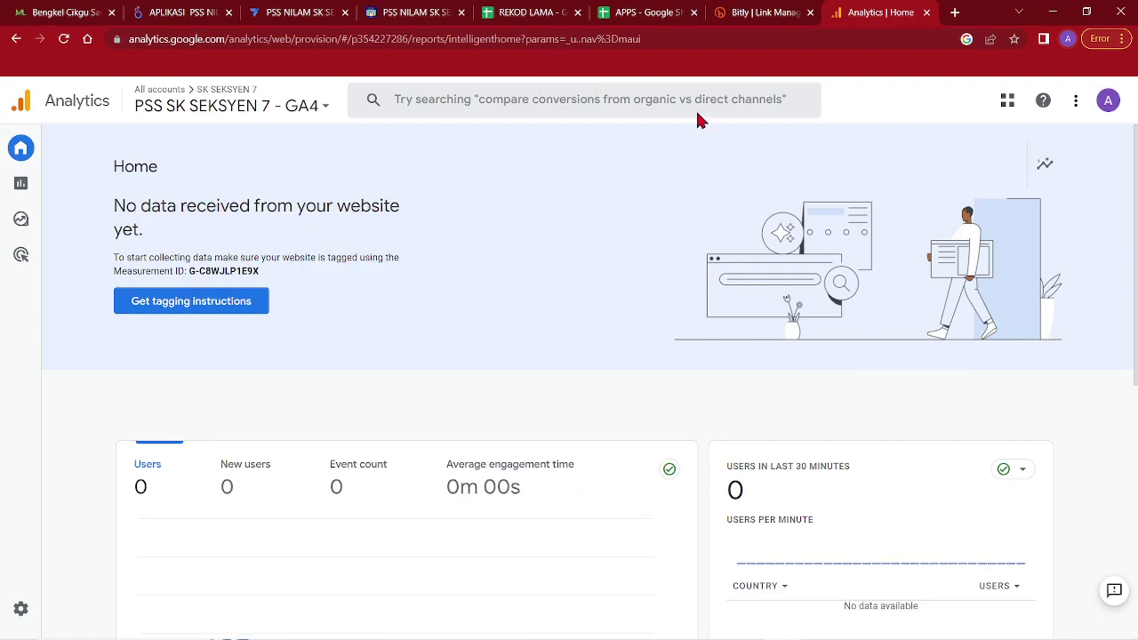
Close the AppSheet editor and NILAM app preview tabs
click(291, 10)
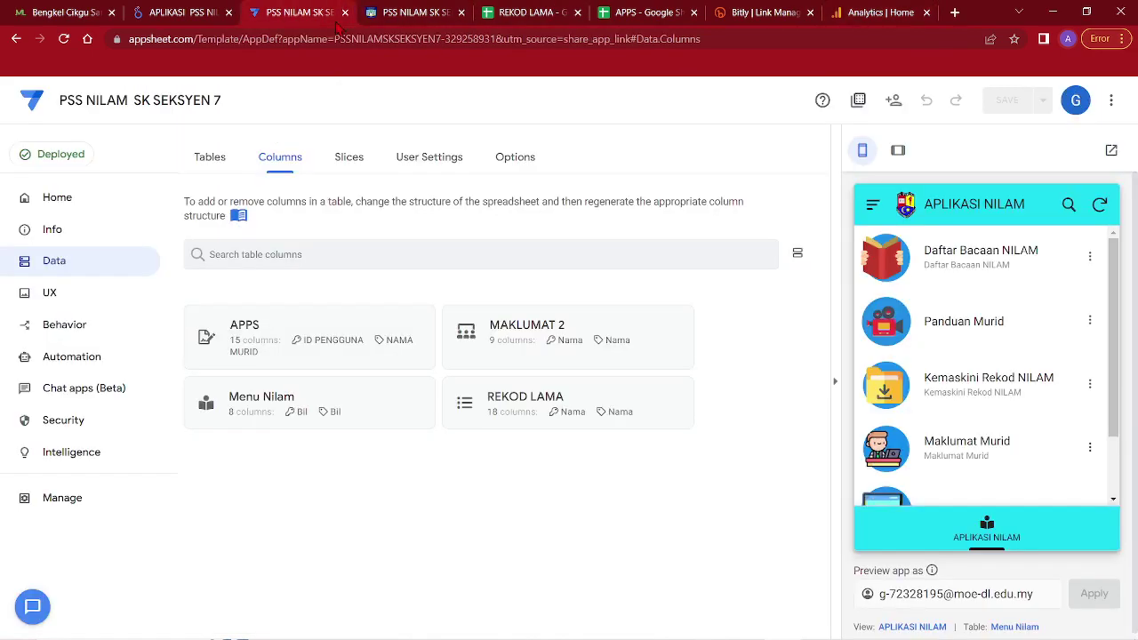
click(397, 11)
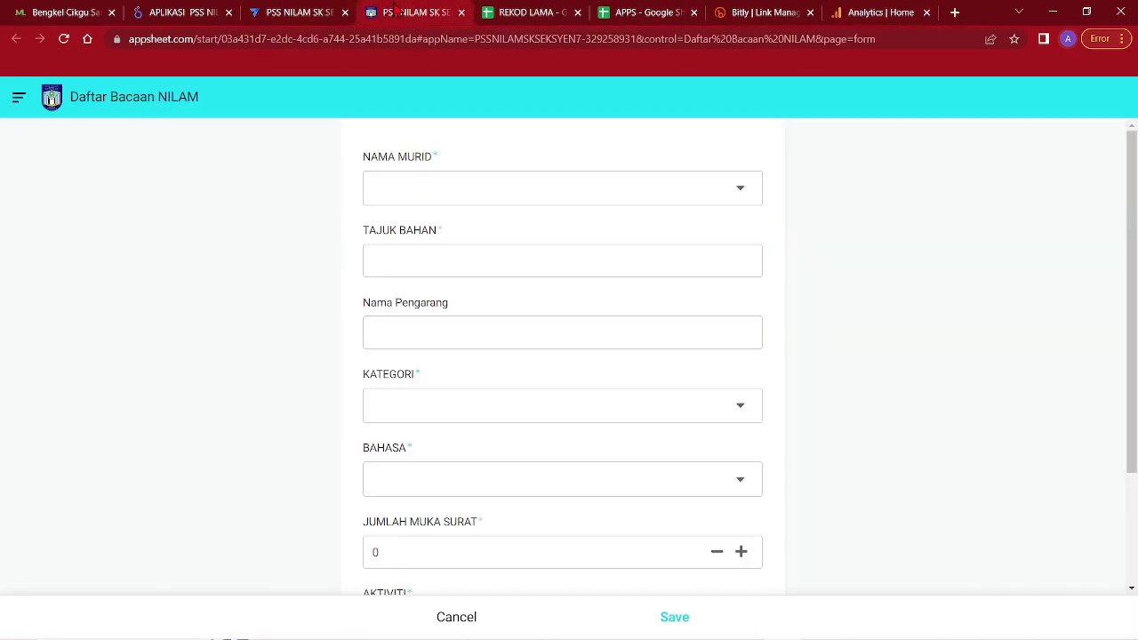
click(178, 12)
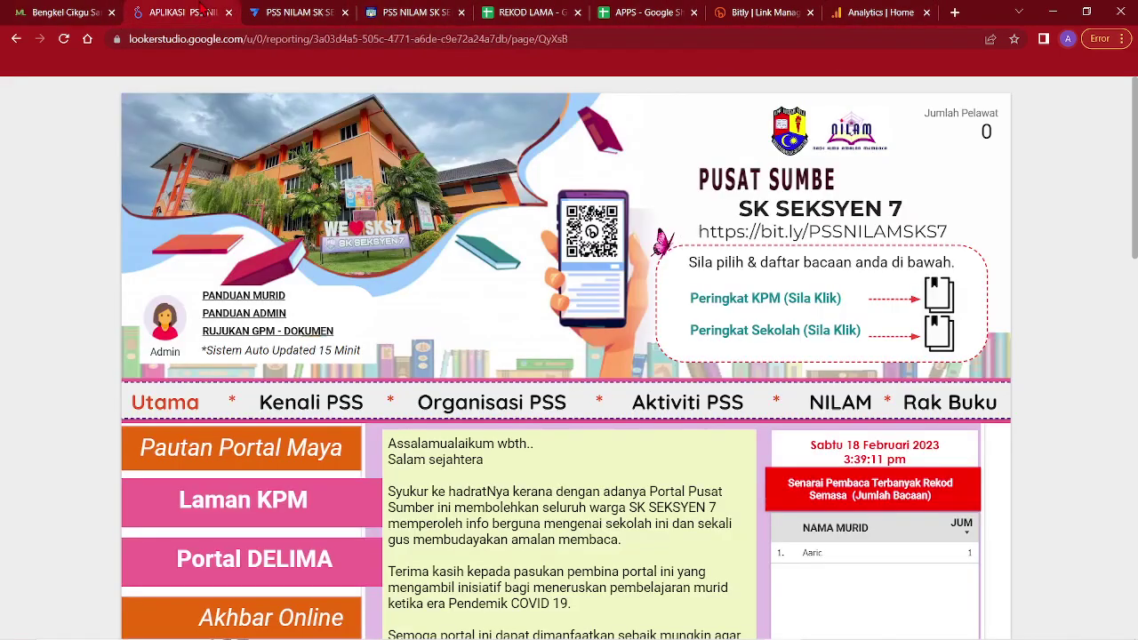
click(345, 13)
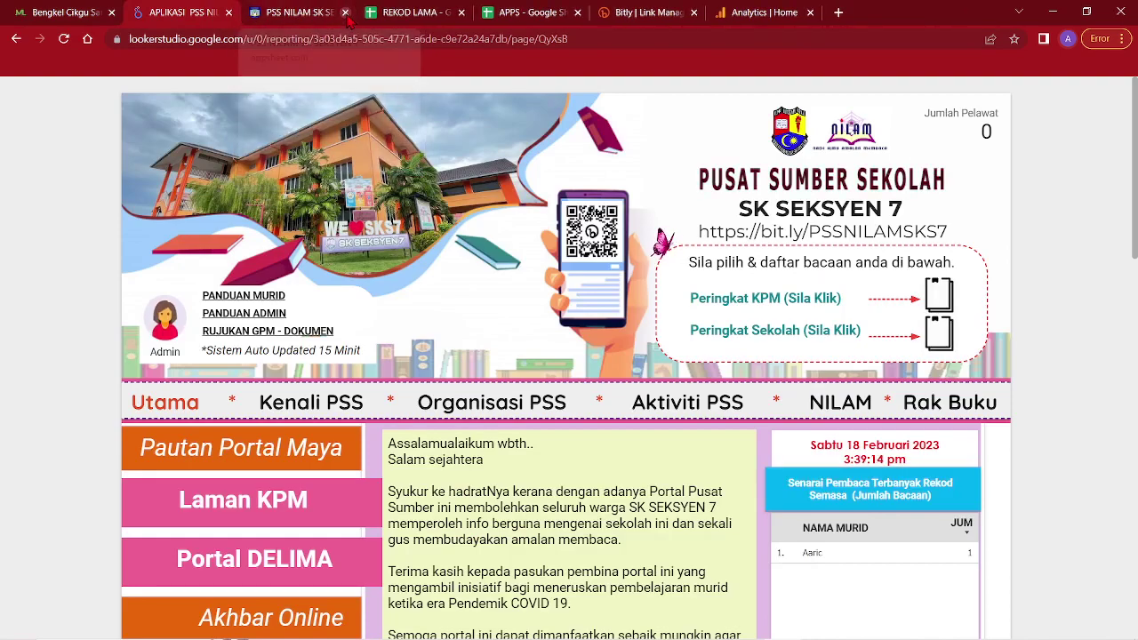
click(346, 14)
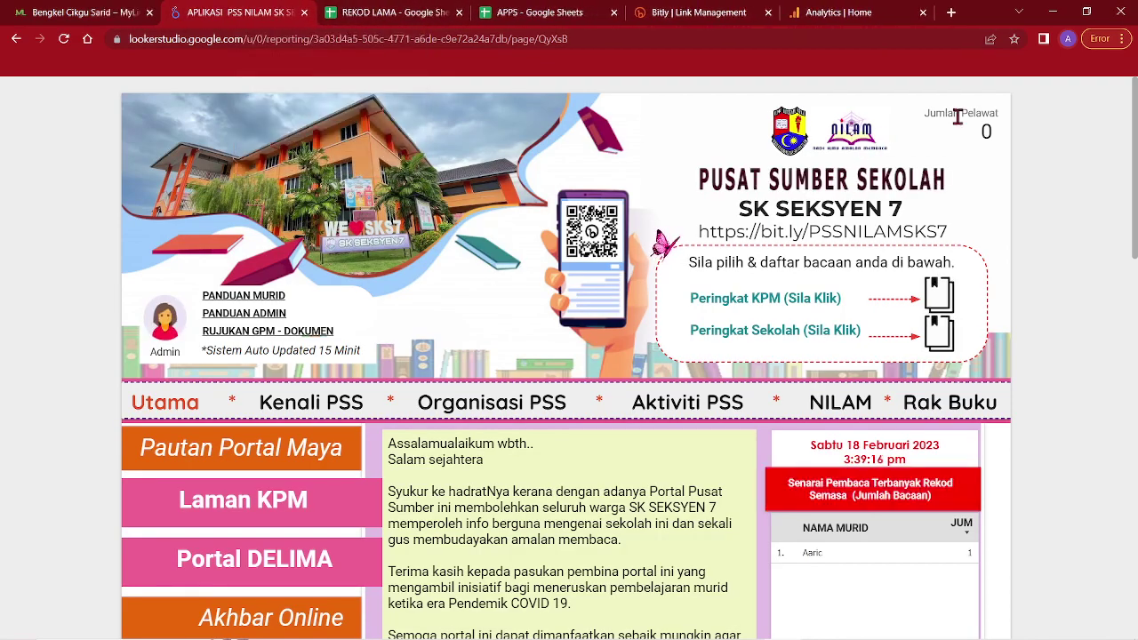
Visit the Kenali PSS, Organisasi PSS, Aktiviti PSS and Rak Buku pages, then switch to Analytics
click(311, 402)
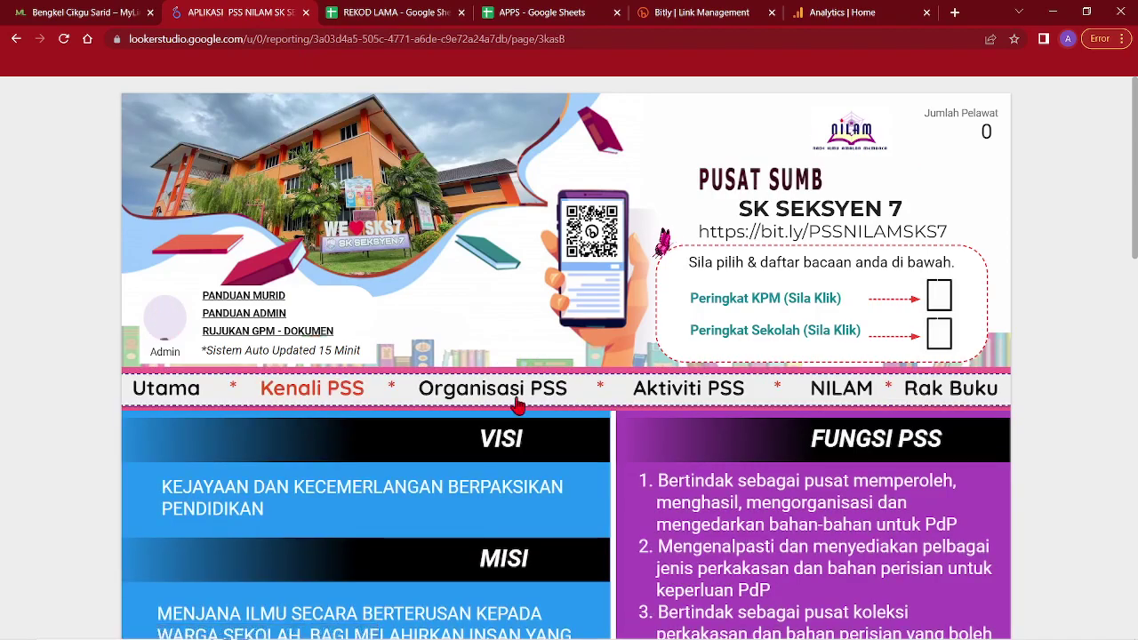
click(491, 404)
click(677, 396)
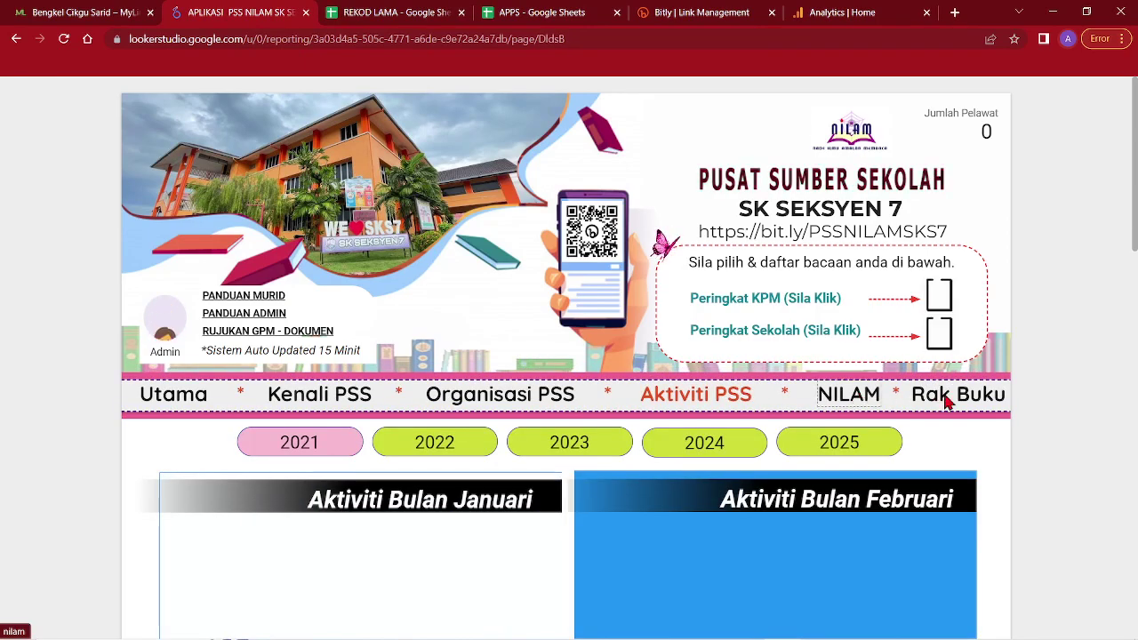
click(946, 396)
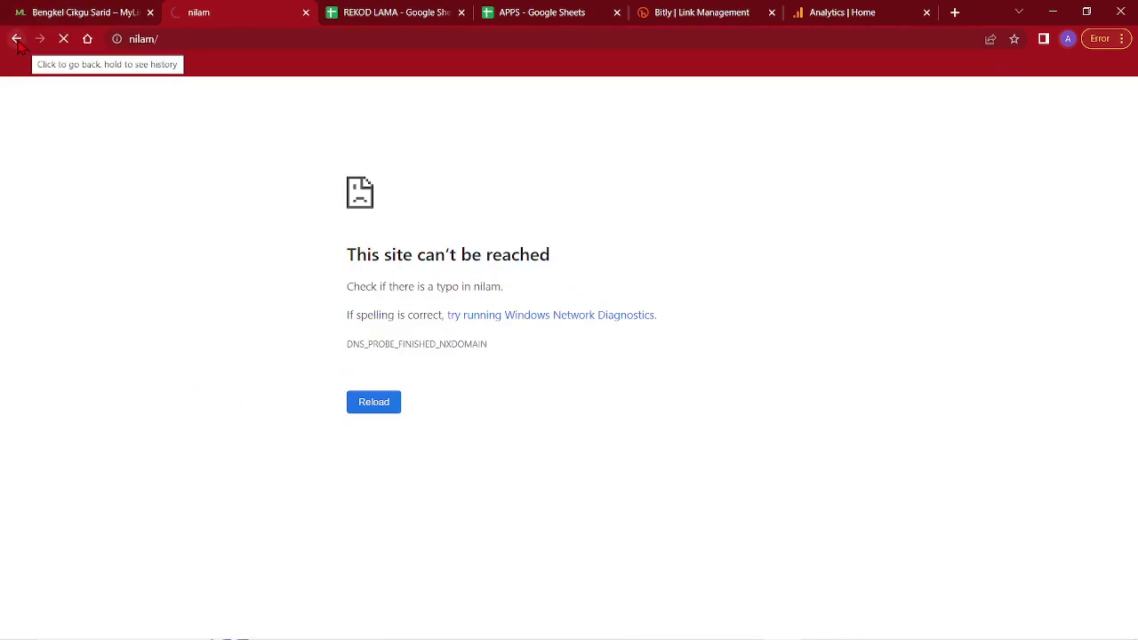
click(839, 11)
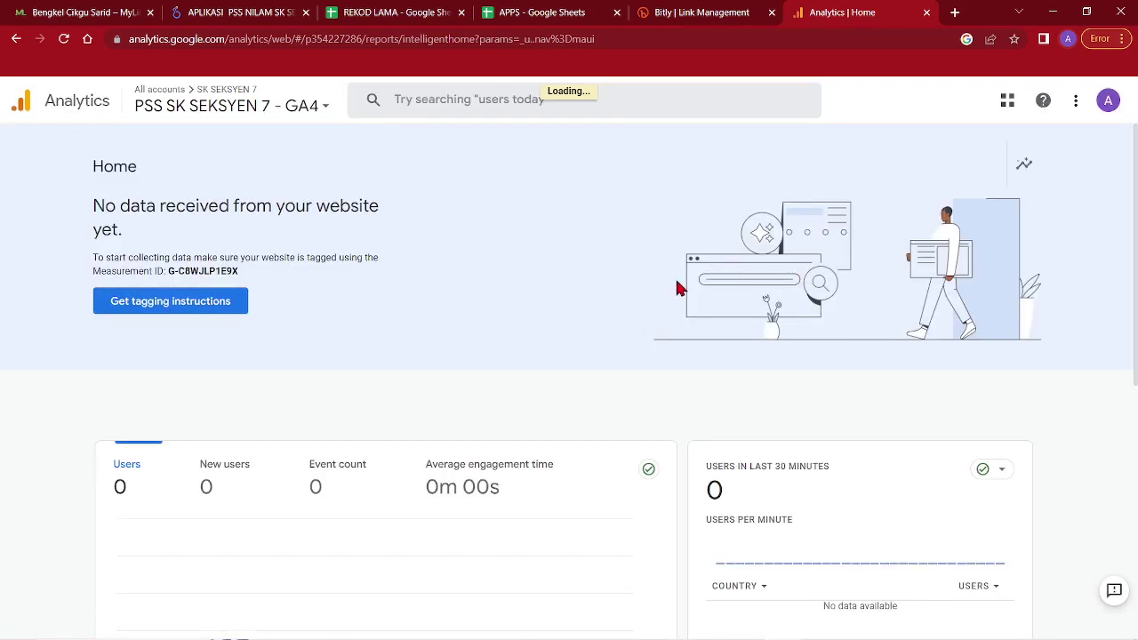
scroll(967, 442, down, 2)
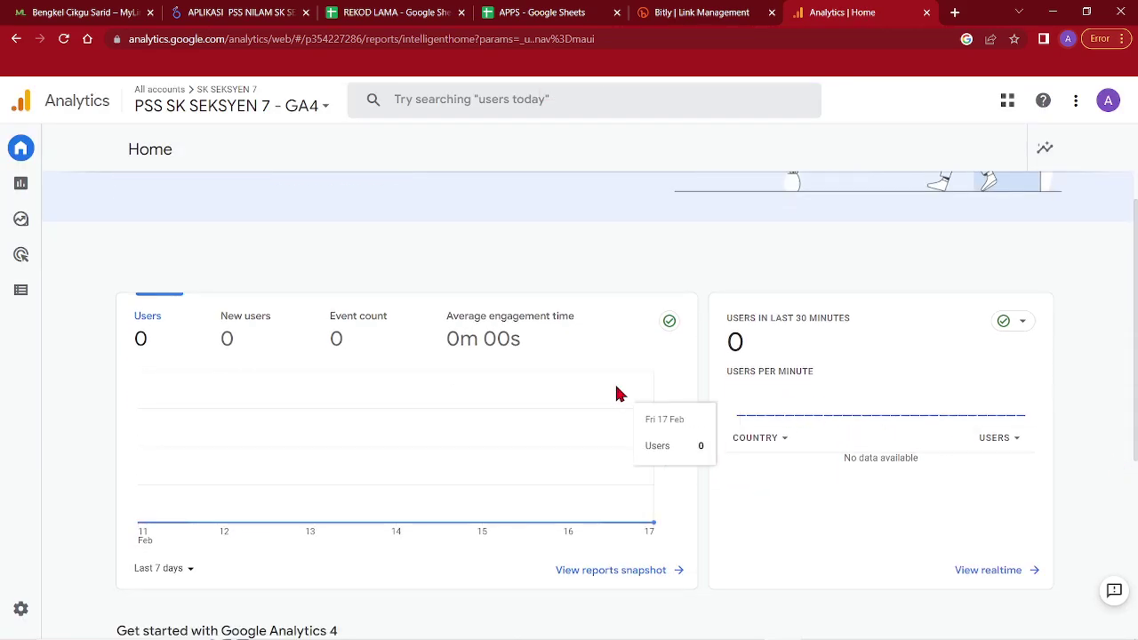
scroll(560, 382, up, 2)
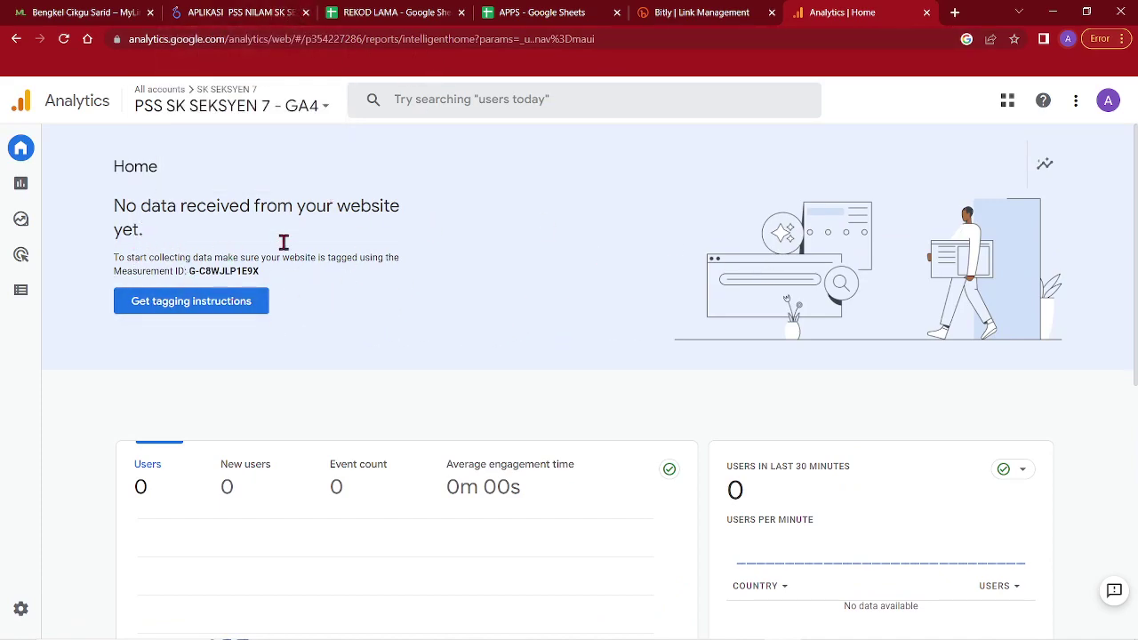
click(267, 24)
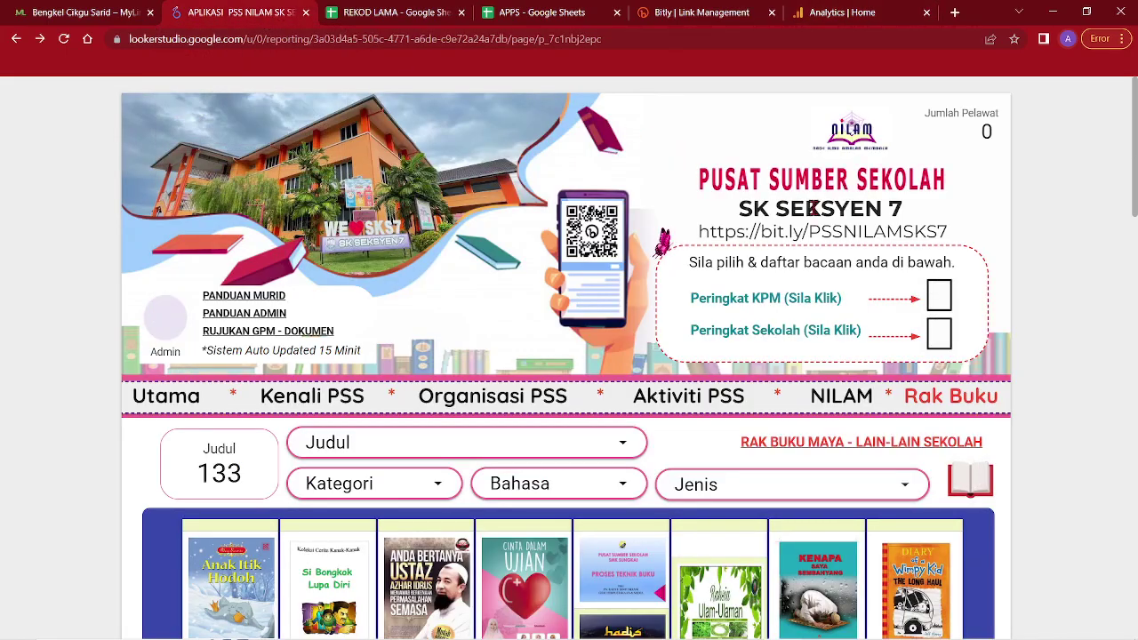
scroll(720, 313, down, 2)
click(163, 248)
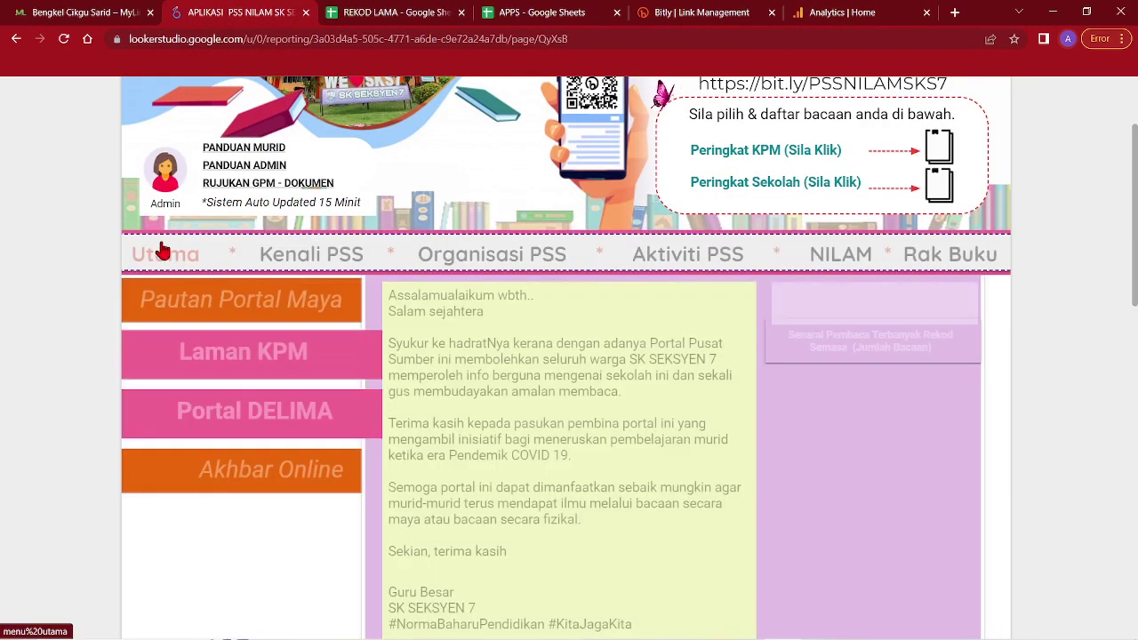
scroll(1062, 252, up, 2)
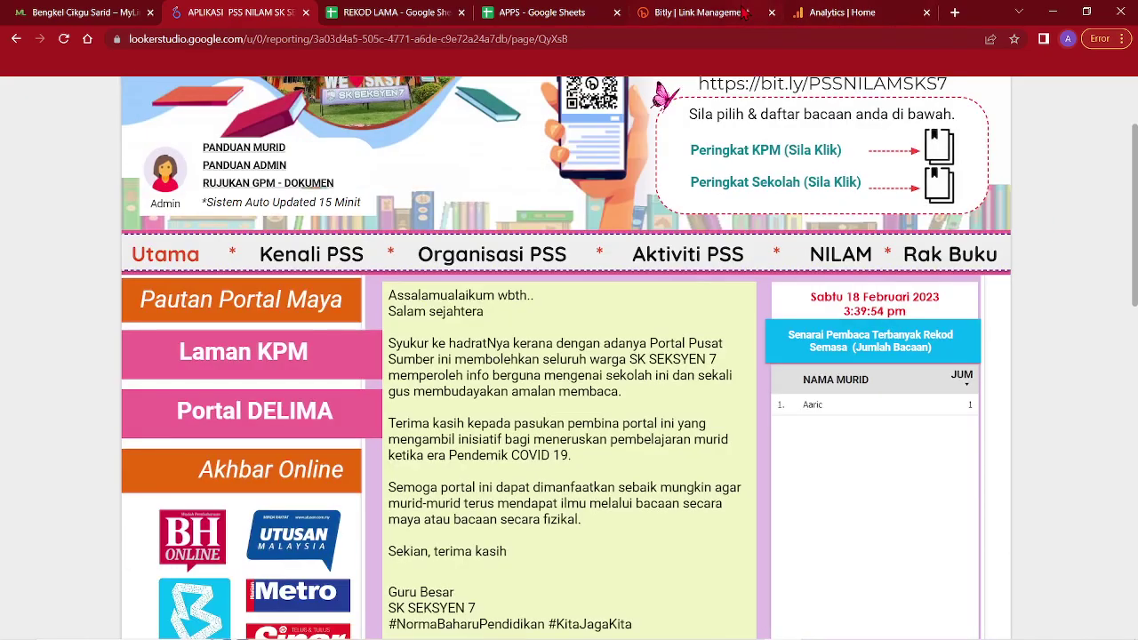
key(ctrl+5)
click(882, 11)
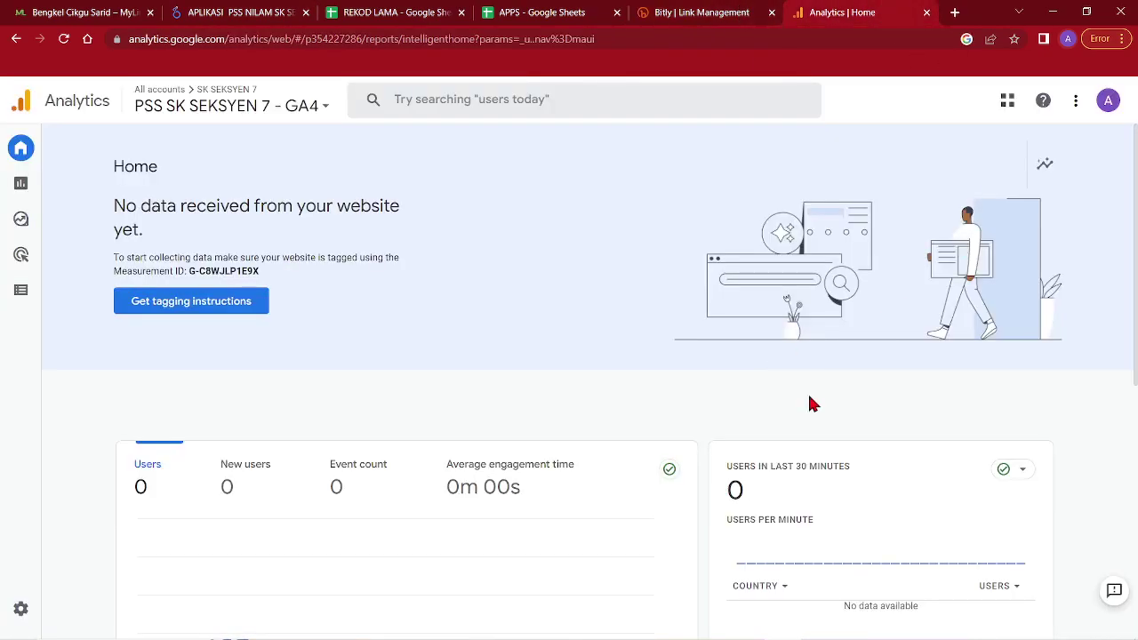
Check the NOTA PSS NILAM task checklist, then minimize Google Docs to return to the SK SEKSYEN 7 portal
click(264, 11)
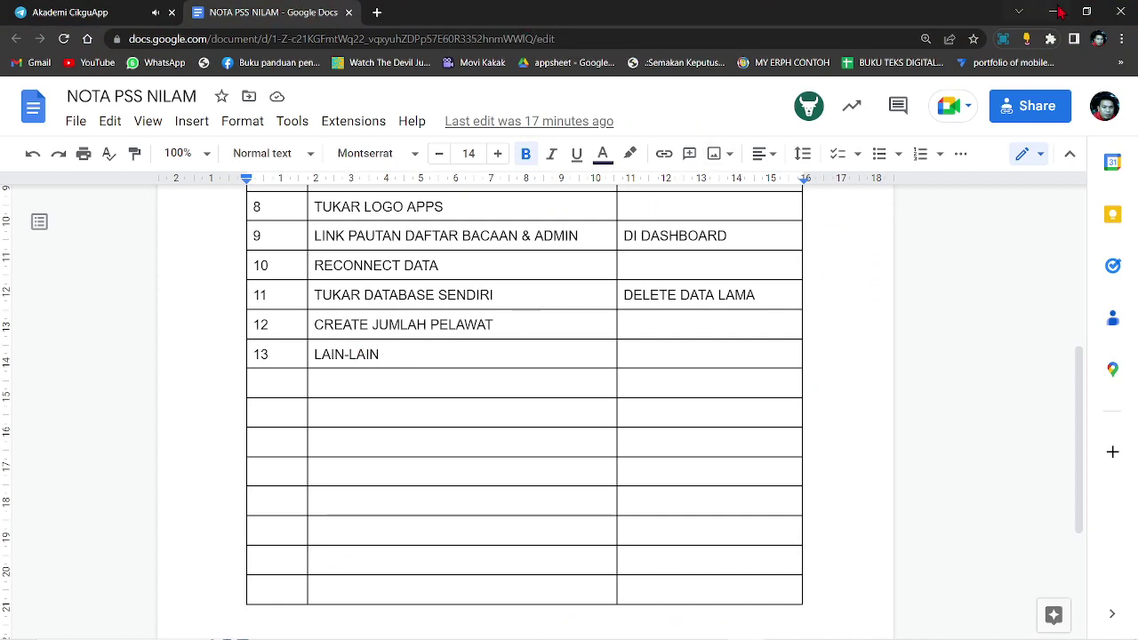
click(1055, 11)
scroll(347, 218, down, 1)
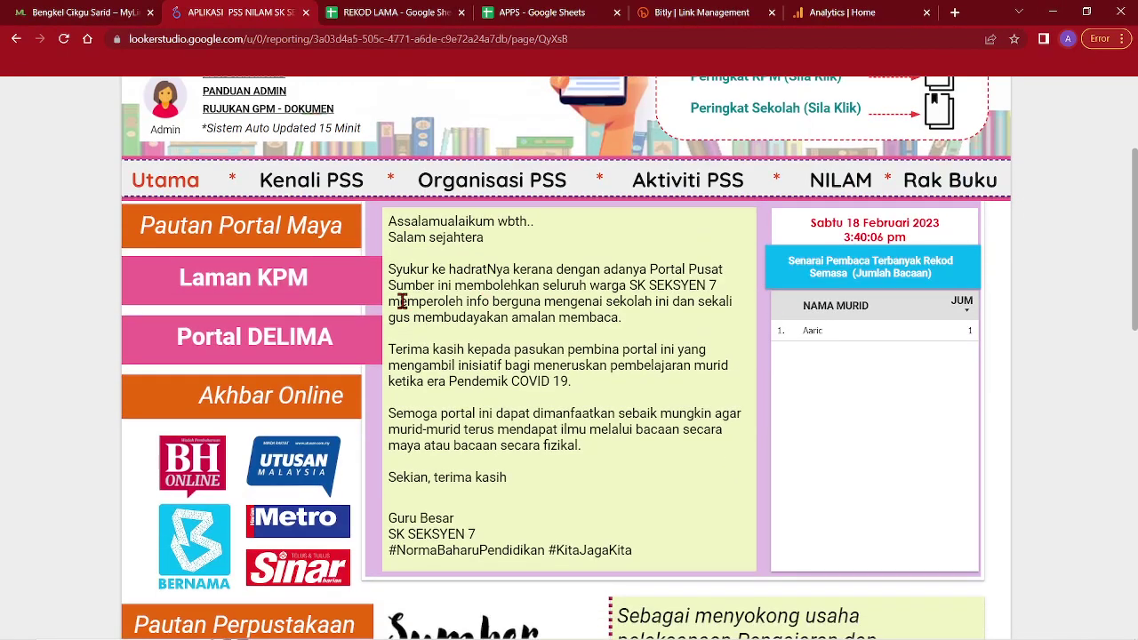
scroll(800, 133, up, 3)
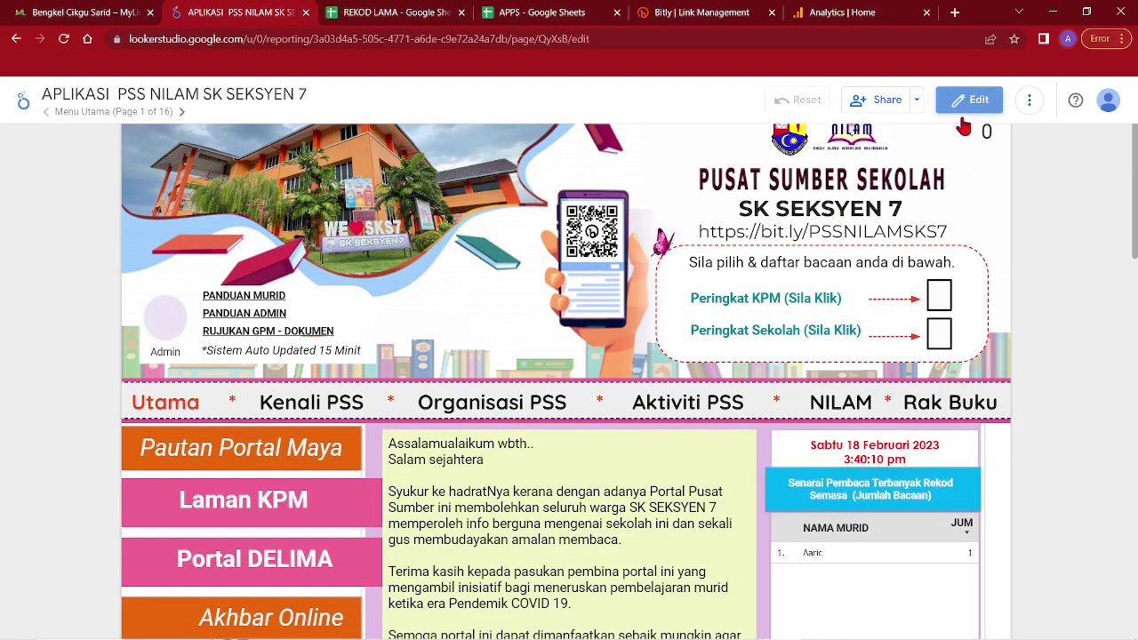
click(976, 100)
scroll(524, 175, down, 10)
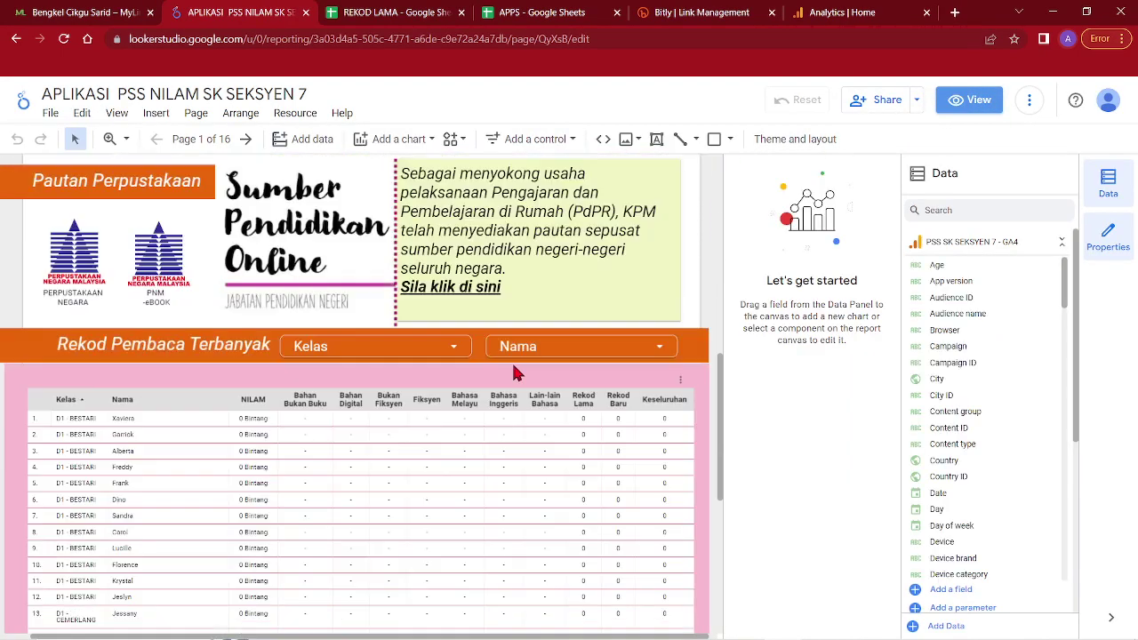
scroll(379, 441, down, 5)
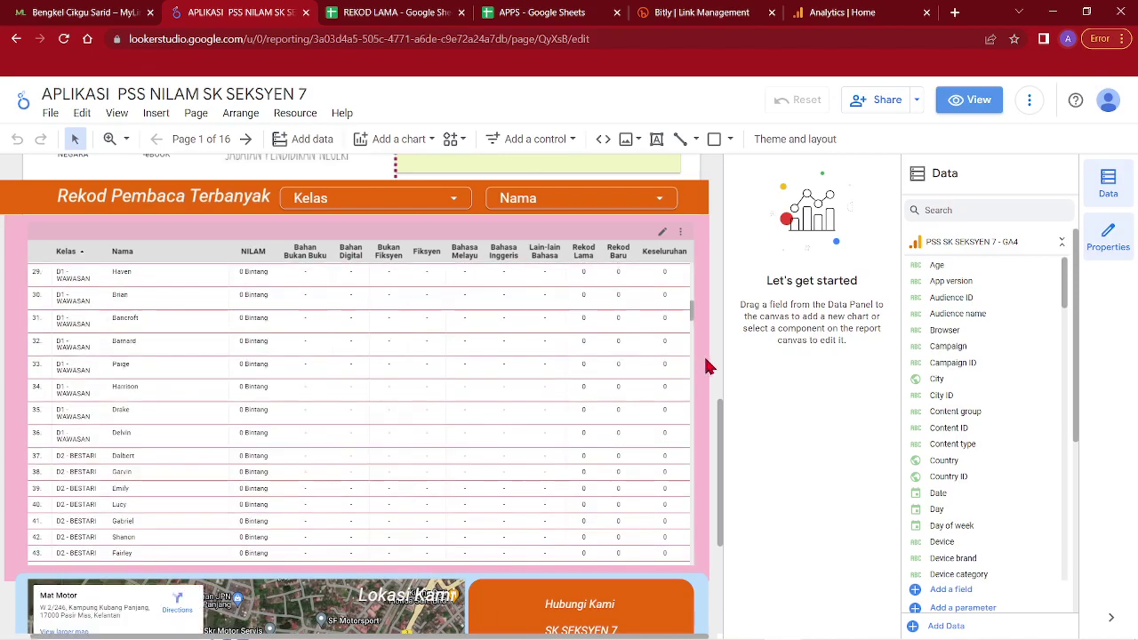
click(968, 100)
scroll(1010, 272, down, 5)
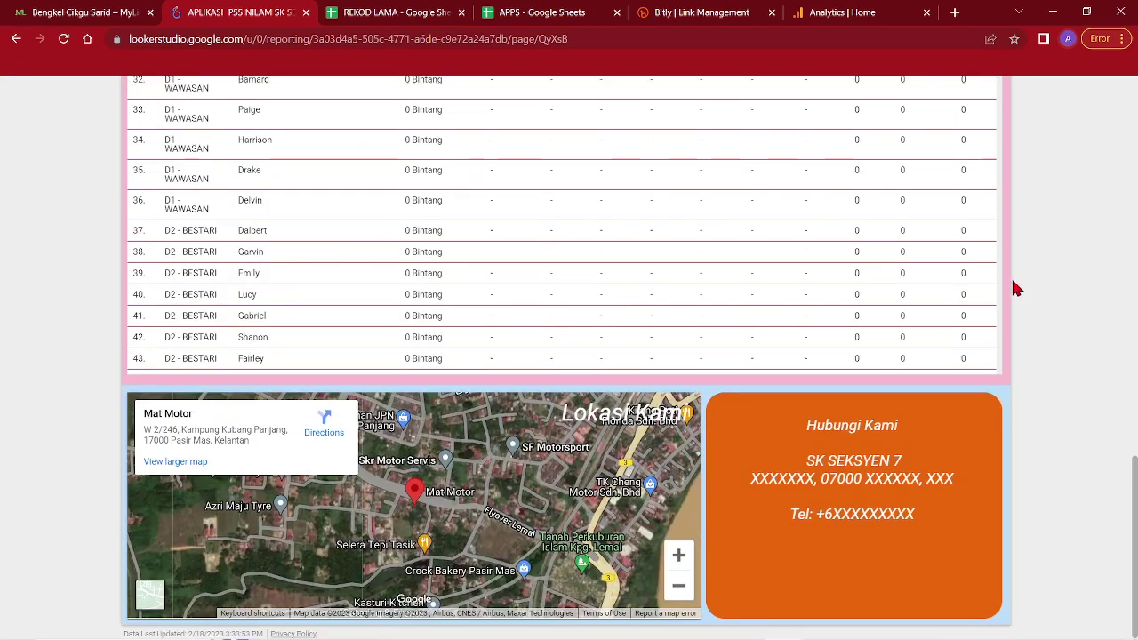